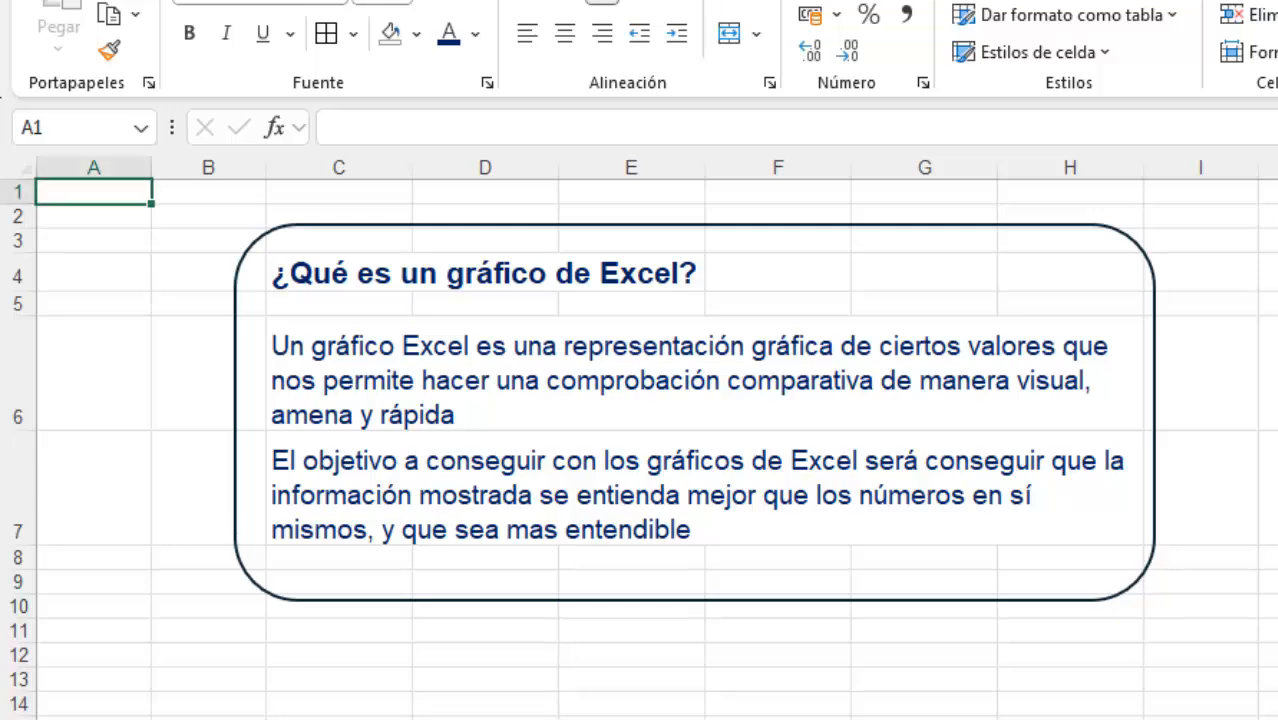
Examine the age-group labels and Enero values in the Ingreso a Emergencias table on the emergency admissions sheet
{"action": "key", "text": "ctrl+Page_Down"}
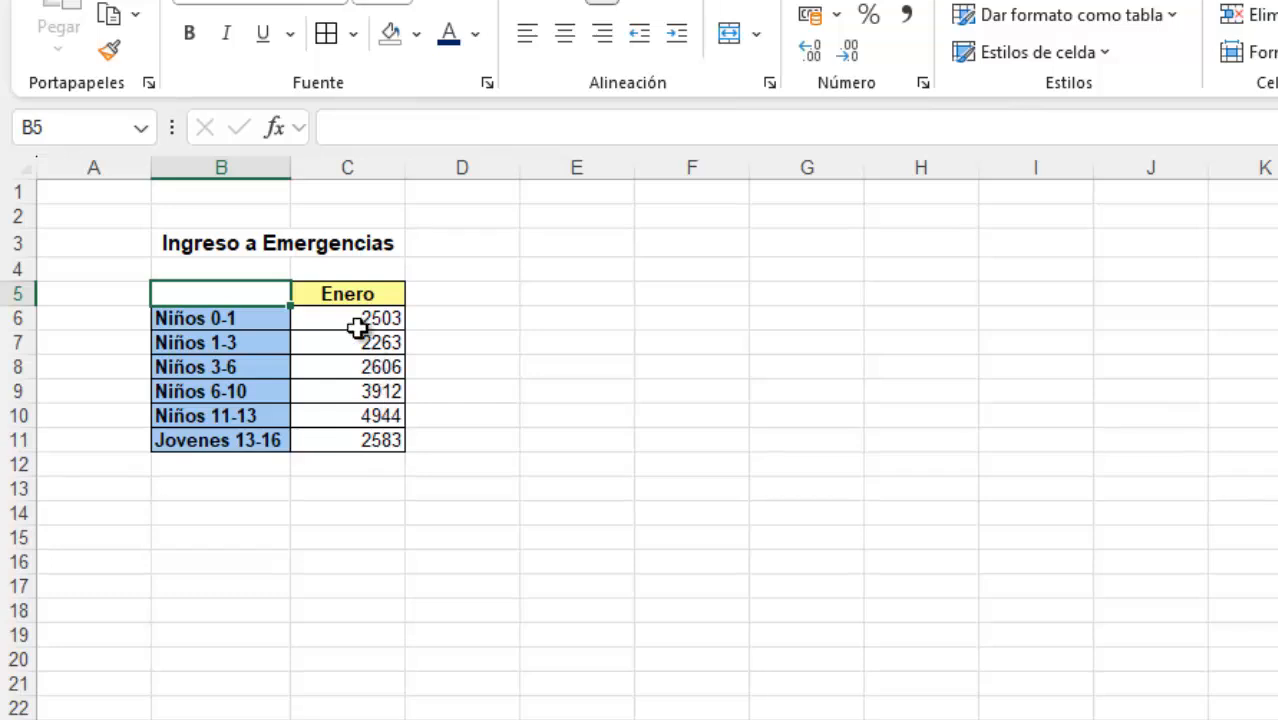
{"action": "left_click_drag", "start_coordinate": [357, 314], "coordinate": [385, 436]}
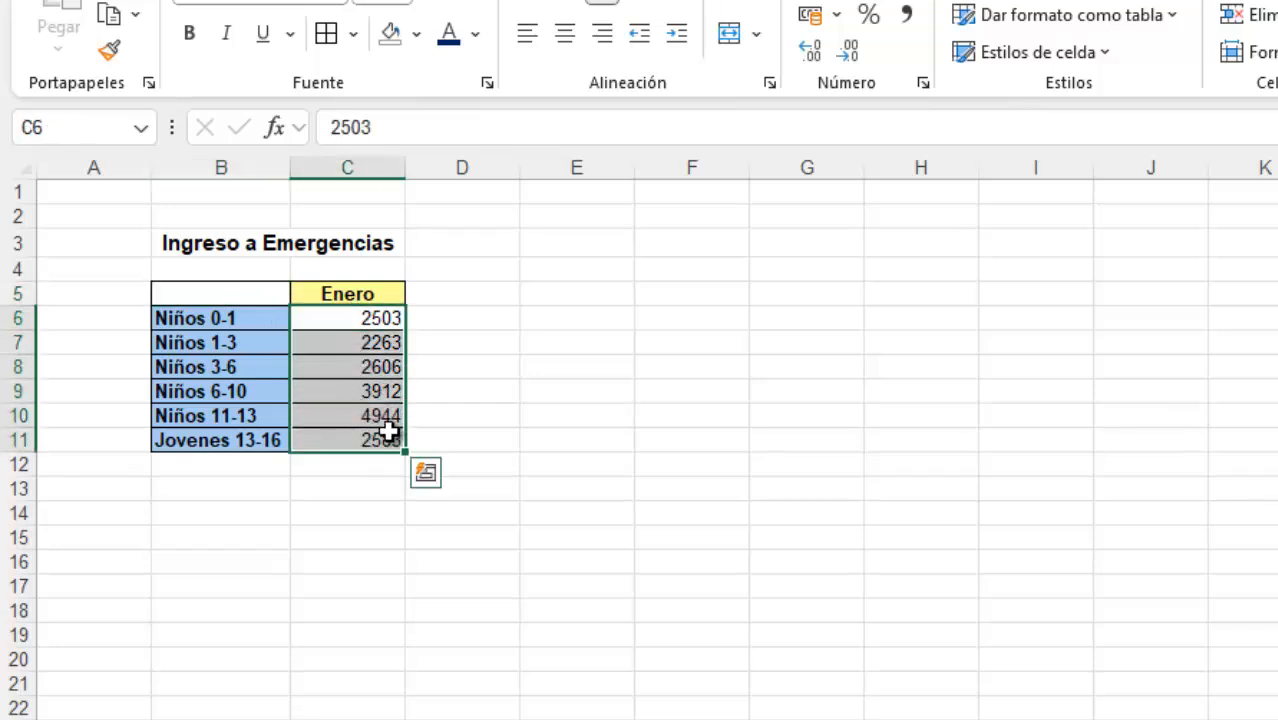
{"action": "left_click", "coordinate": [360, 294]}
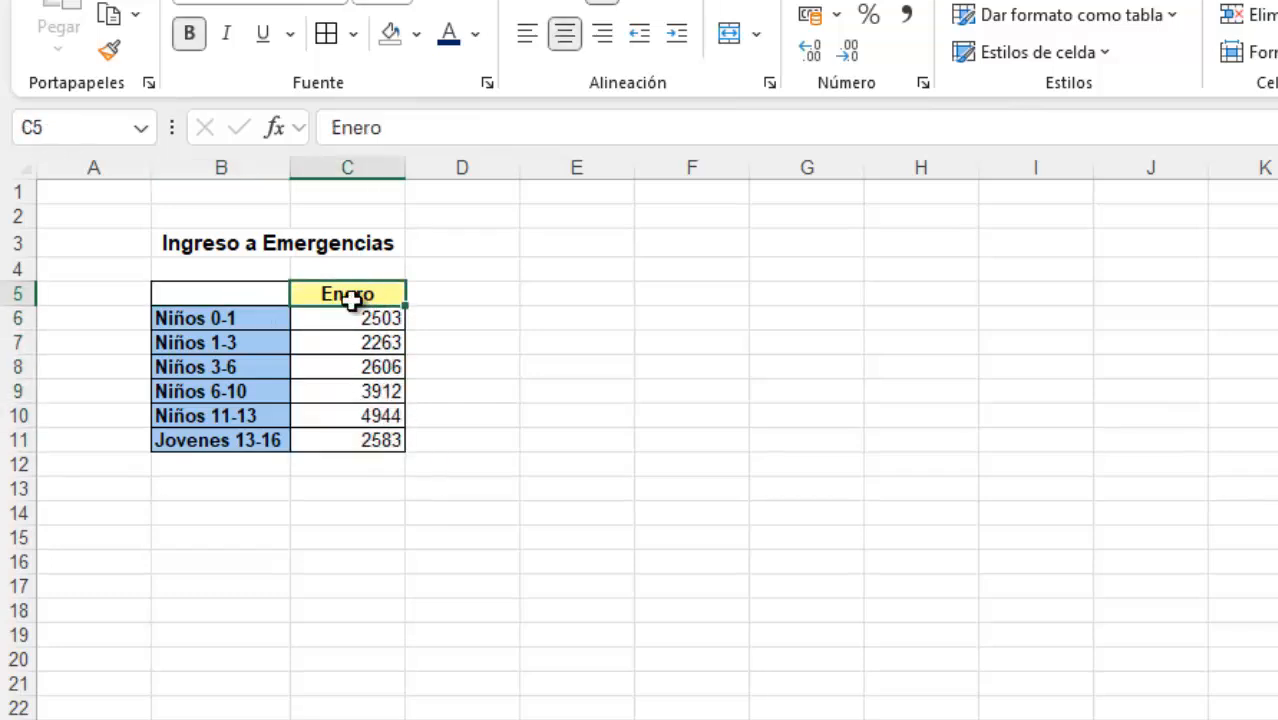
{"action": "left_click", "coordinate": [252, 322]}
{"action": "left_click_drag", "start_coordinate": [252, 322], "coordinate": [266, 440]}
{"action": "left_click", "coordinate": [334, 323]}
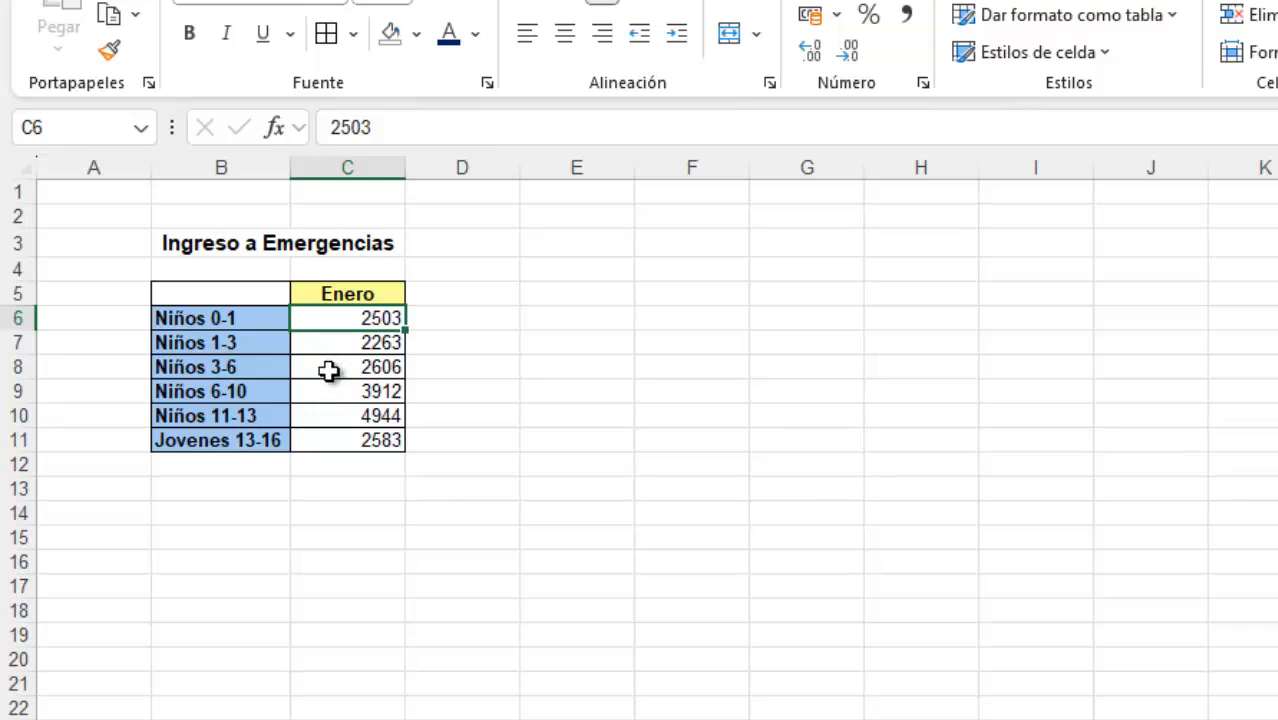
{"action": "left_click", "coordinate": [332, 370]}
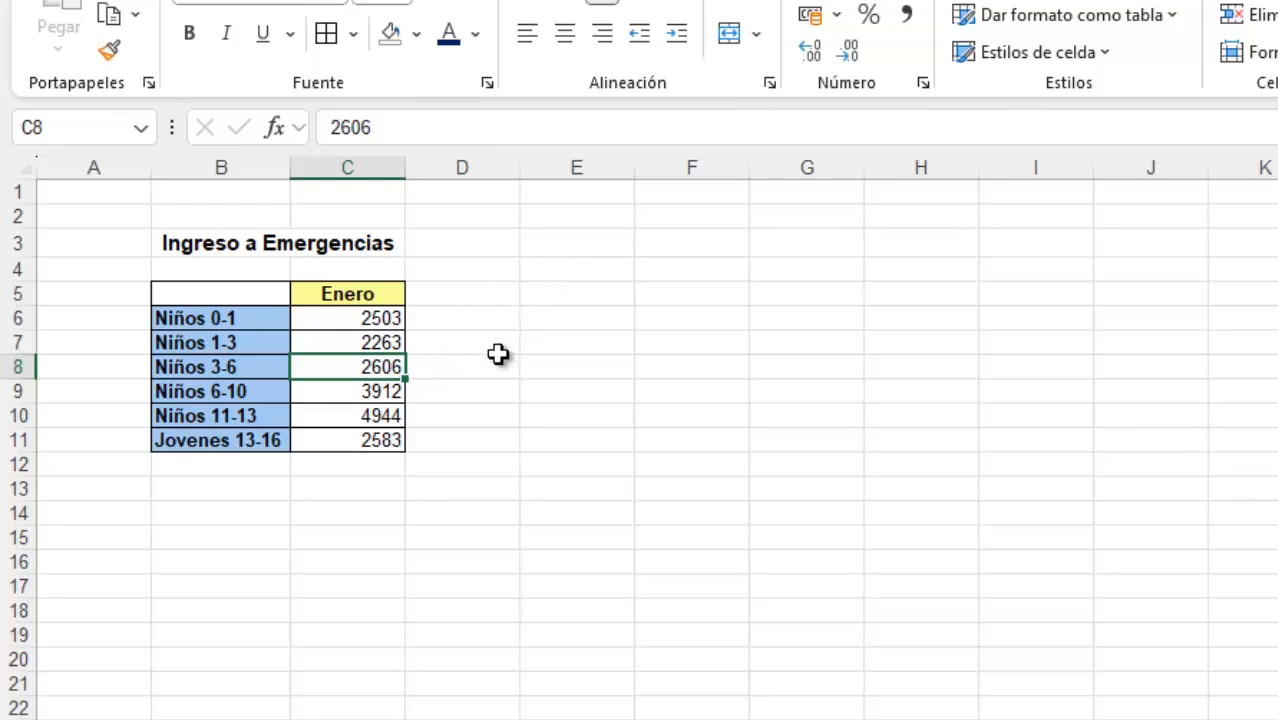
{"action": "left_click", "coordinate": [545, 390]}
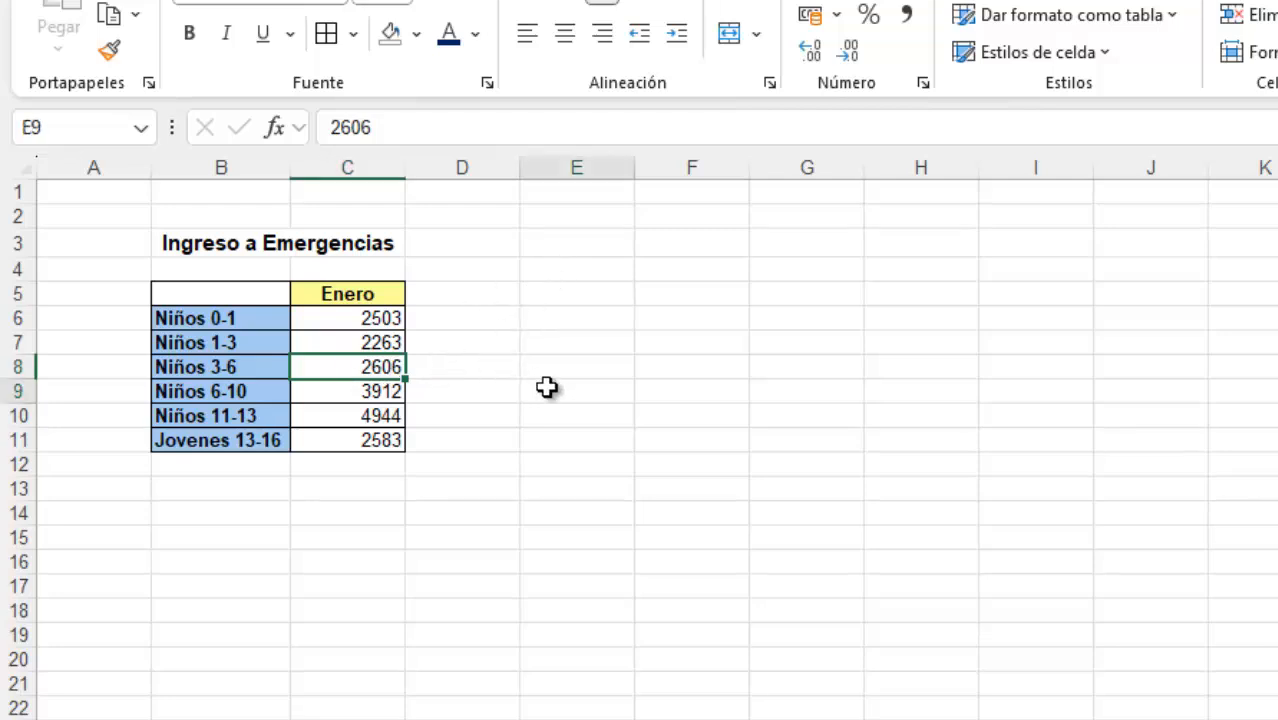
{"action": "left_click", "coordinate": [342, 371]}
{"action": "left_click", "coordinate": [264, 371]}
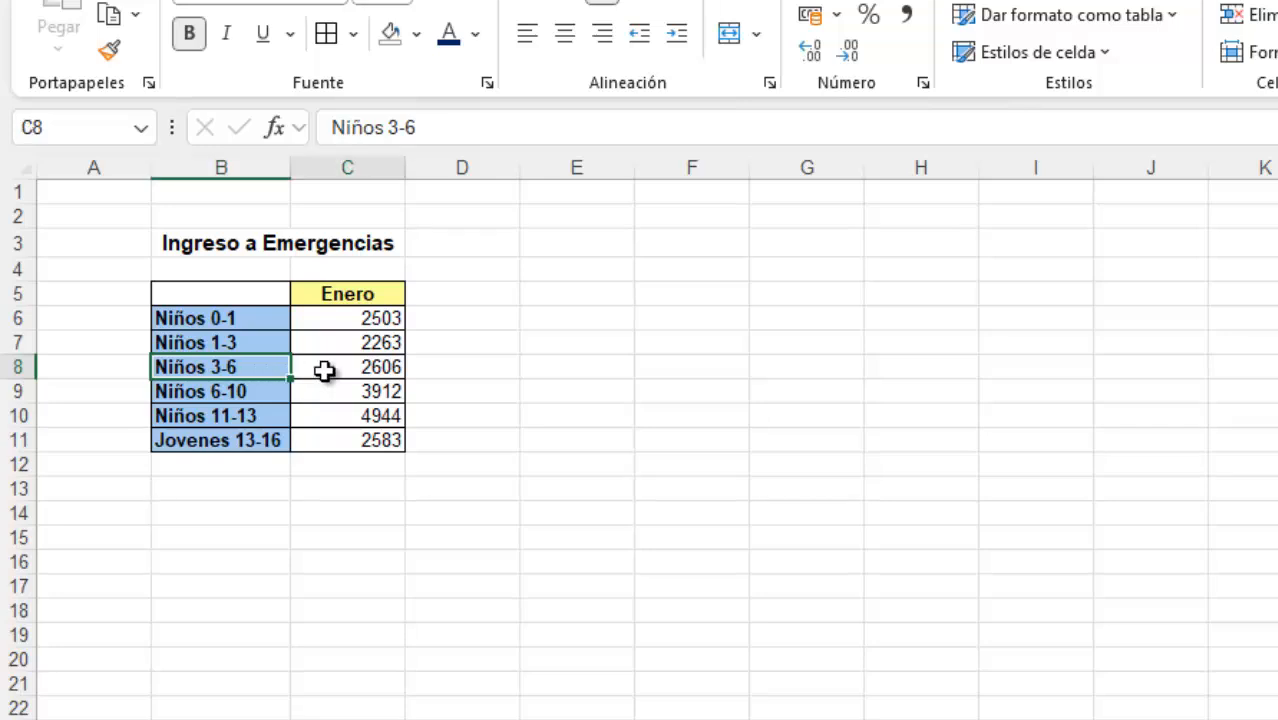
Preview the recommended clustered column, clustered bar, pie, funnel and Pareto charts for the Ingreso a Emergencias data without inserting one
{"action": "left_click", "coordinate": [325, 371]}
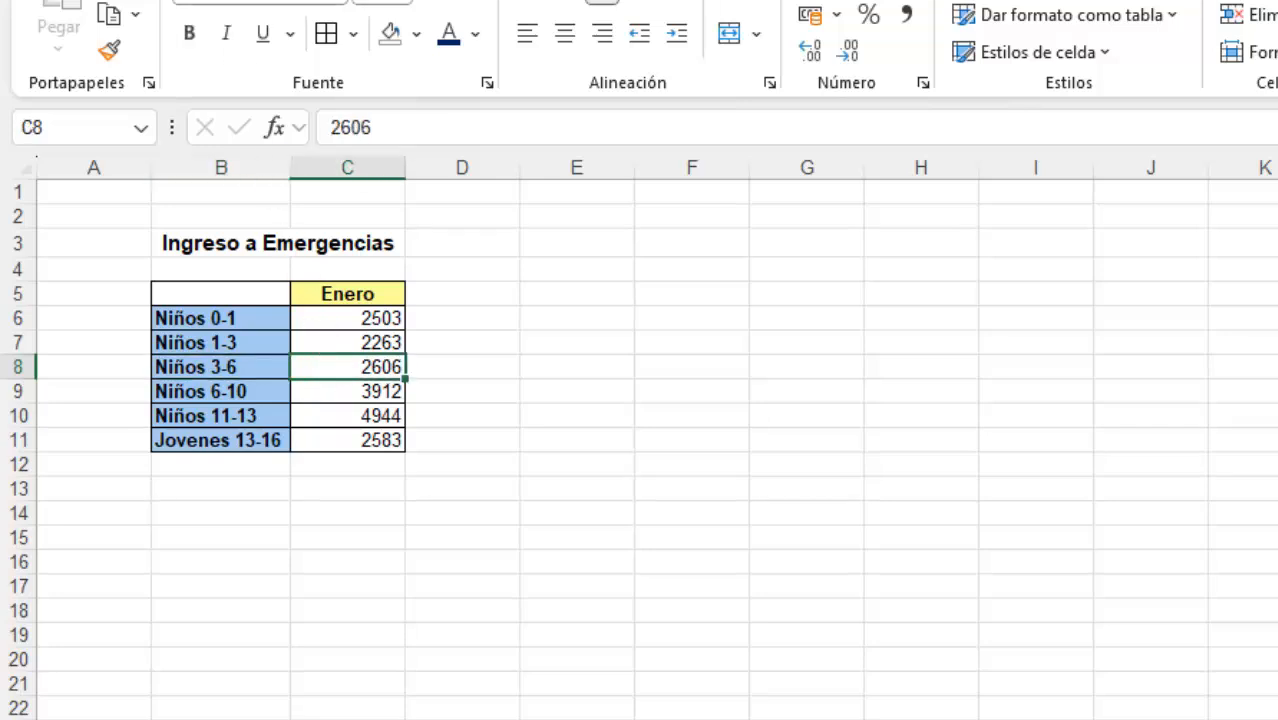
{"action": "left_click", "coordinate": [172, 1]}
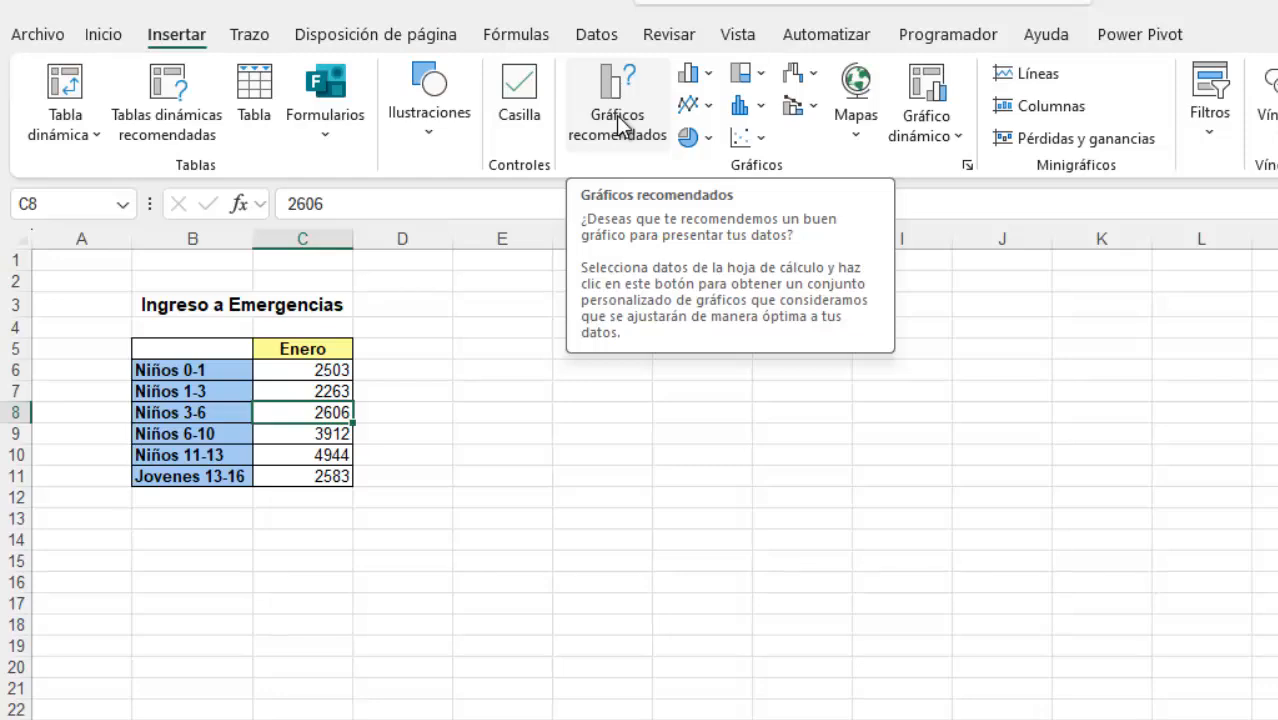
{"action": "left_click", "coordinate": [620, 125]}
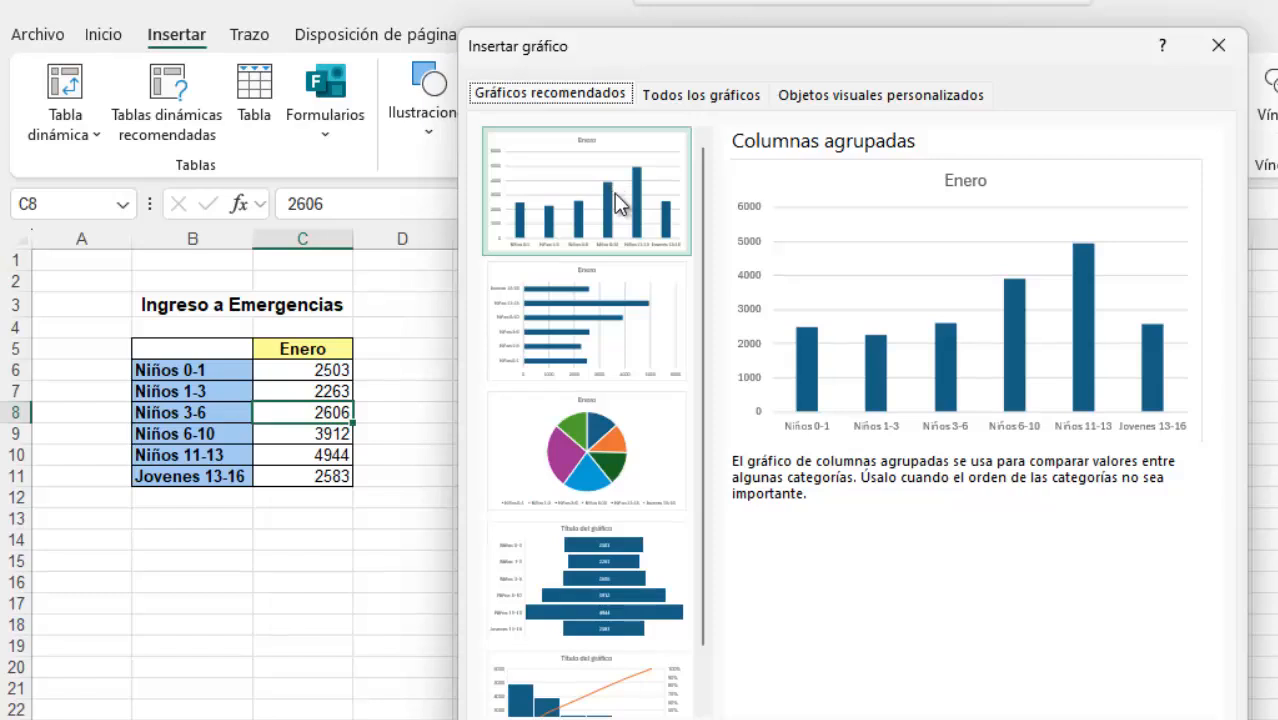
{"action": "left_click", "coordinate": [600, 308]}
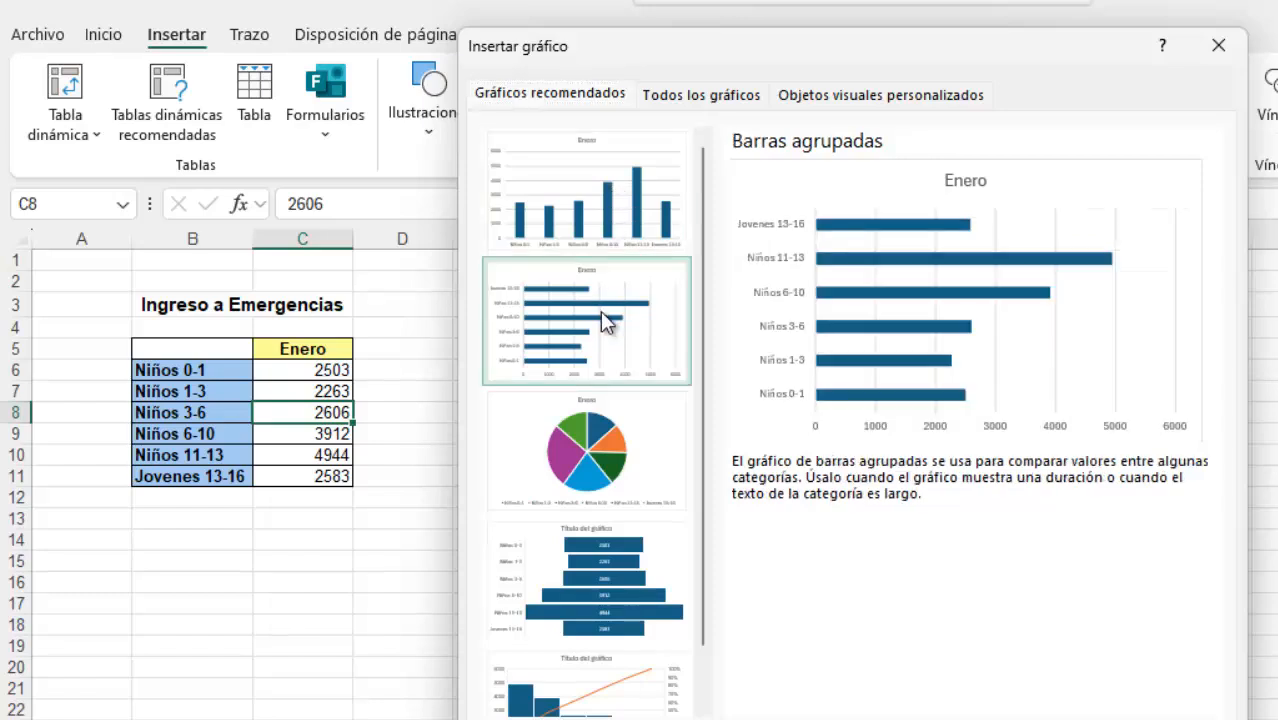
{"action": "left_click", "coordinate": [608, 440]}
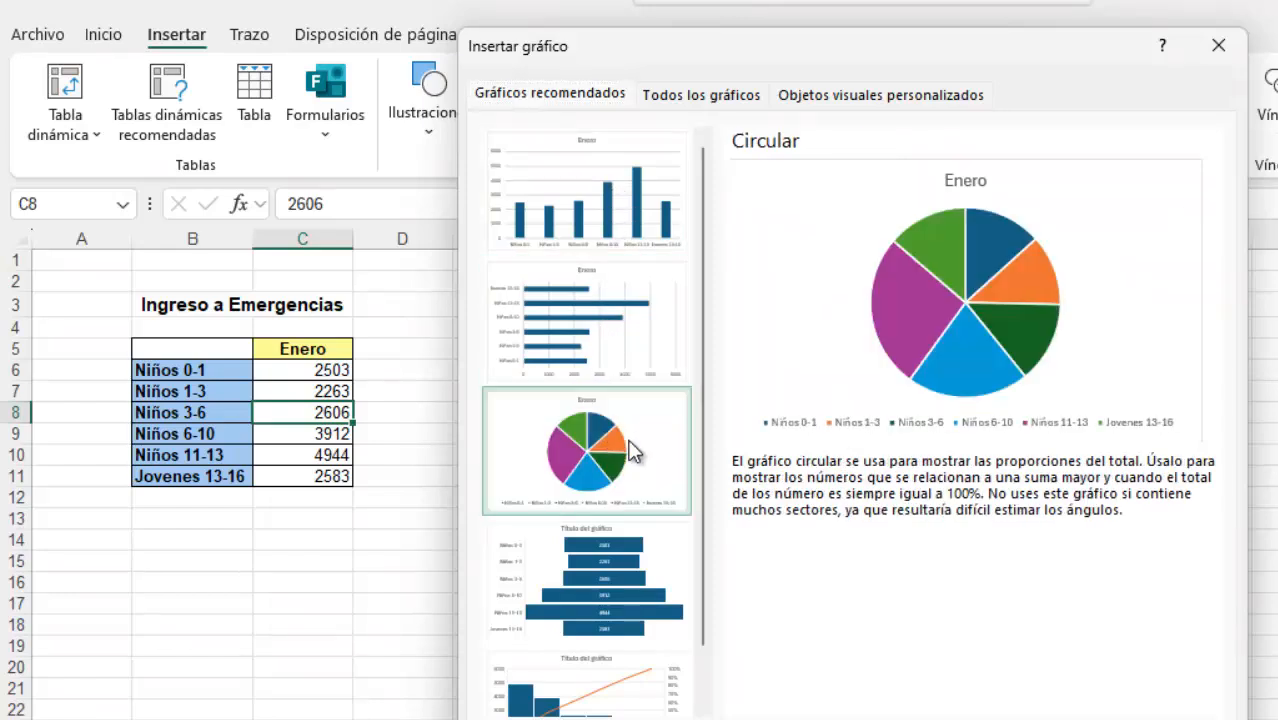
{"action": "left_click", "coordinate": [624, 612]}
{"action": "left_click", "coordinate": [598, 708]}
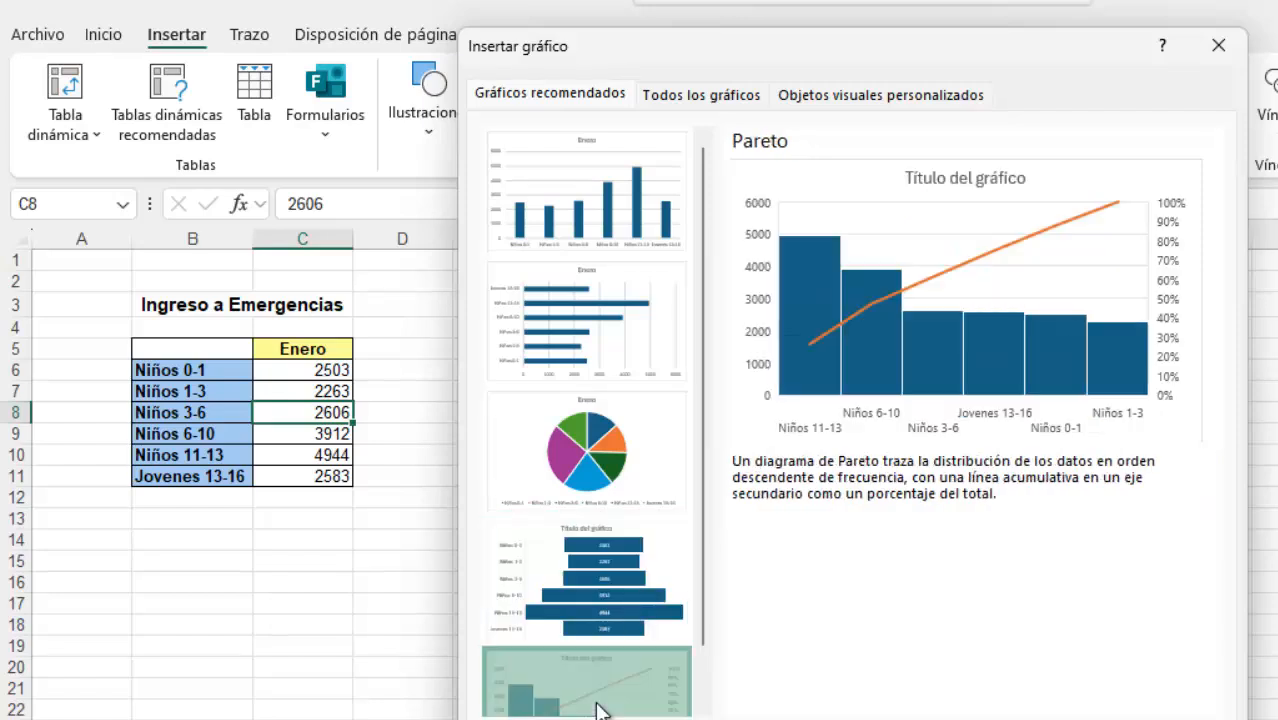
{"action": "left_click", "coordinate": [599, 226]}
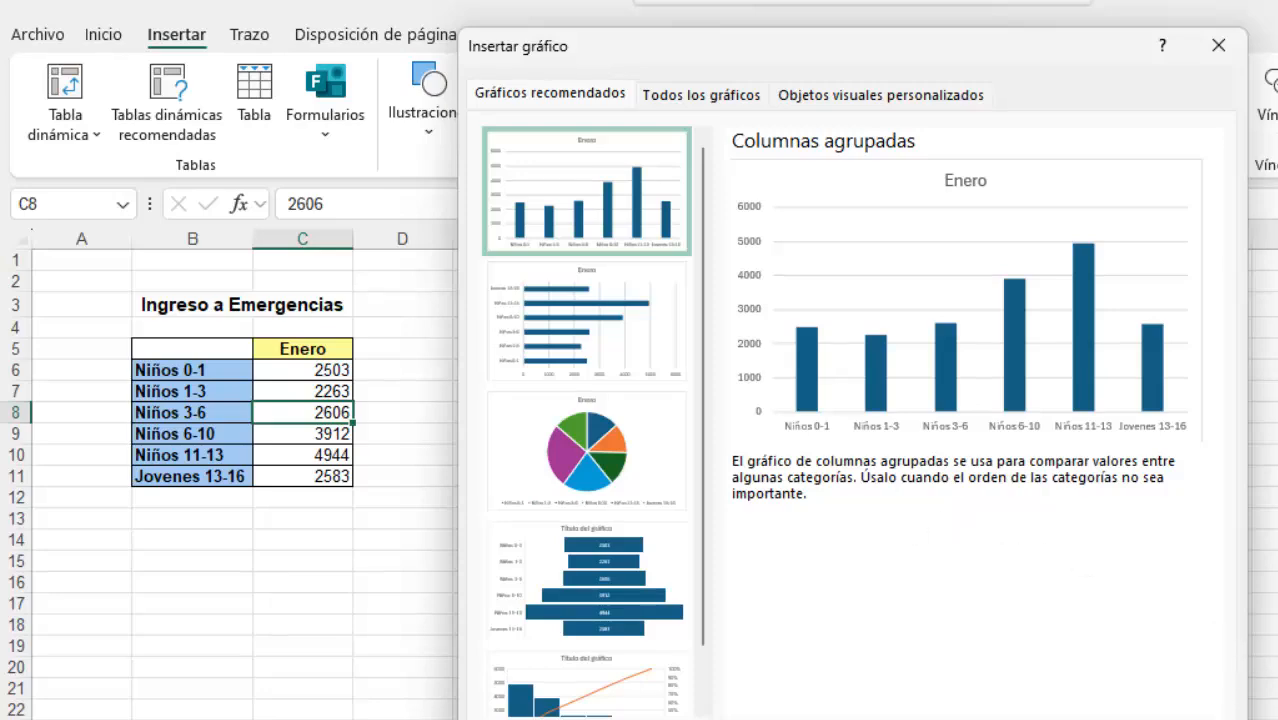
{"action": "left_click", "coordinate": [1180, 718]}
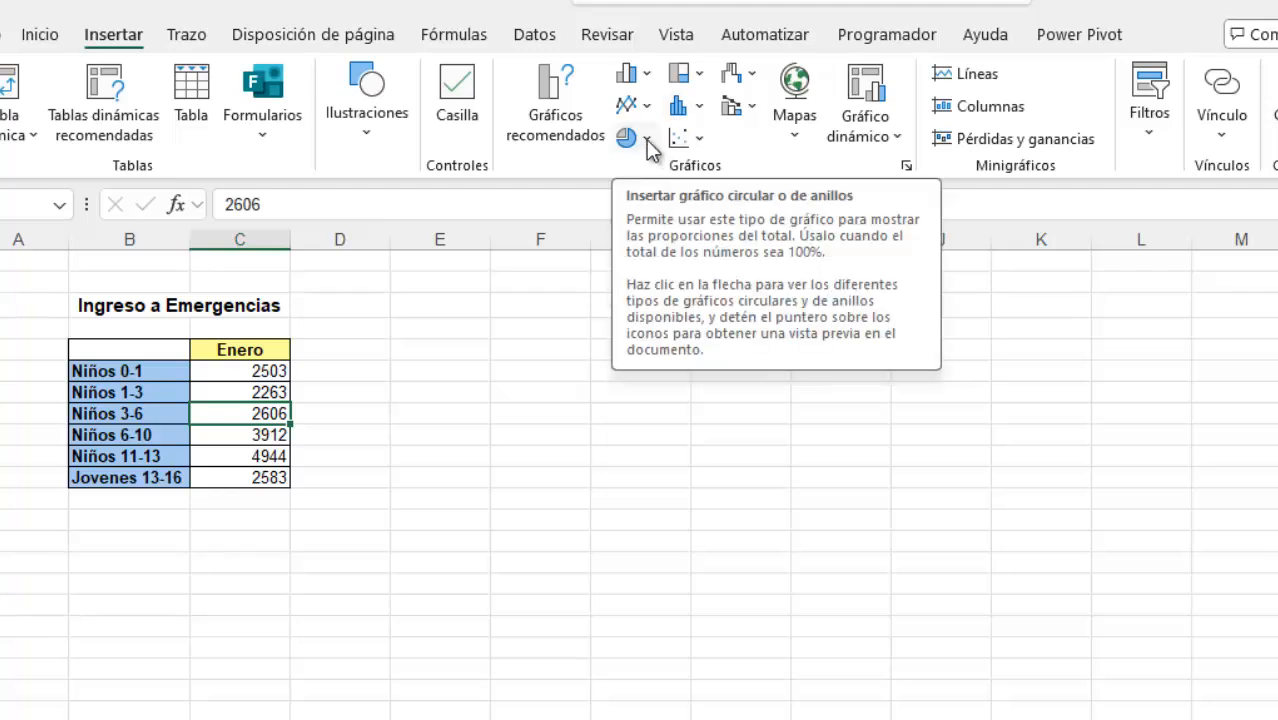
Insert a Circular 3D chart of the Enero data and move it closer to the table
{"action": "left_click", "coordinate": [646, 139]}
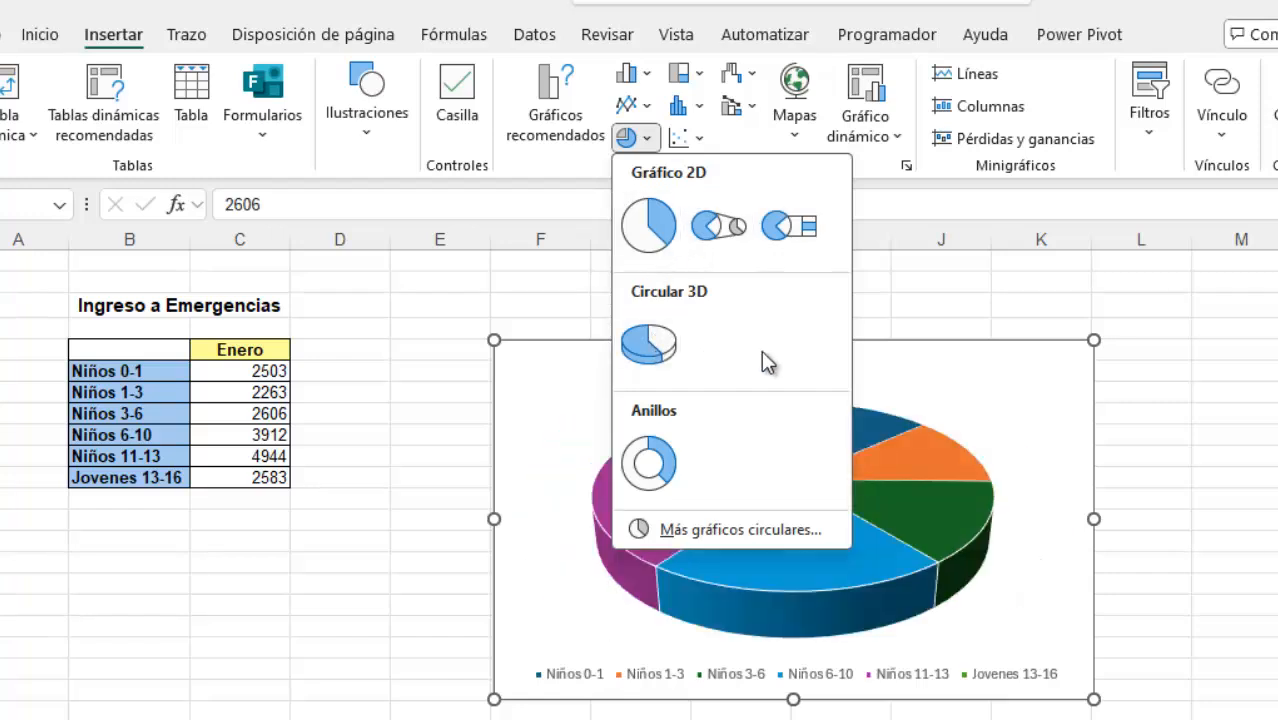
{"action": "left_click", "coordinate": [650, 344]}
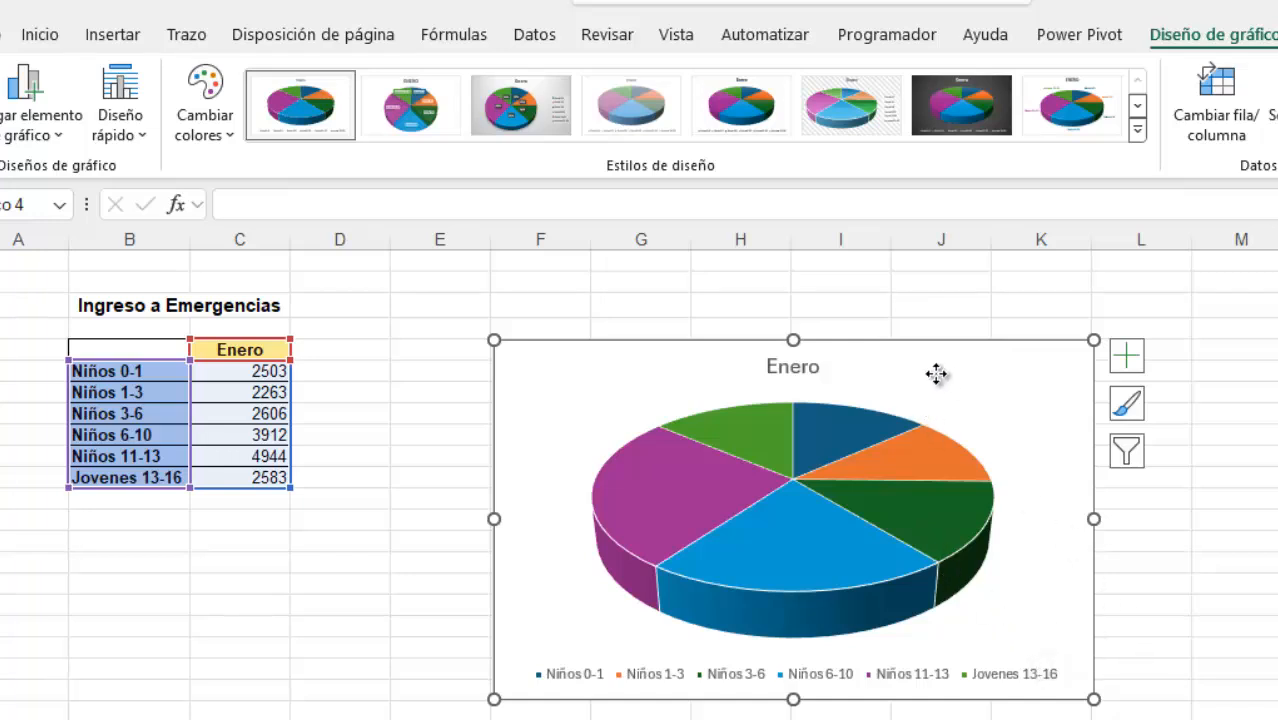
{"action": "left_click_drag", "start_coordinate": [936, 374], "coordinate": [843, 357]}
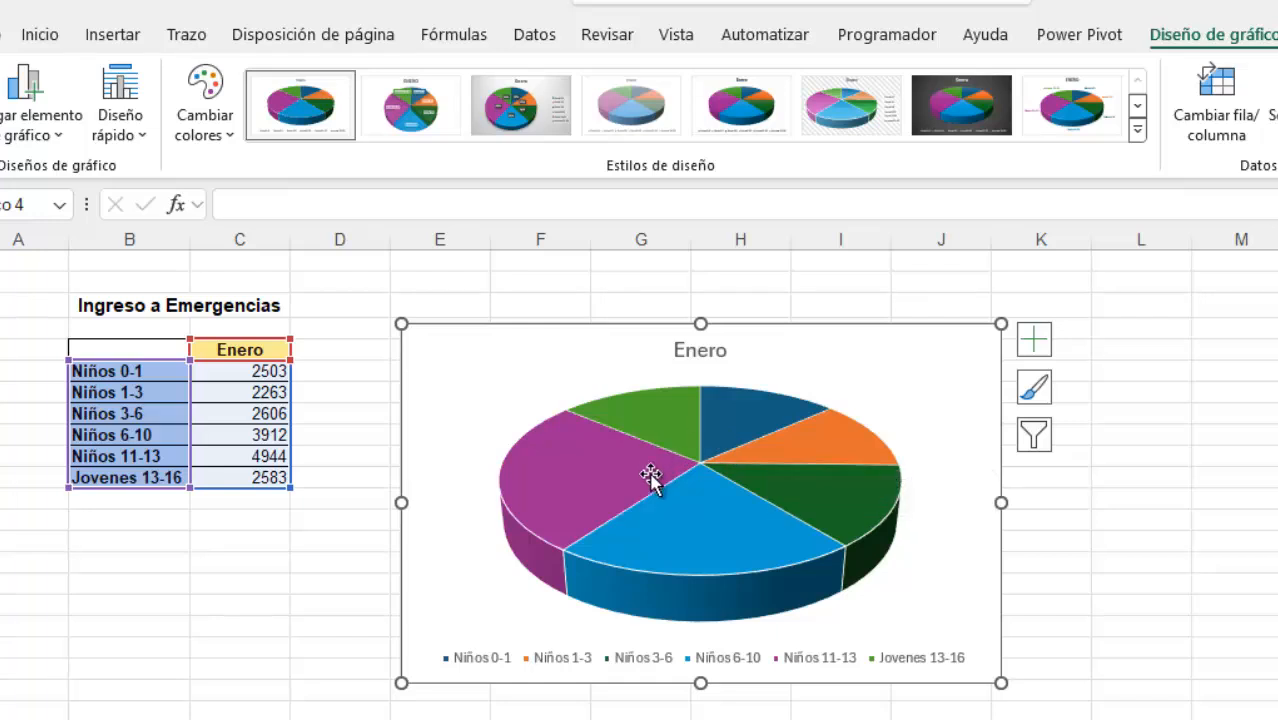
Hide the pie chart's title and restore it with the Encima del gráfico position
{"action": "mouse_move", "coordinate": [742, 594]}
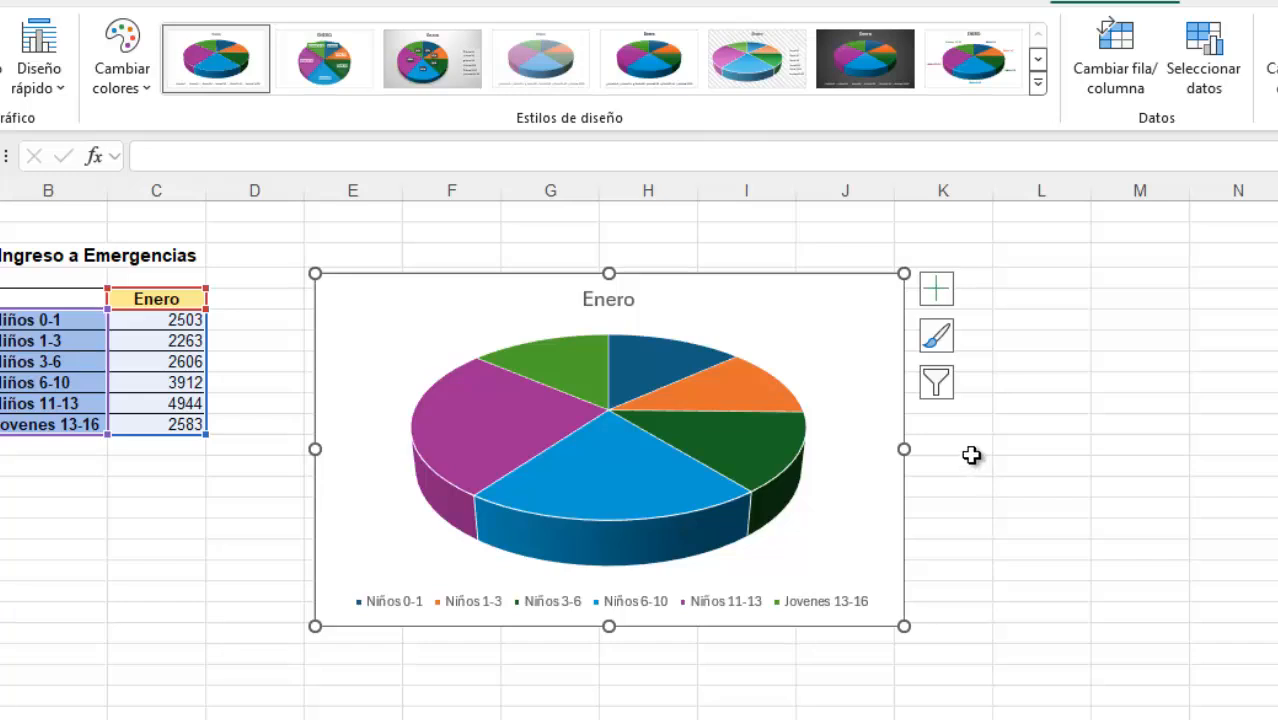
{"action": "left_click", "coordinate": [938, 293]}
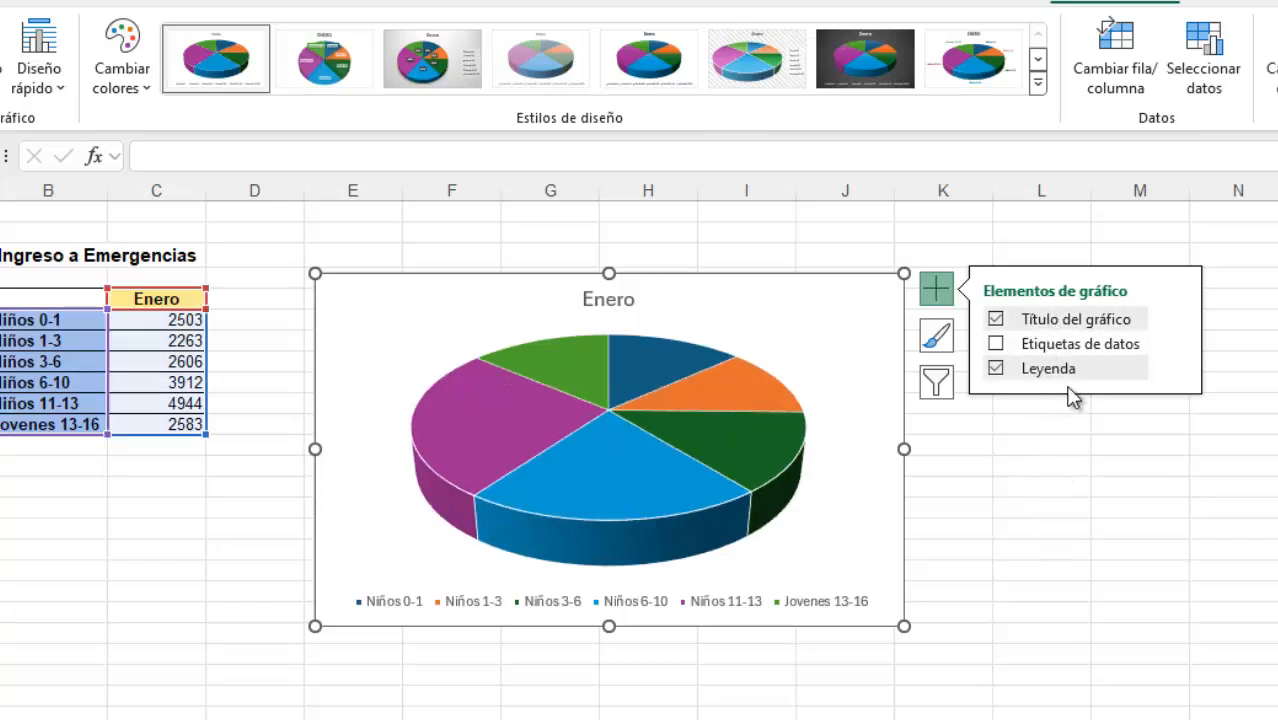
{"action": "left_click", "coordinate": [1053, 331]}
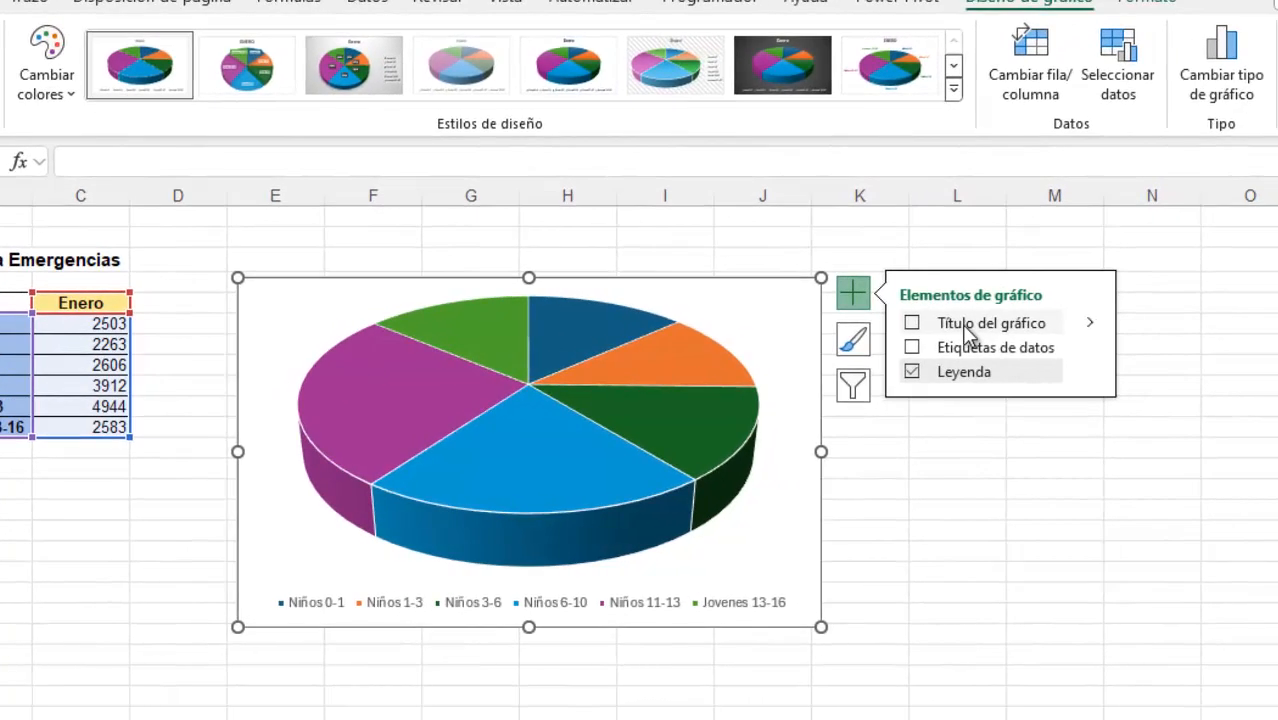
{"action": "left_click", "coordinate": [1090, 322]}
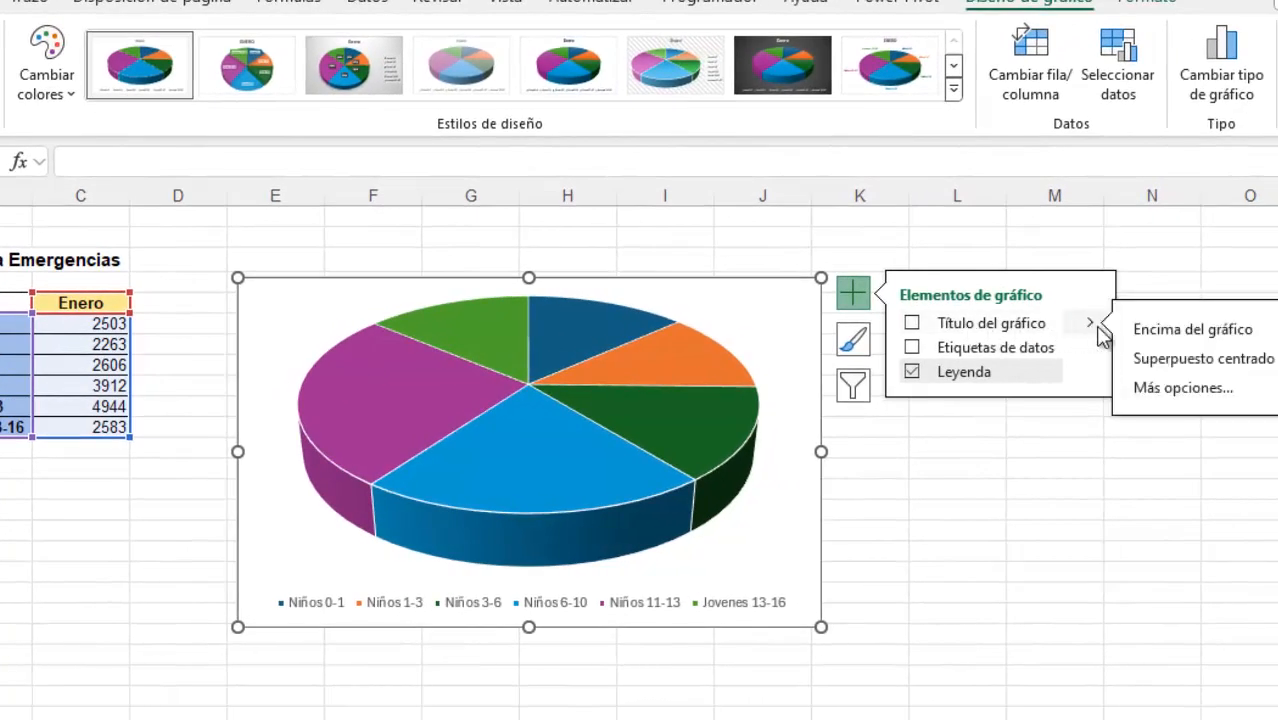
{"action": "left_click", "coordinate": [1180, 340]}
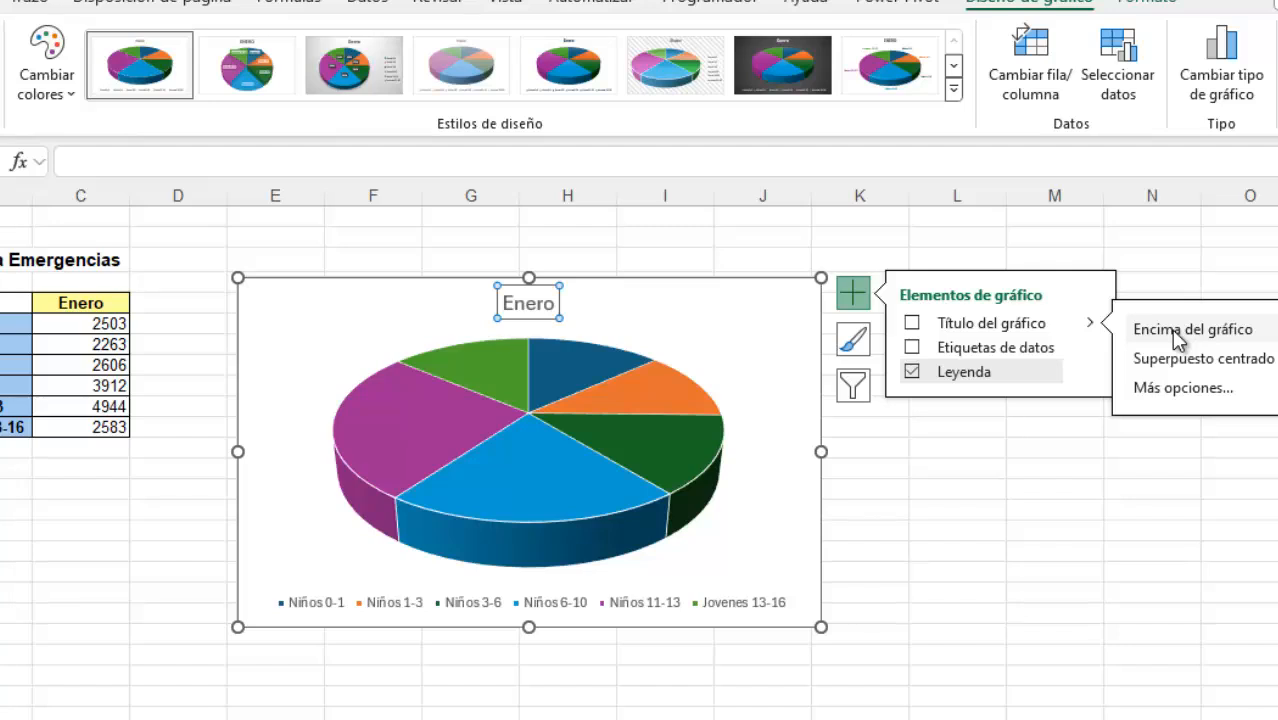
{"action": "left_click", "coordinate": [1178, 338]}
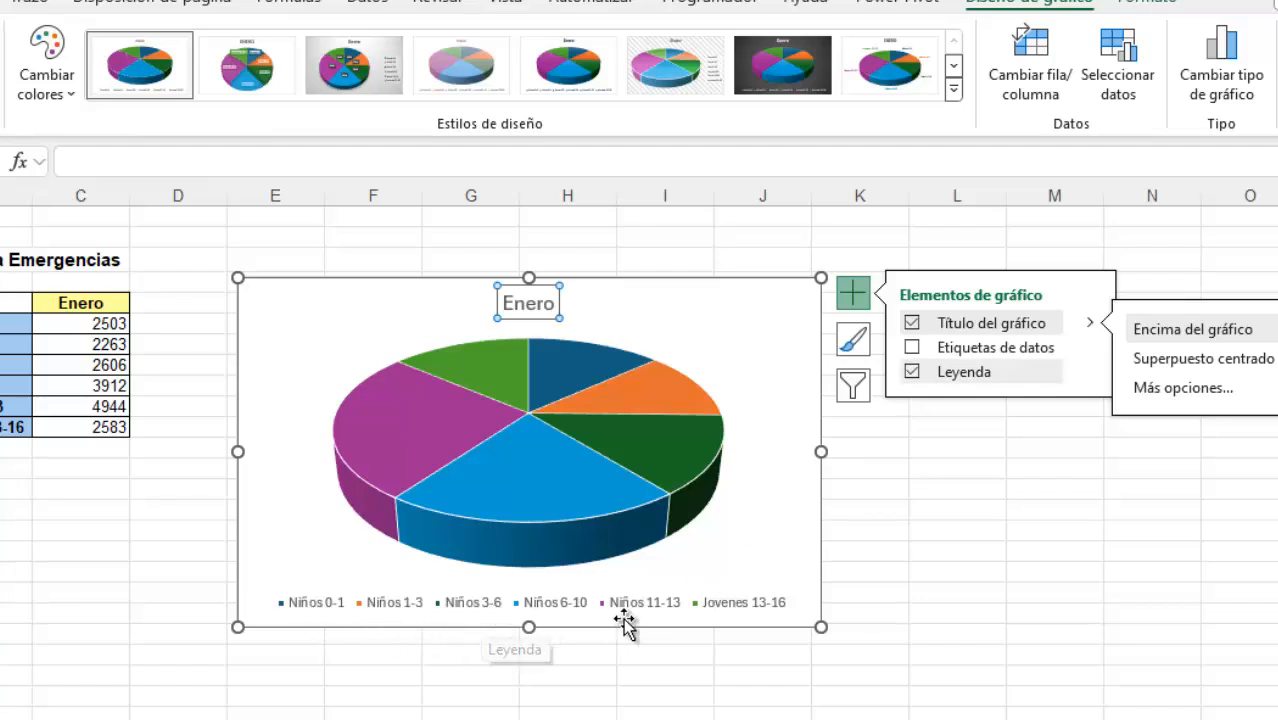
Hide the pie chart's legend and restore it with the Inferior position
{"action": "left_click", "coordinate": [978, 384]}
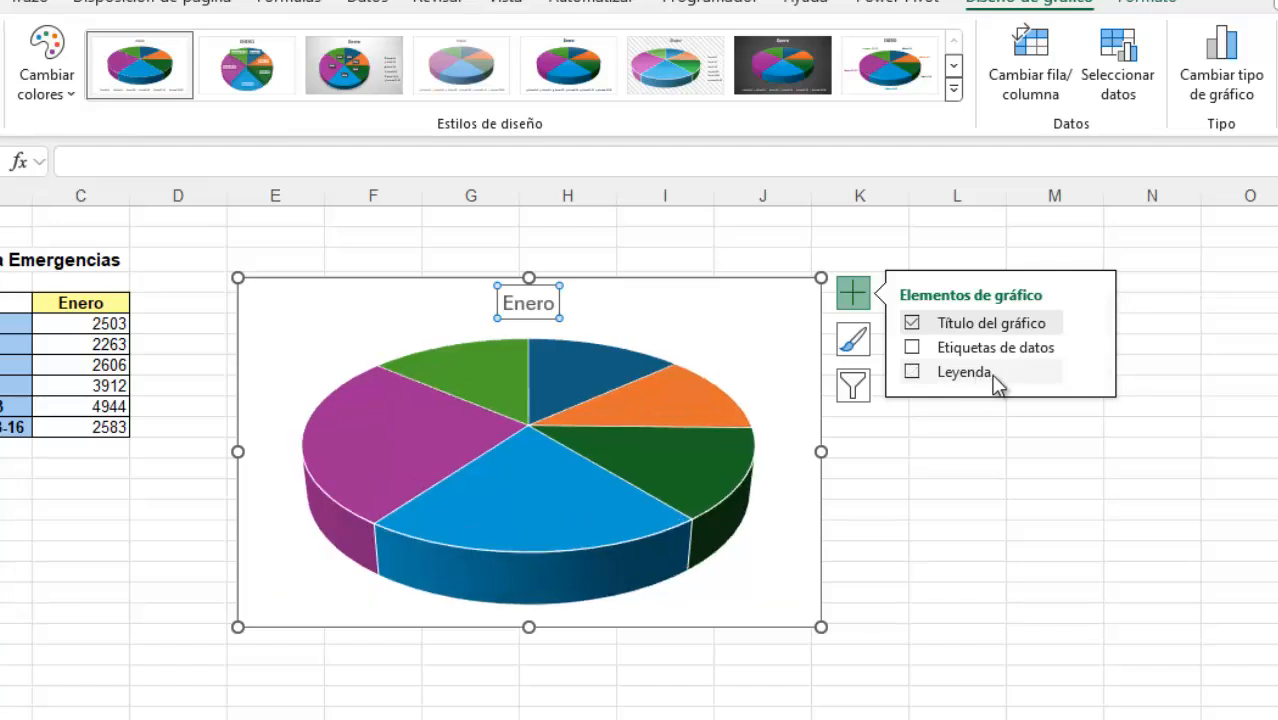
{"action": "left_click", "coordinate": [997, 384]}
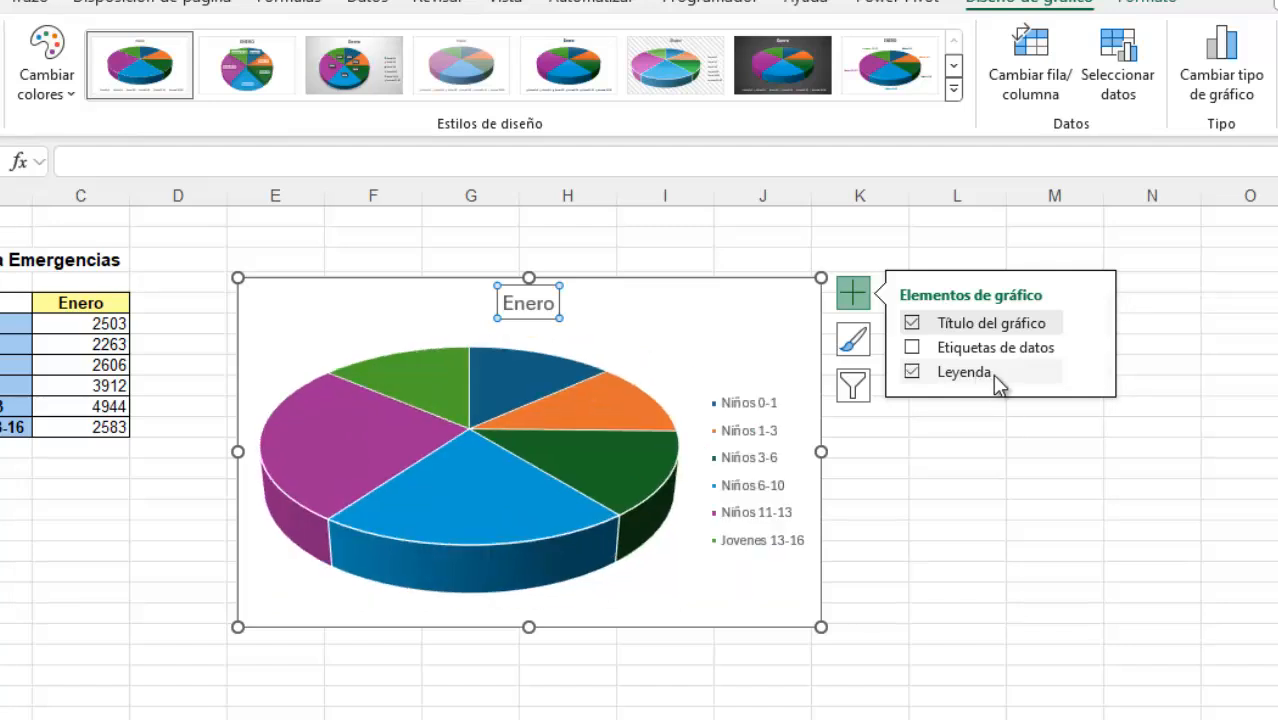
{"action": "left_click", "coordinate": [1091, 372]}
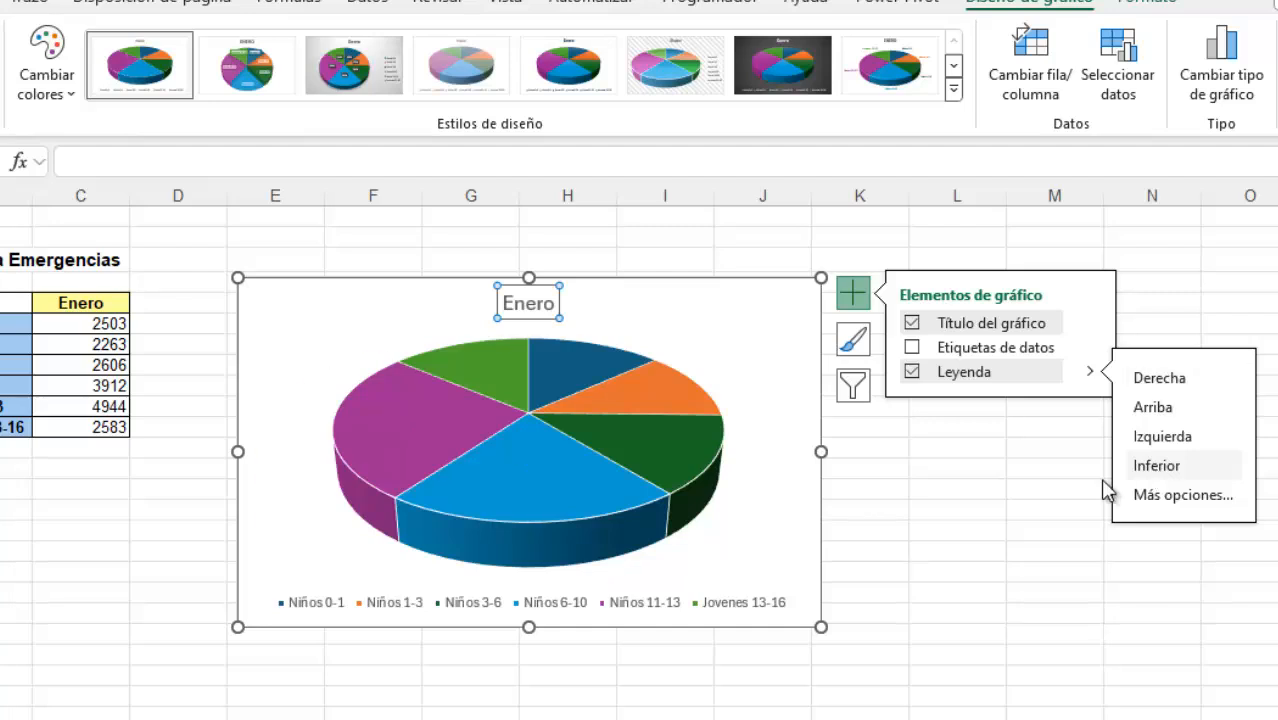
{"action": "left_click", "coordinate": [858, 305]}
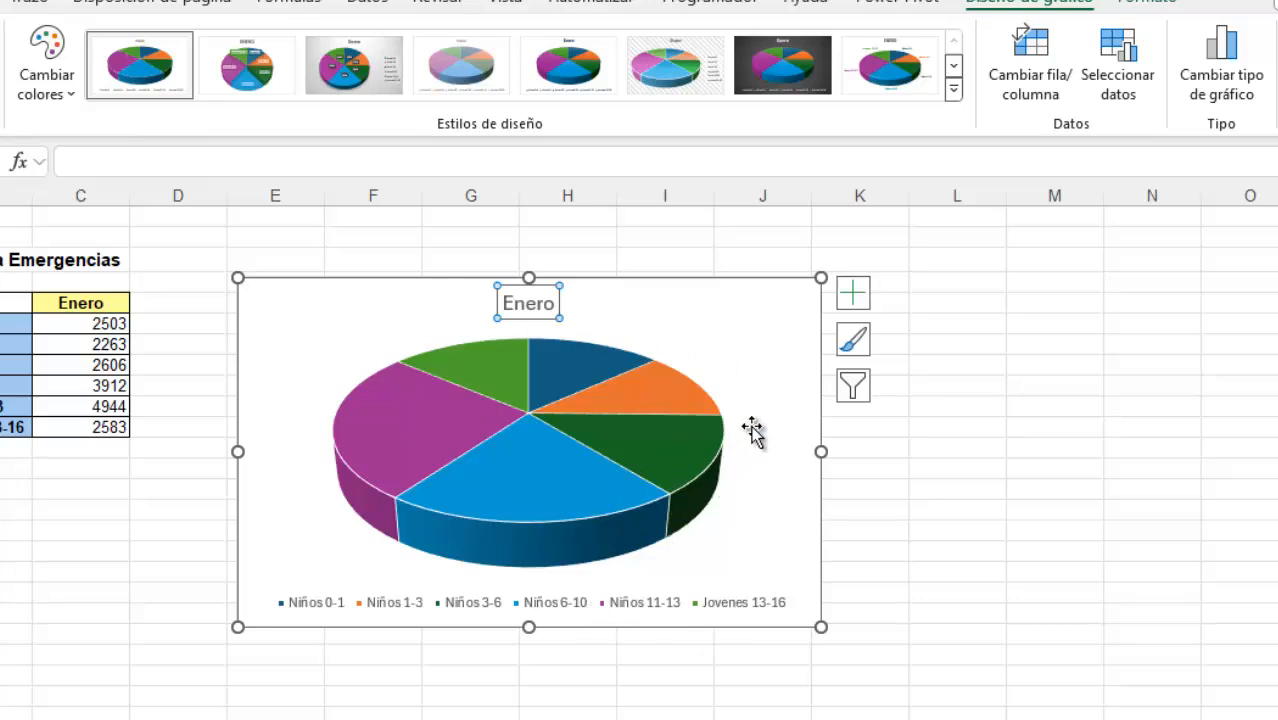
Browse the chart style gallery and apply Estilo 3 to the 3D pie chart, leaving the chart selected
{"action": "left_click", "coordinate": [856, 342]}
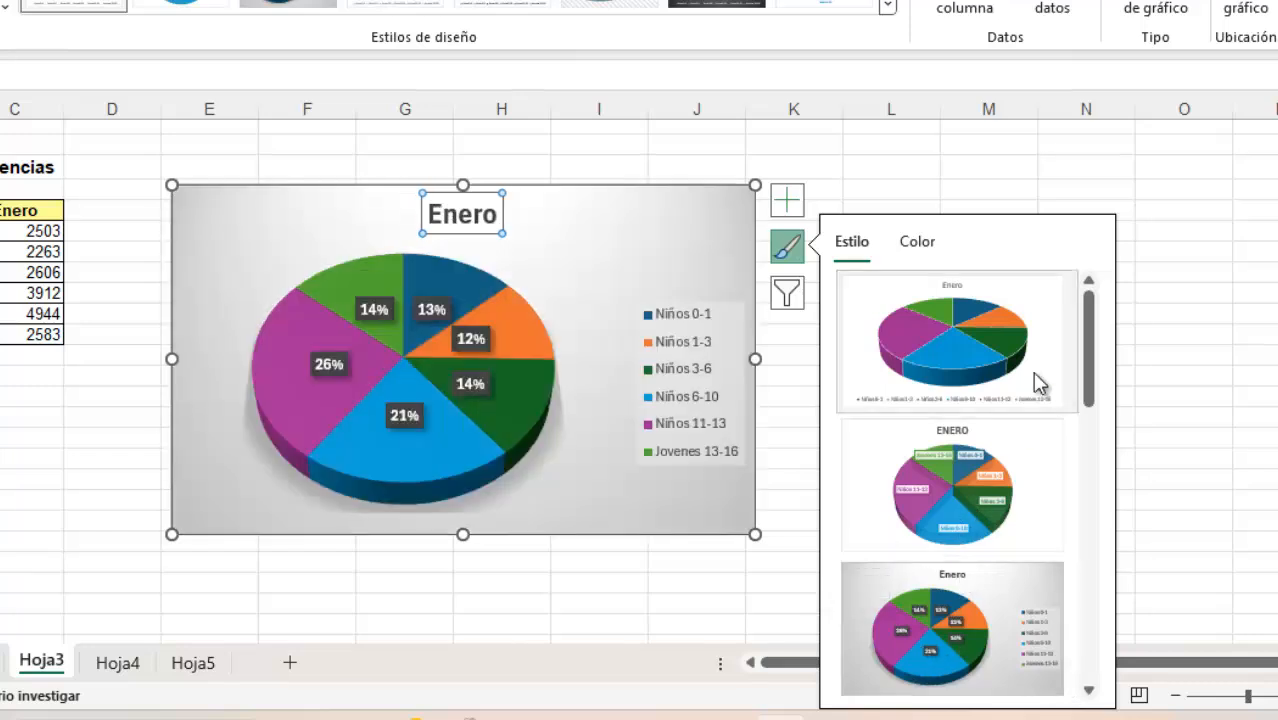
{"action": "scroll", "coordinate": [1090, 360], "scroll_direction": "down", "scroll_amount": 1}
{"action": "left_click_drag", "start_coordinate": [1093, 365], "coordinate": [1093, 434]}
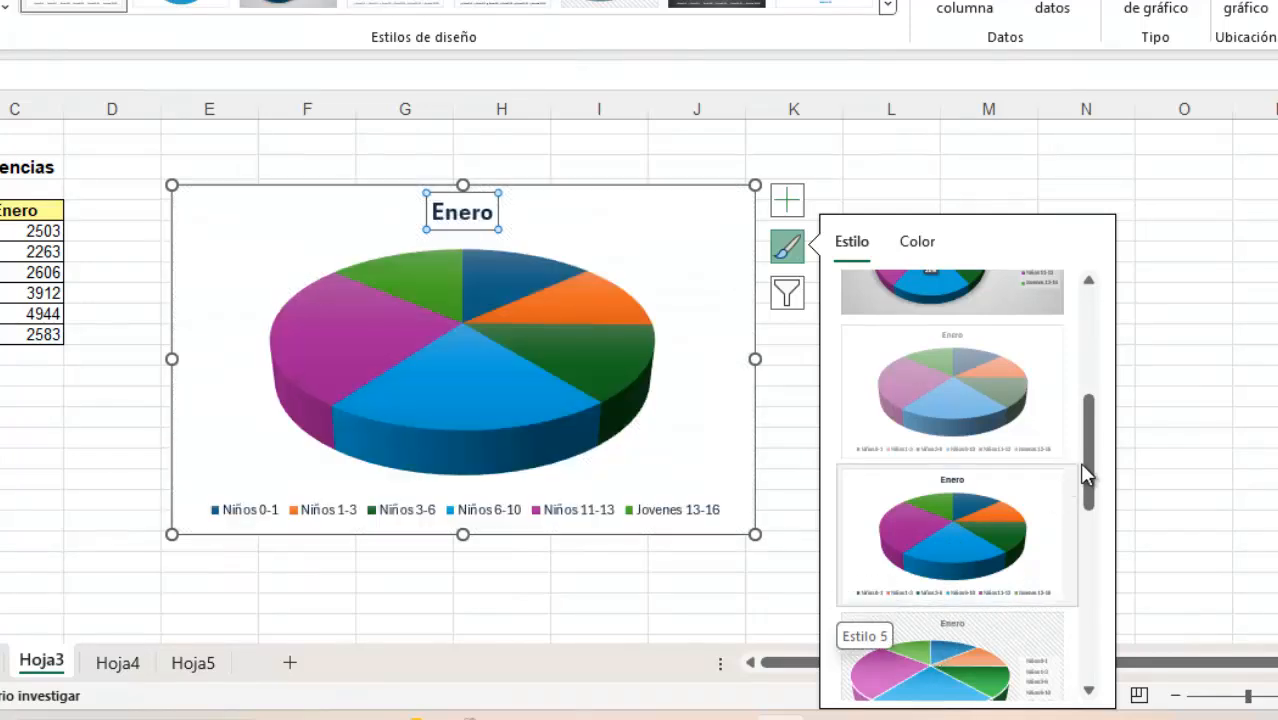
{"action": "left_click_drag", "start_coordinate": [1097, 471], "coordinate": [1055, 559]}
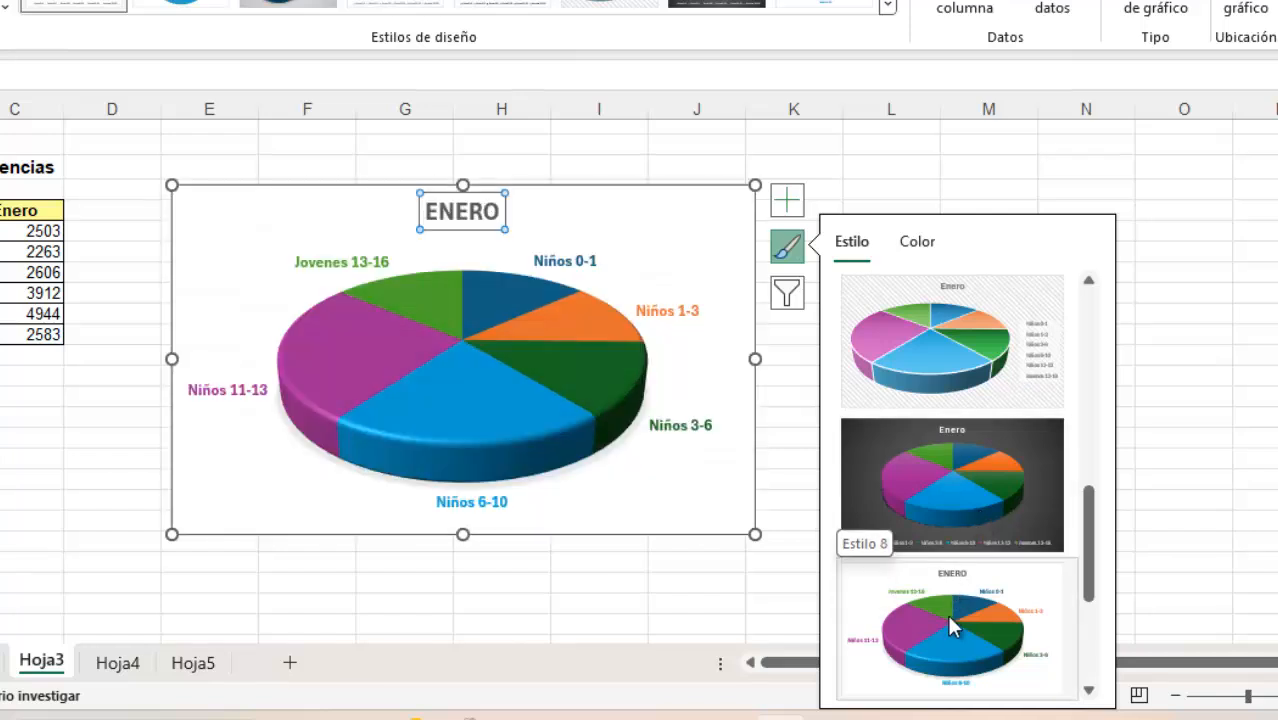
{"action": "left_click_drag", "start_coordinate": [1098, 528], "coordinate": [1110, 416]}
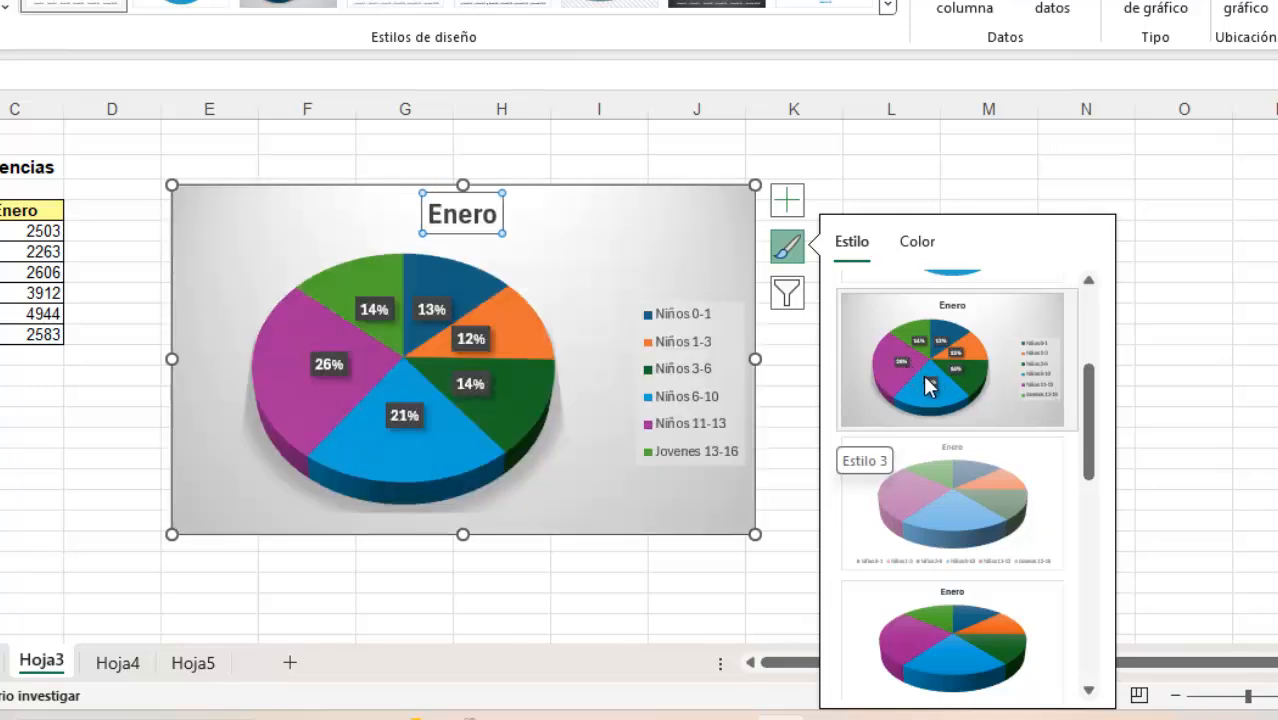
{"action": "left_click", "coordinate": [928, 388]}
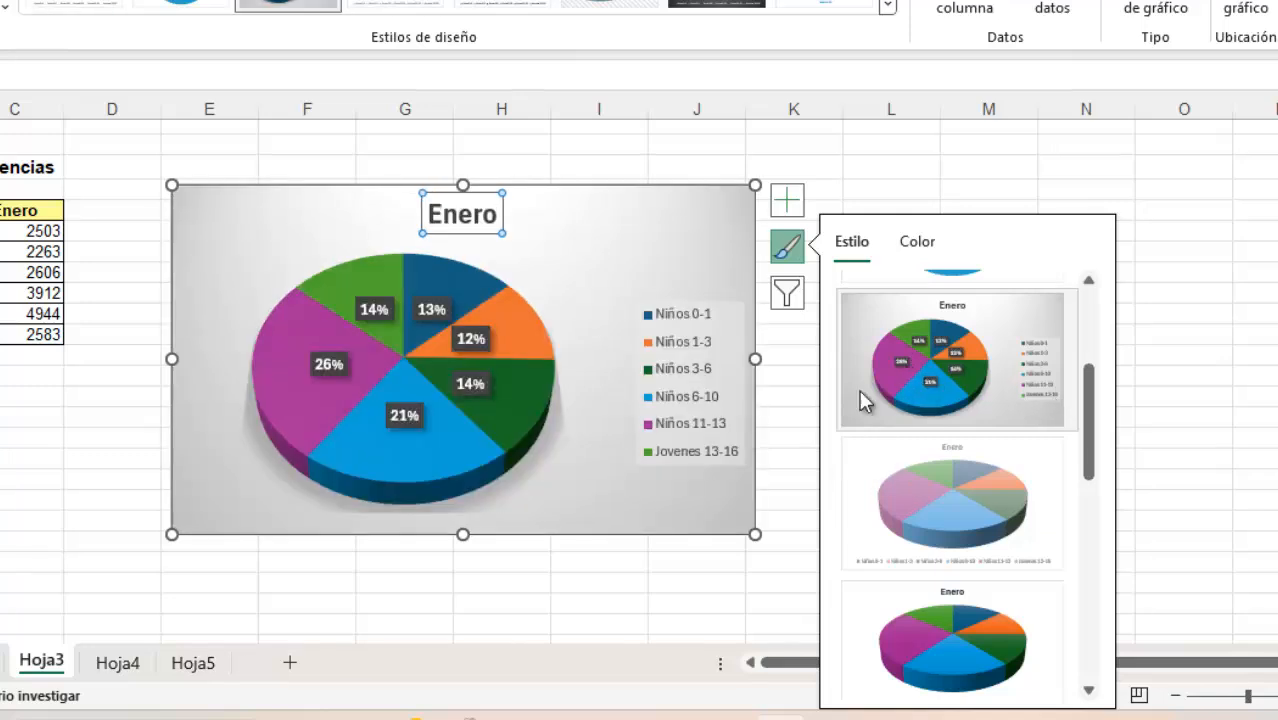
{"action": "left_click", "coordinate": [678, 624]}
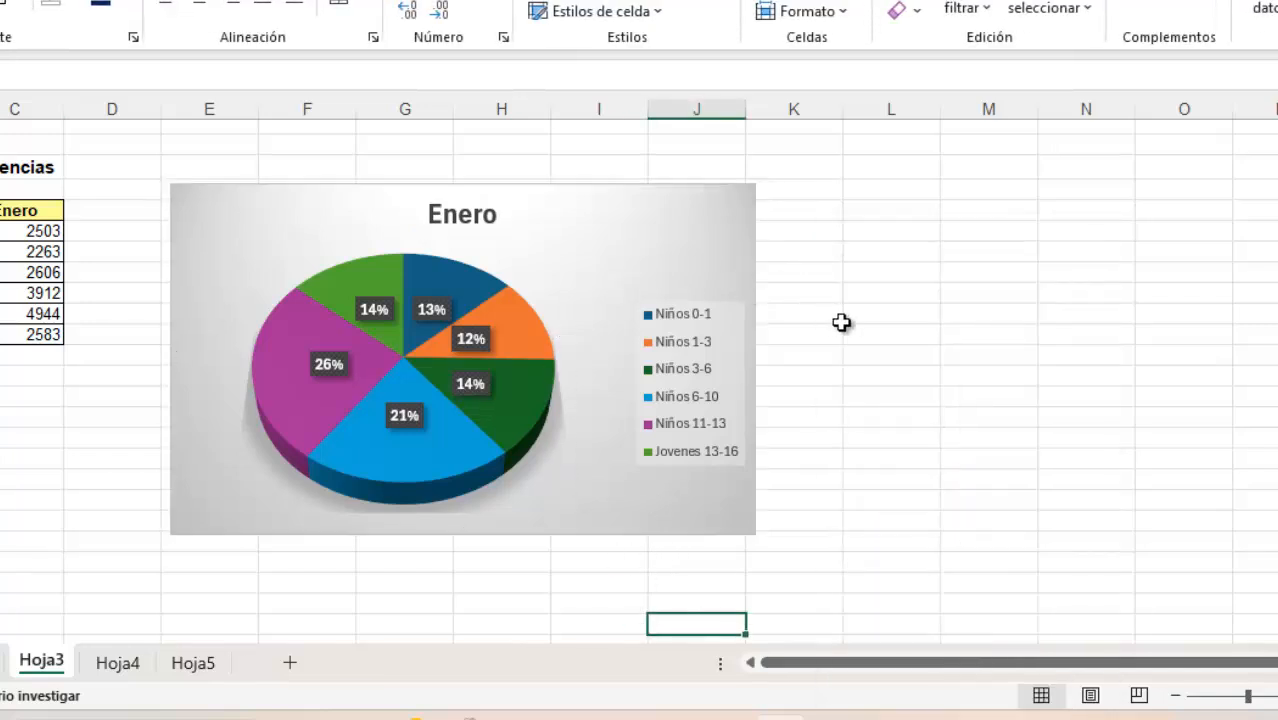
{"action": "left_click", "coordinate": [731, 204]}
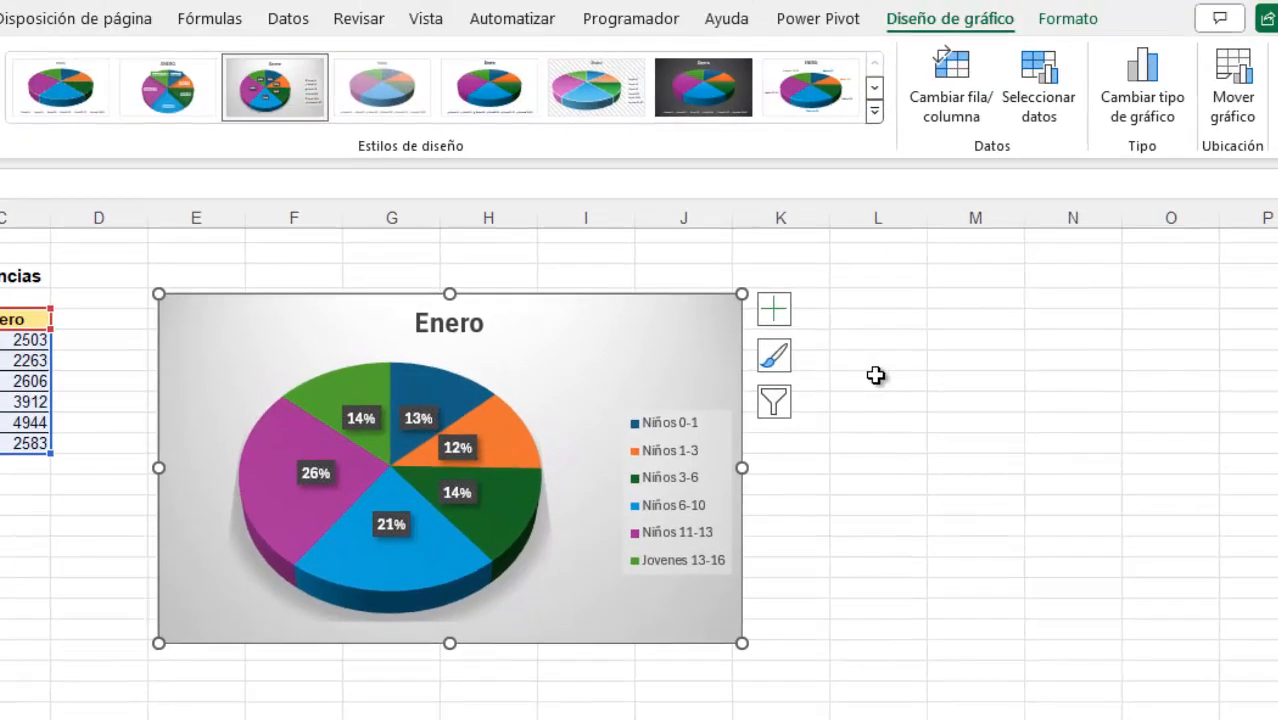
{"action": "left_click", "coordinate": [882, 252]}
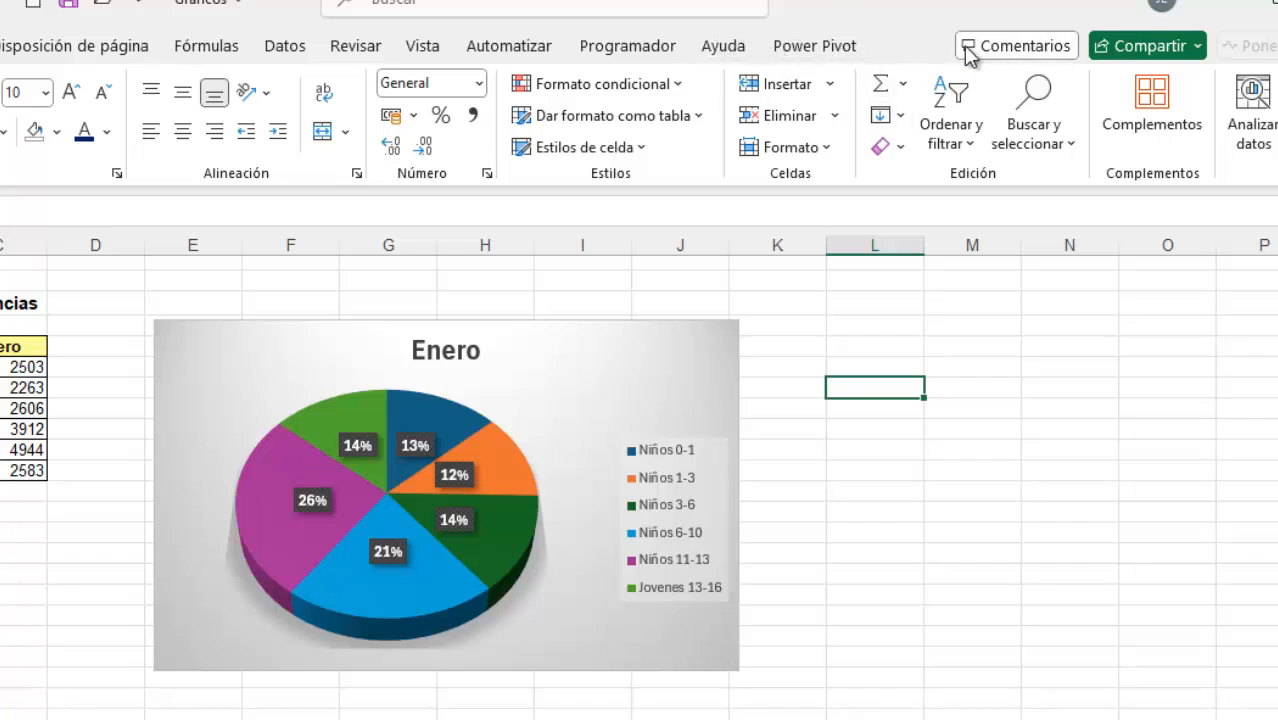
{"action": "left_click", "coordinate": [702, 344]}
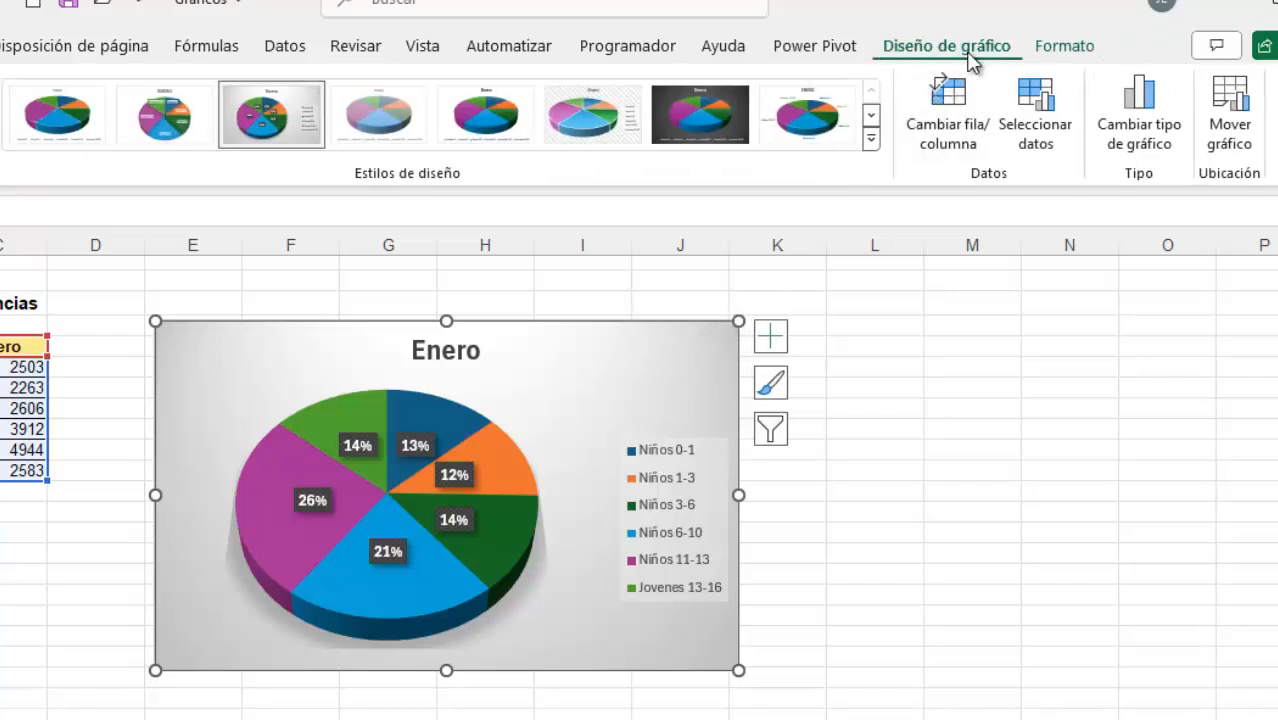
{"action": "left_click", "coordinate": [1065, 50]}
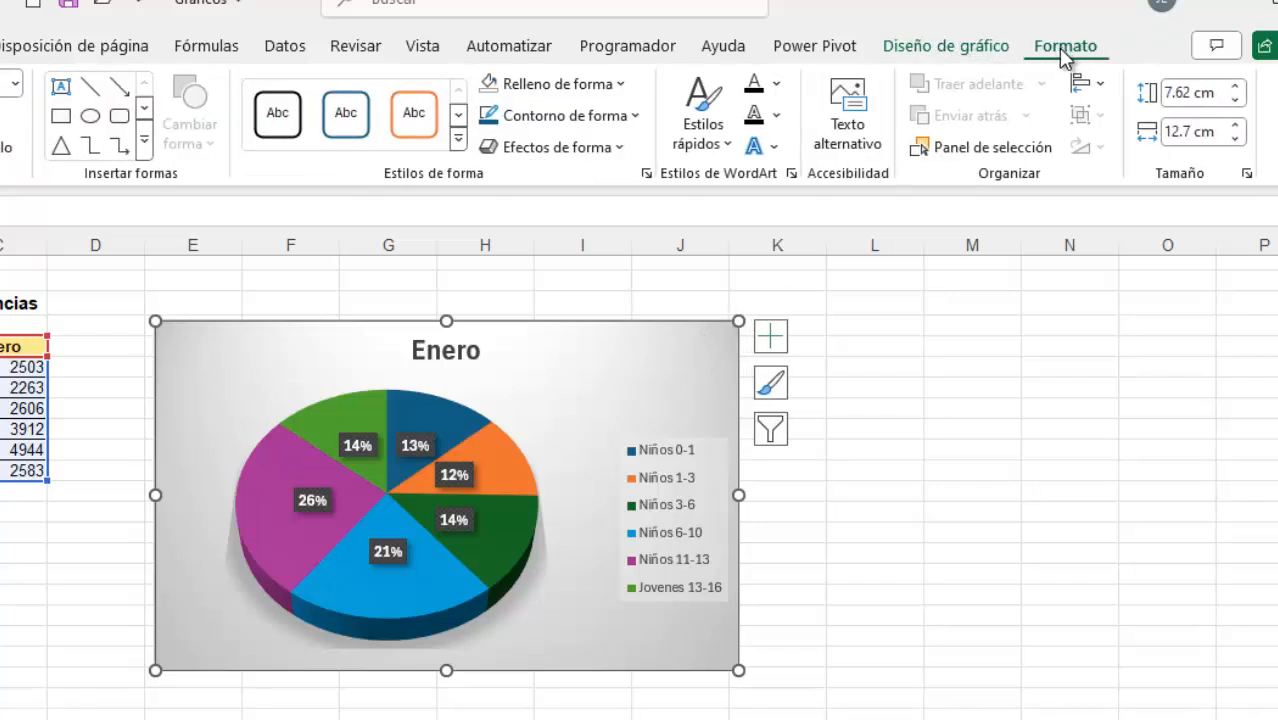
{"action": "left_click", "coordinate": [976, 50]}
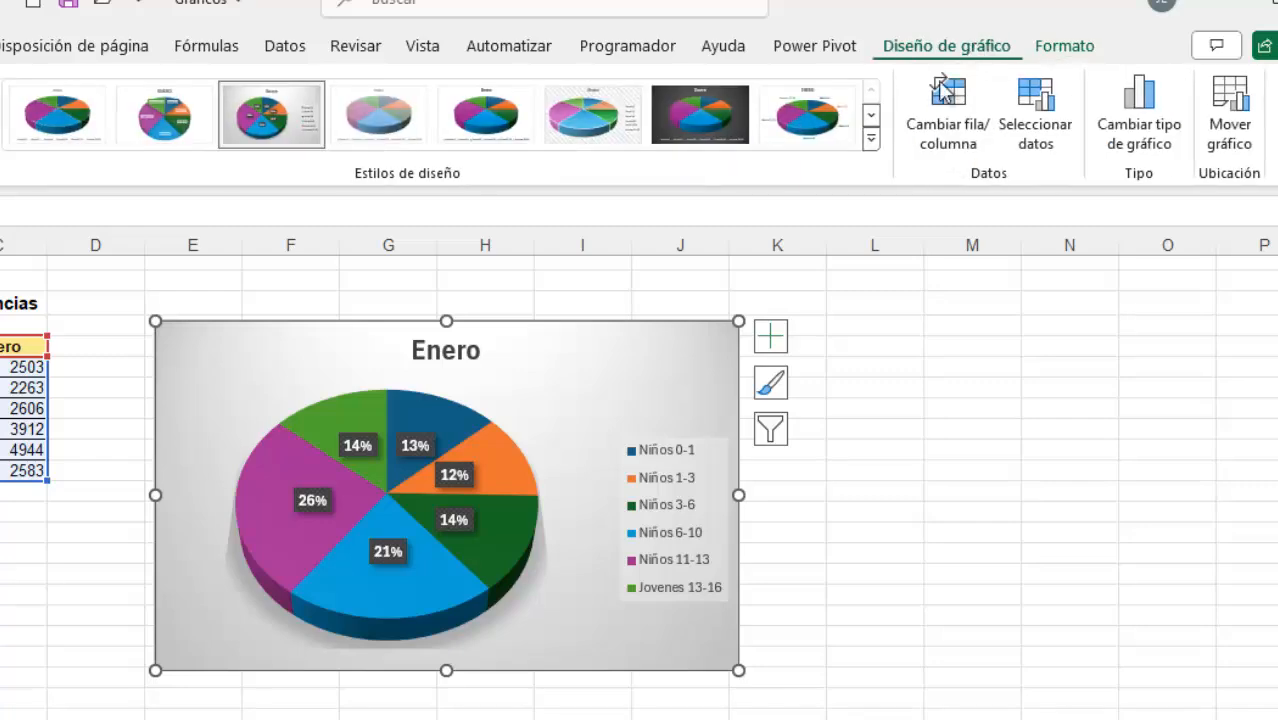
{"action": "left_click", "coordinate": [1063, 50]}
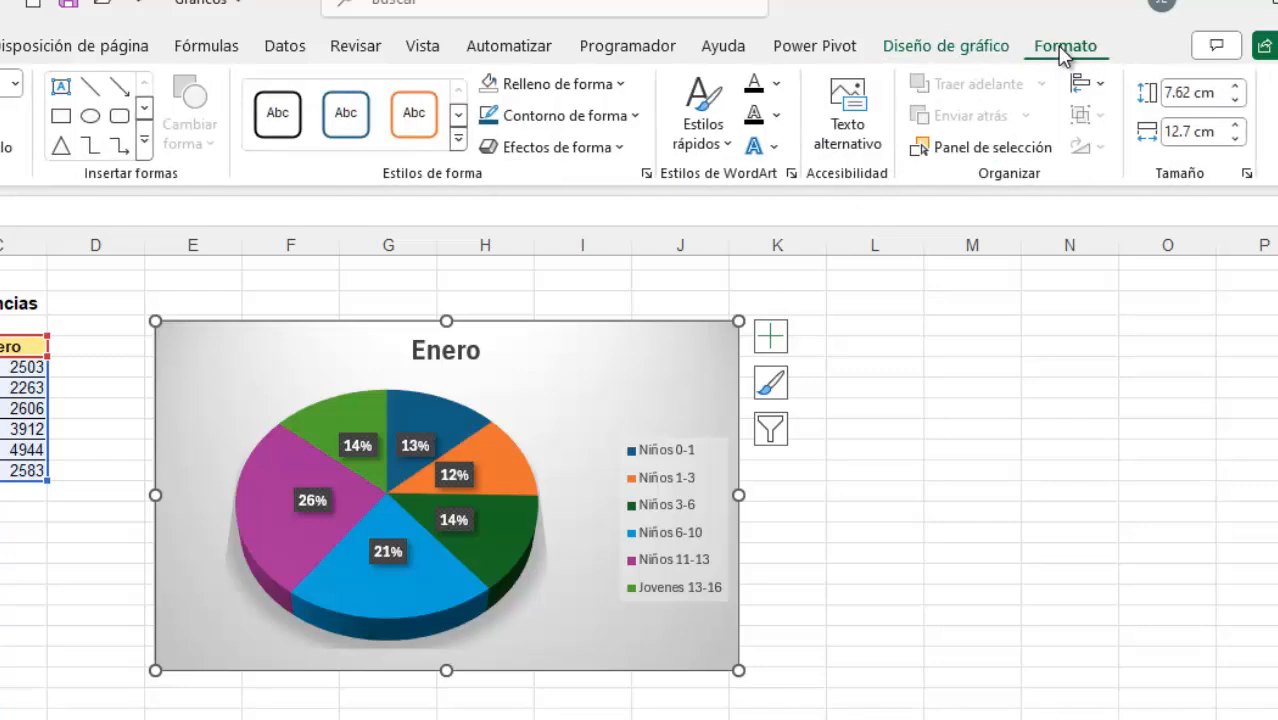
{"action": "left_click", "coordinate": [964, 47]}
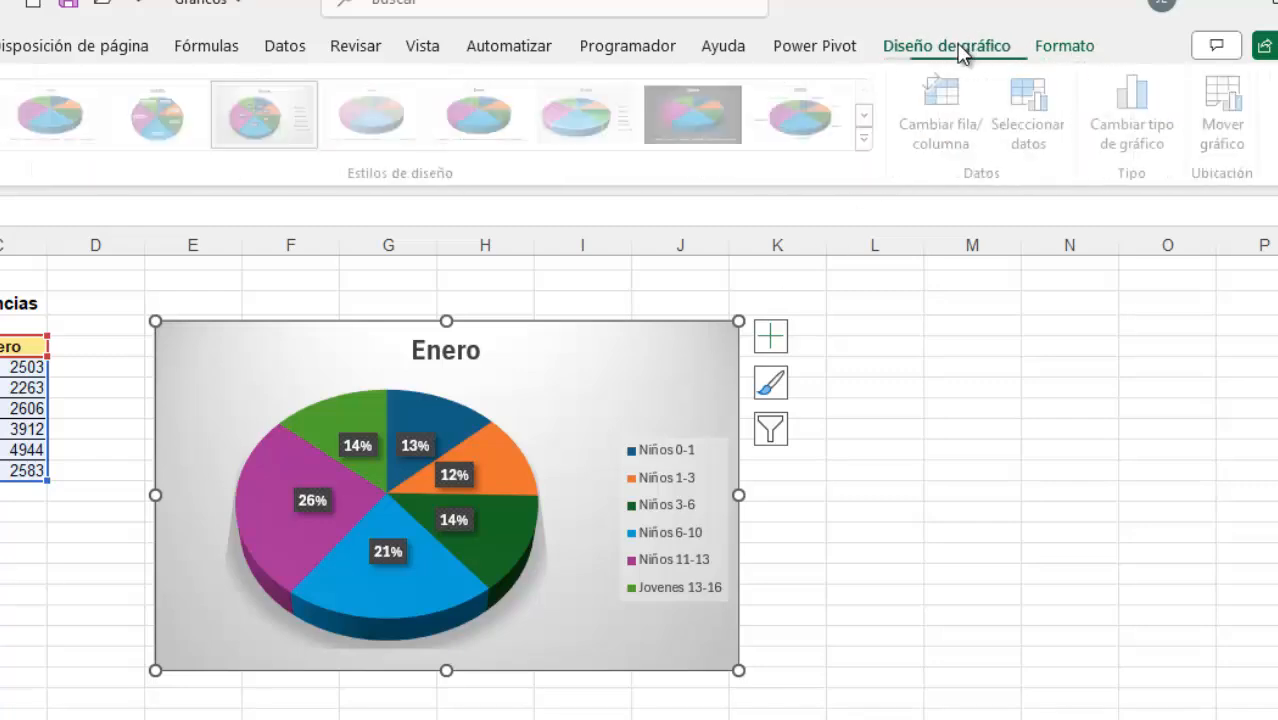
{"action": "left_click", "coordinate": [894, 392]}
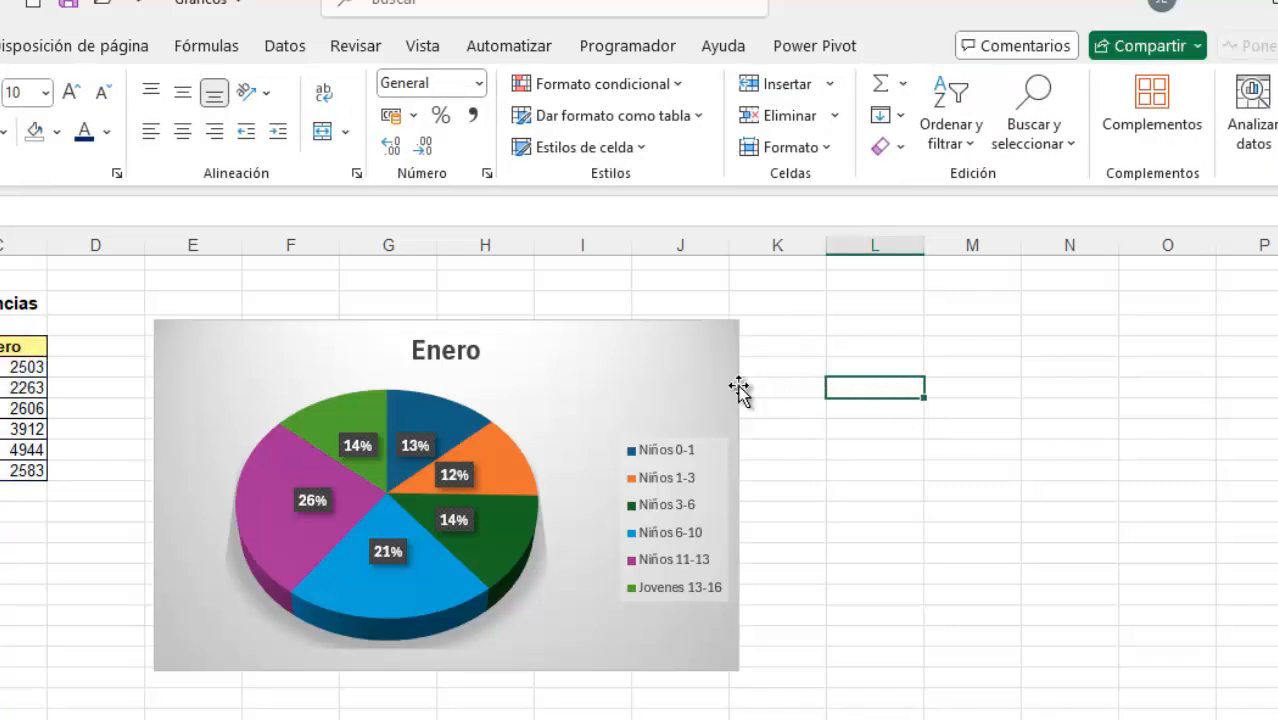
Filter the Niños 0-1 category out of the pie chart, apply the change, and restore that category
{"action": "left_click", "coordinate": [689, 368]}
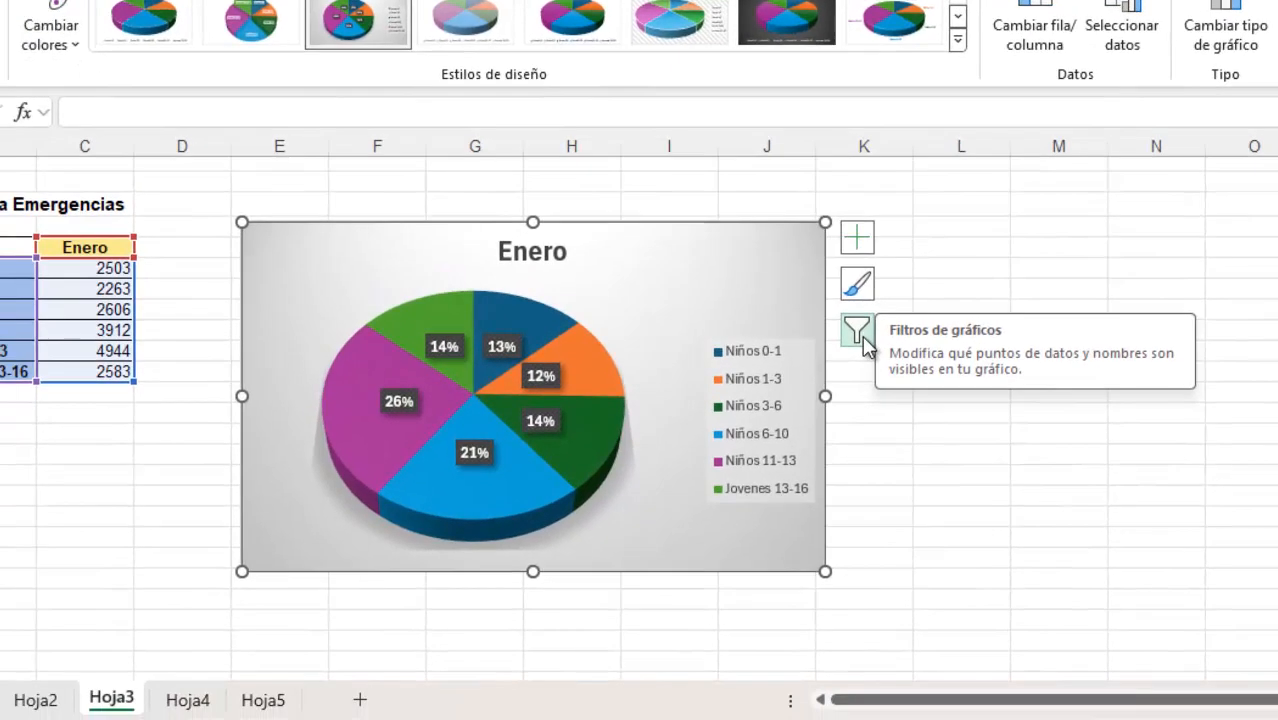
{"action": "left_click", "coordinate": [860, 333]}
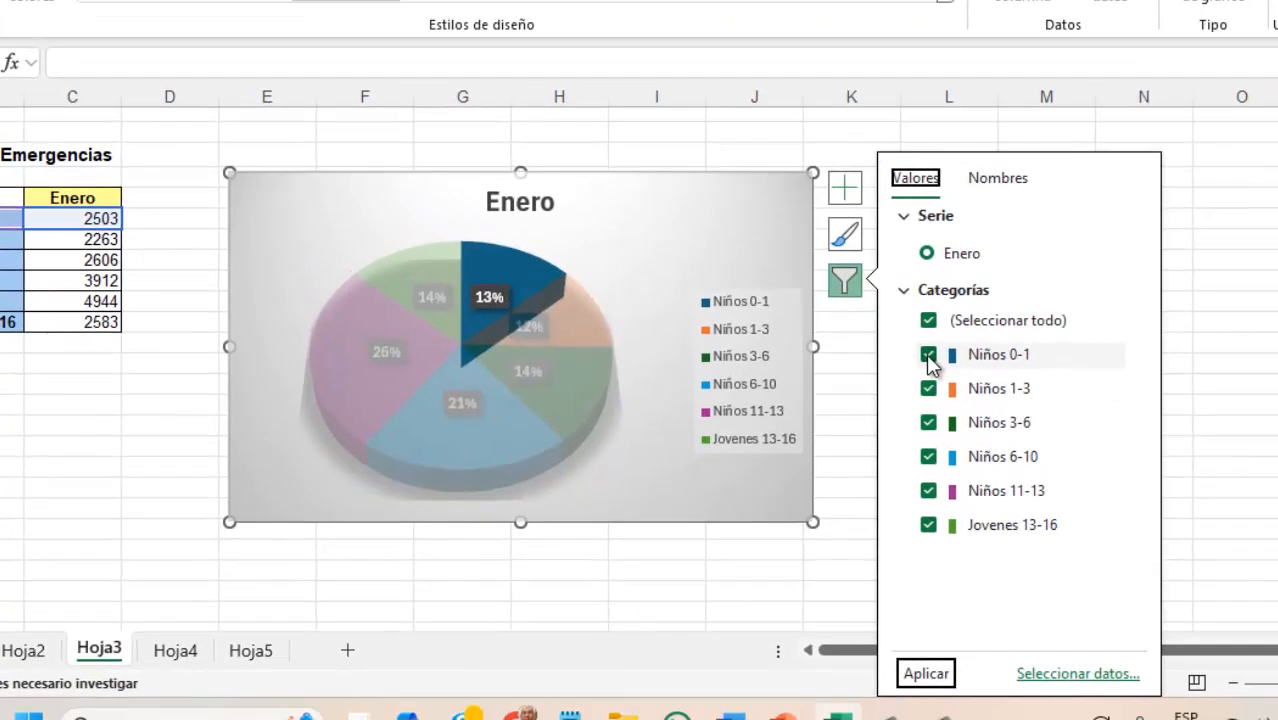
{"action": "left_click", "coordinate": [940, 399]}
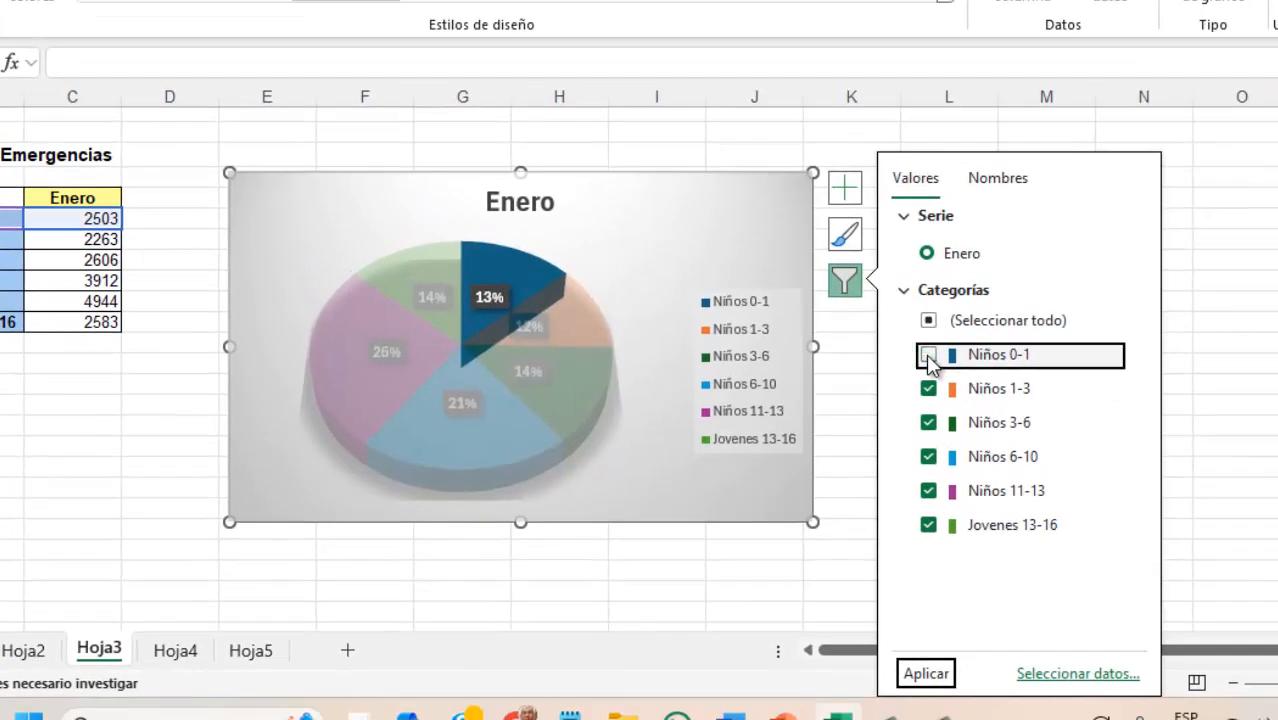
{"action": "left_click", "coordinate": [928, 674]}
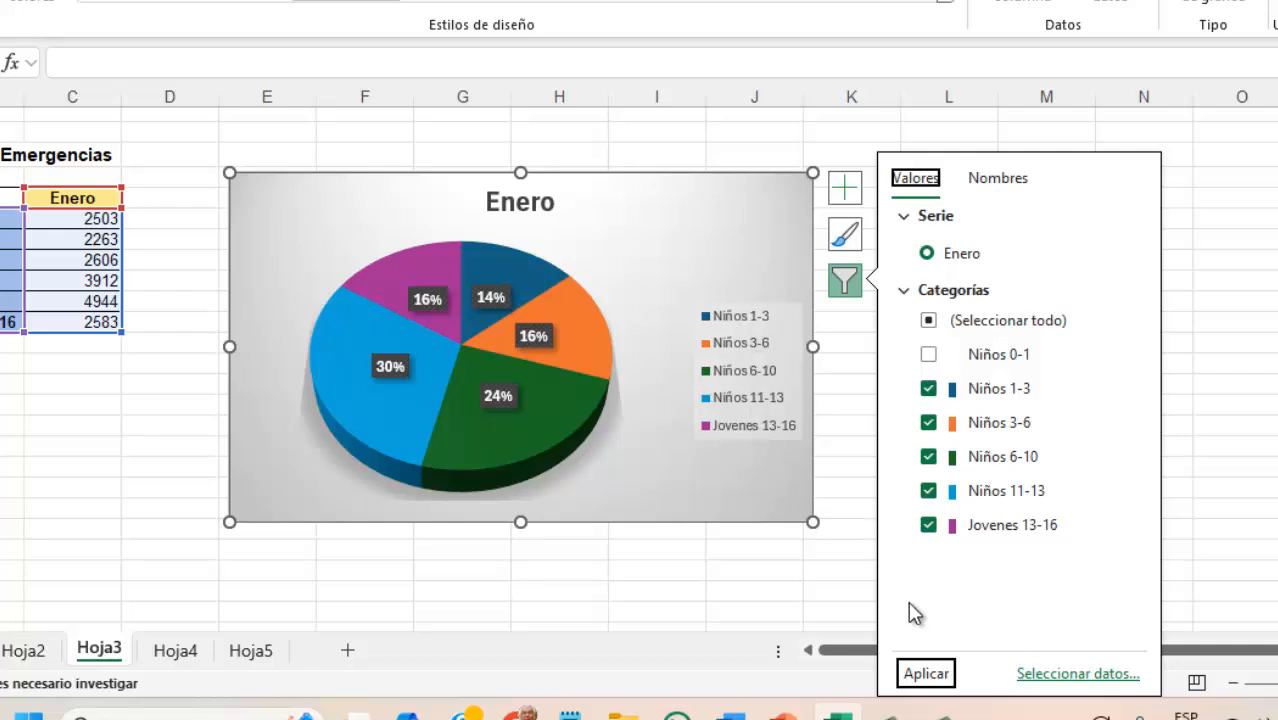
{"action": "left_click", "coordinate": [930, 356]}
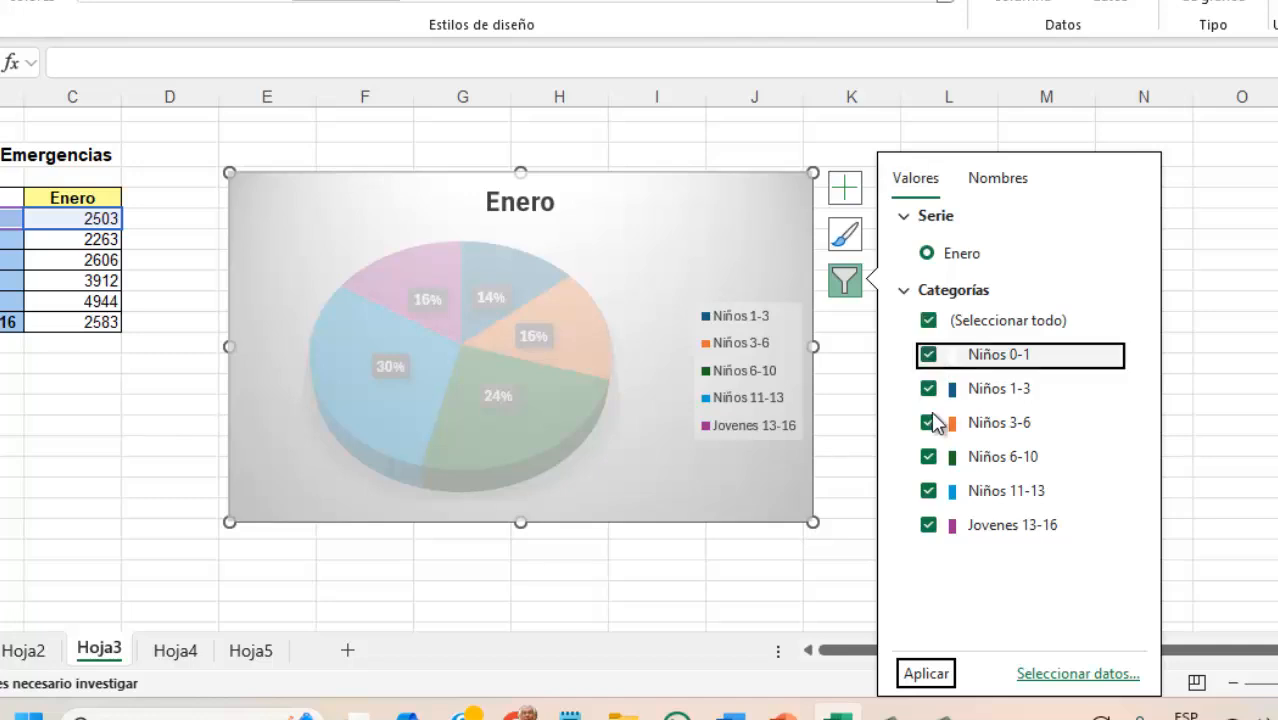
{"action": "left_click", "coordinate": [936, 675]}
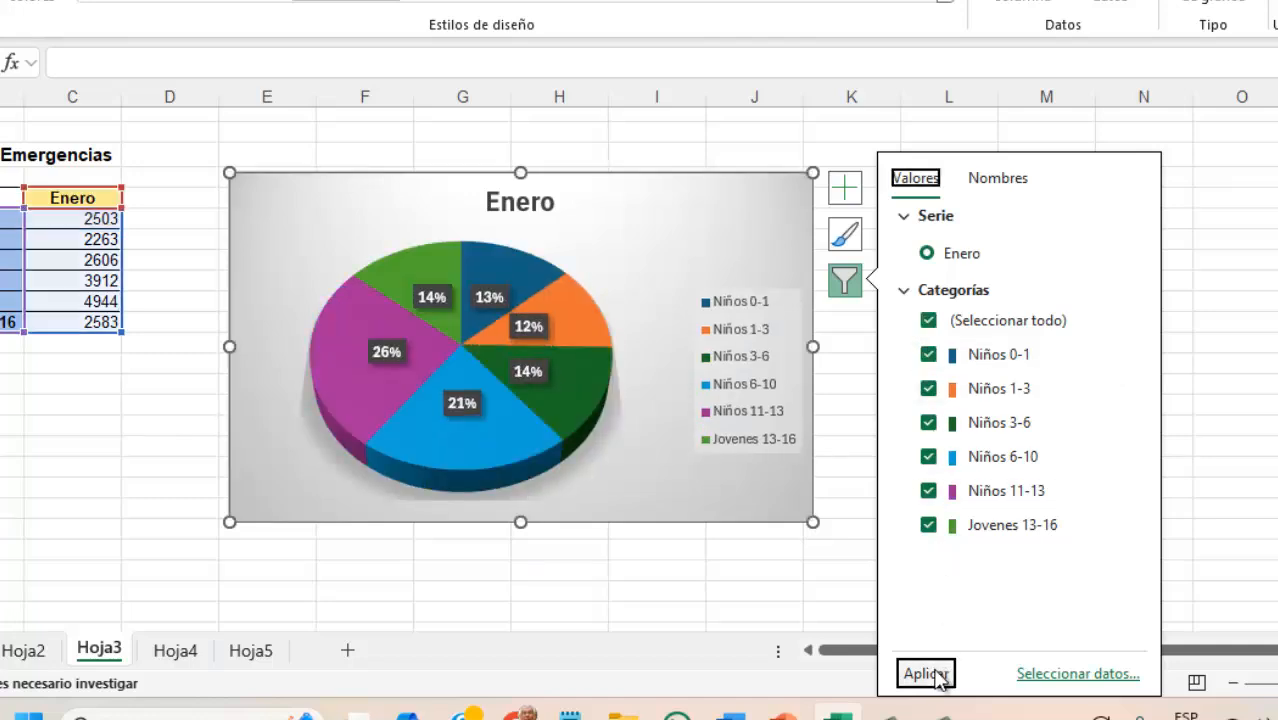
{"action": "left_click", "coordinate": [758, 595]}
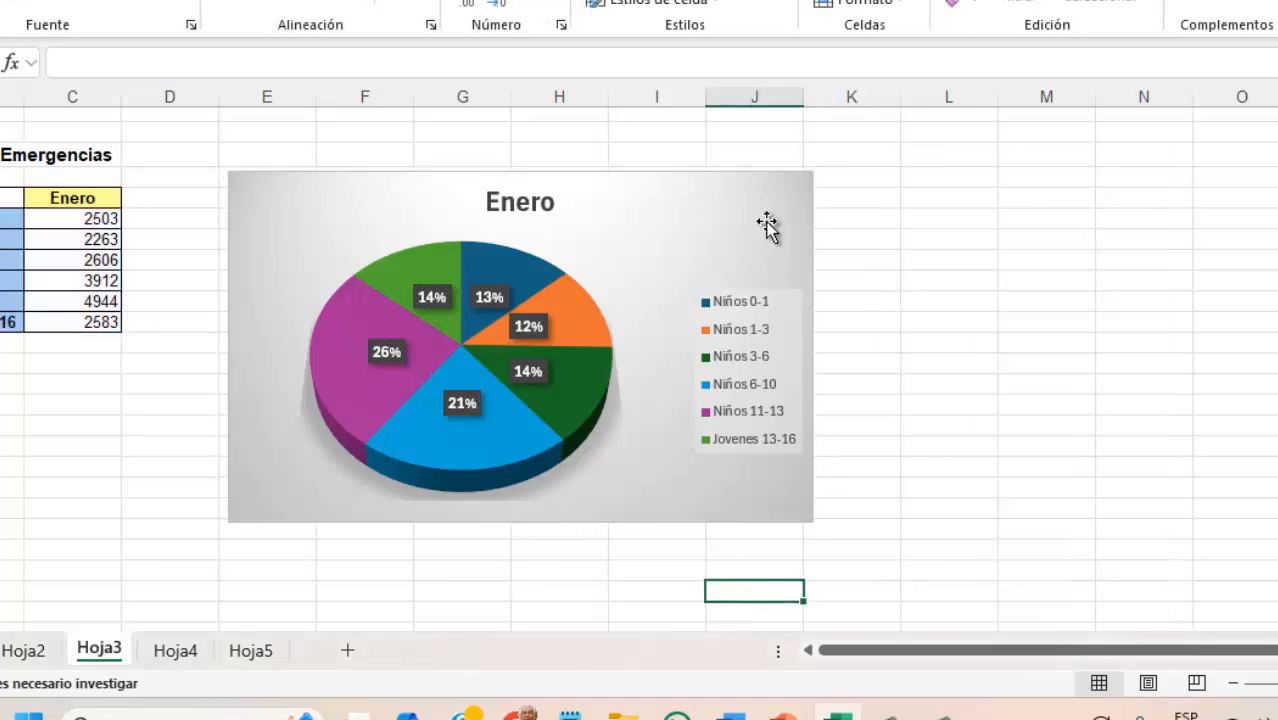
Place the pie chart's data labels outside the slices with the Extremo externo option
{"action": "left_click", "coordinate": [793, 197]}
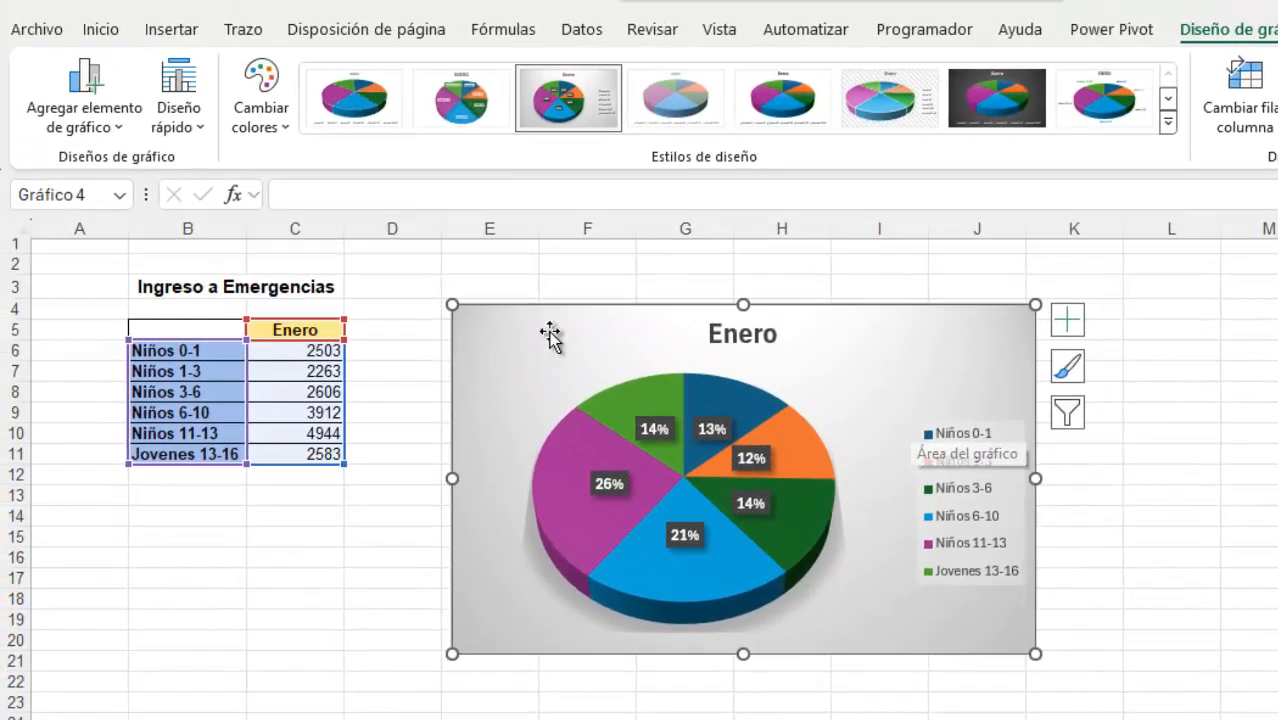
{"action": "left_click", "coordinate": [122, 132]}
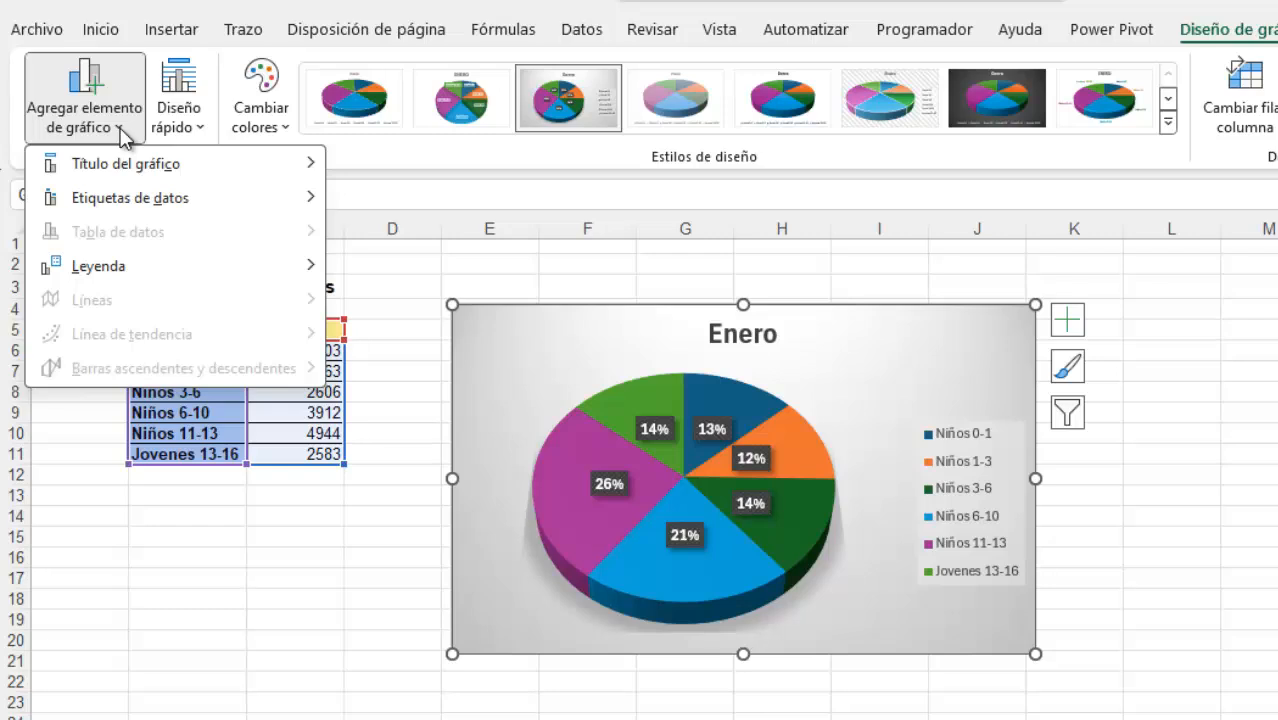
{"action": "mouse_move", "coordinate": [138, 168]}
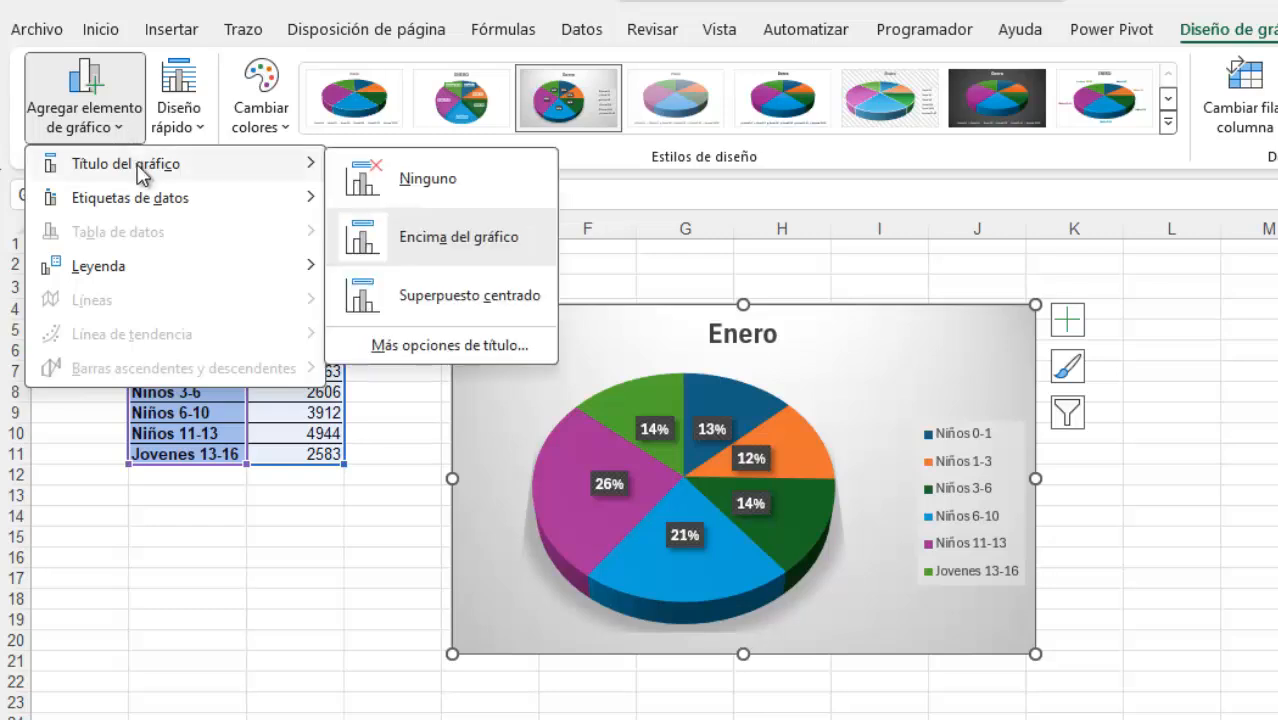
{"action": "mouse_move", "coordinate": [144, 205]}
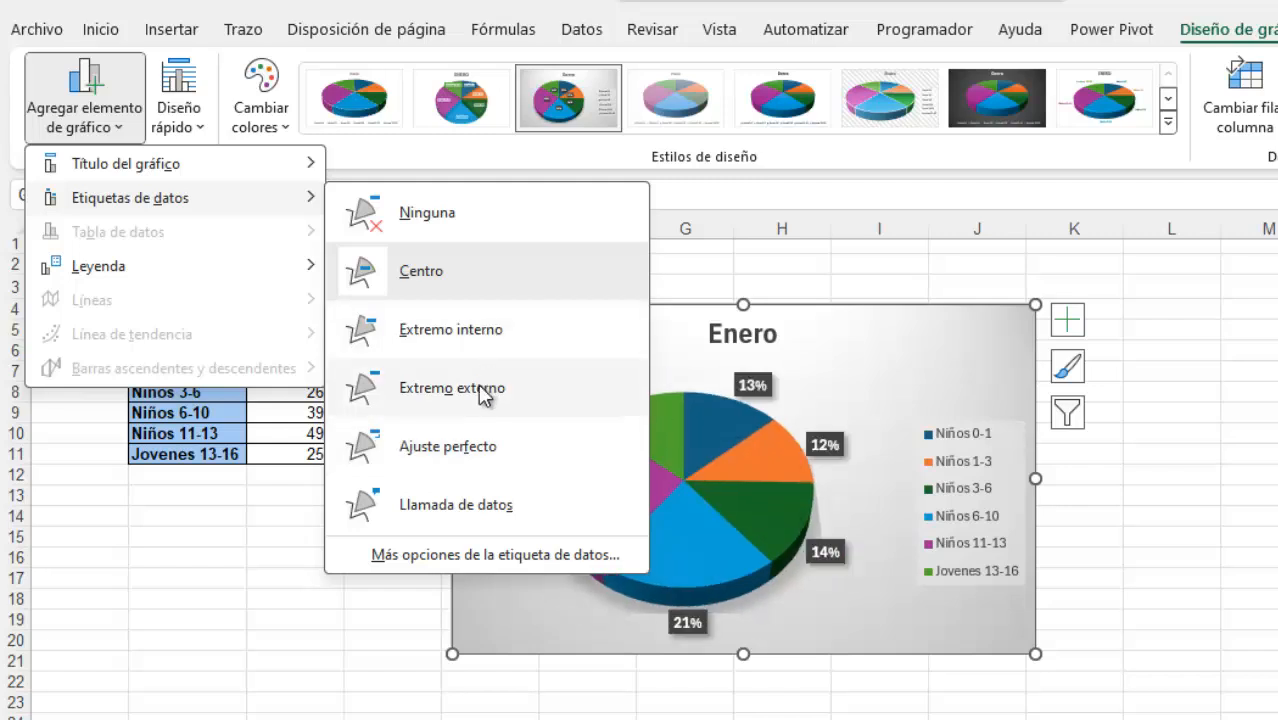
{"action": "left_click", "coordinate": [483, 396]}
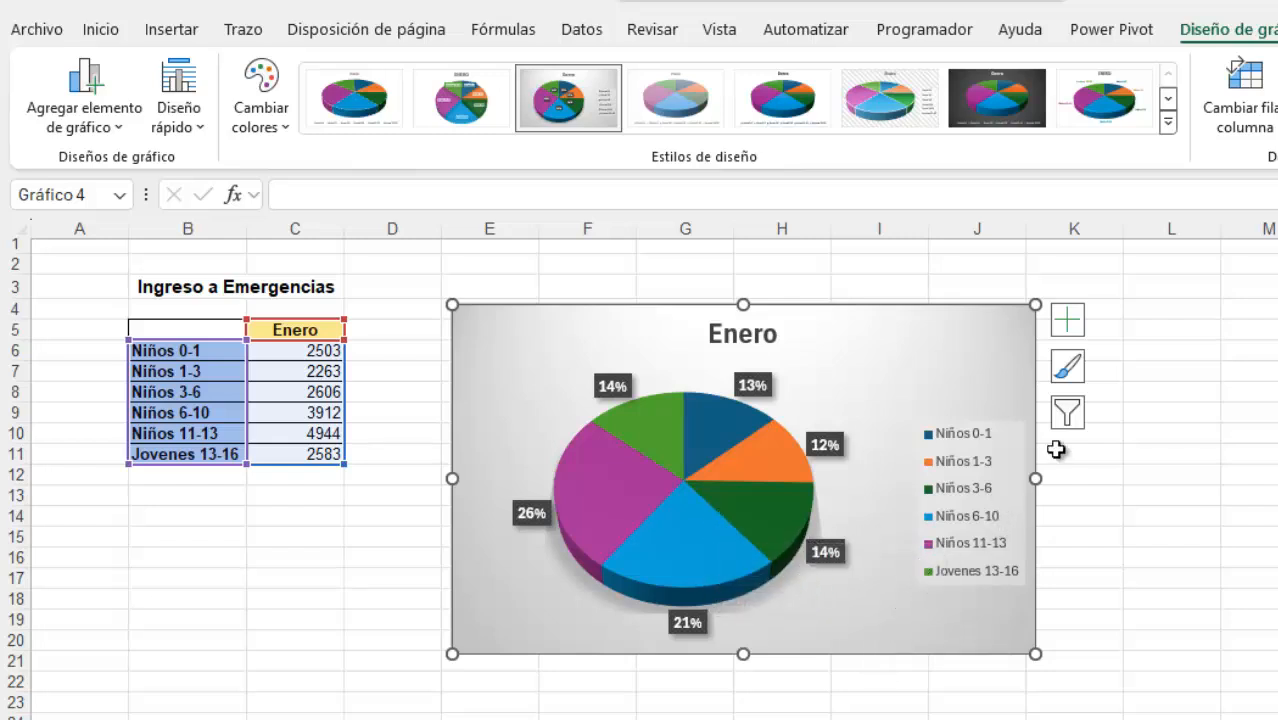
{"action": "left_click", "coordinate": [1068, 414]}
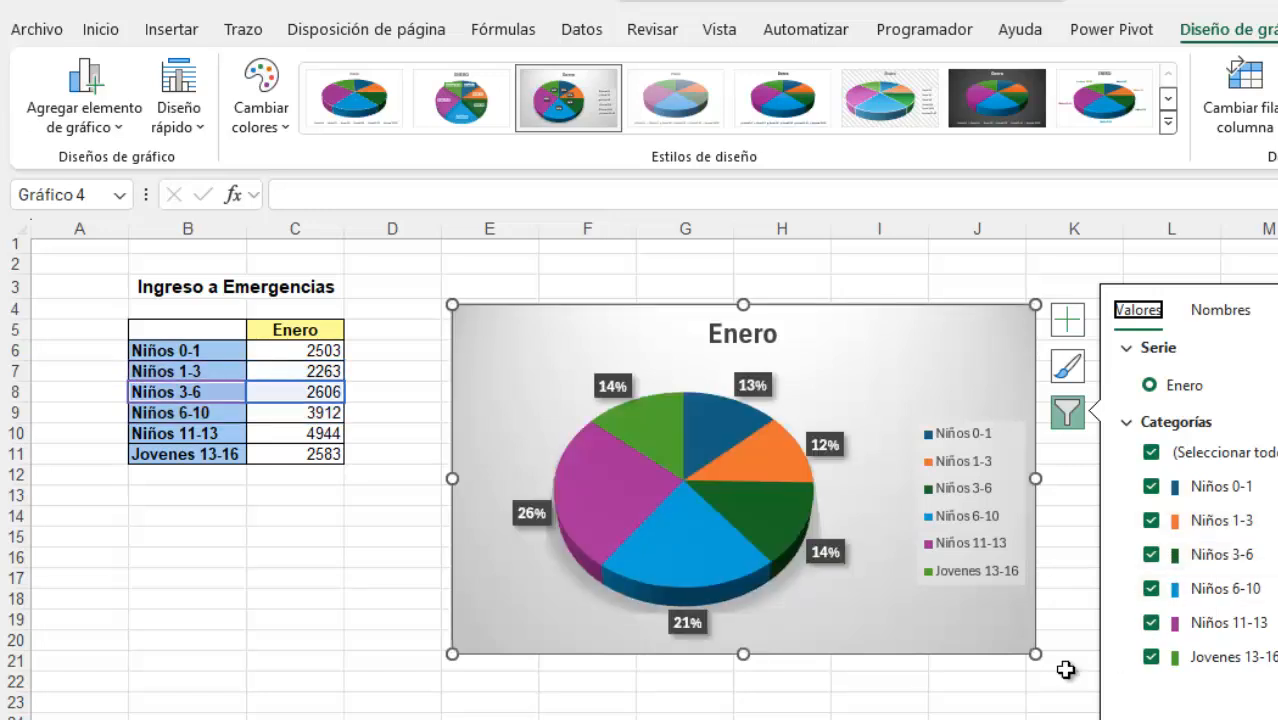
{"action": "left_click", "coordinate": [1022, 703]}
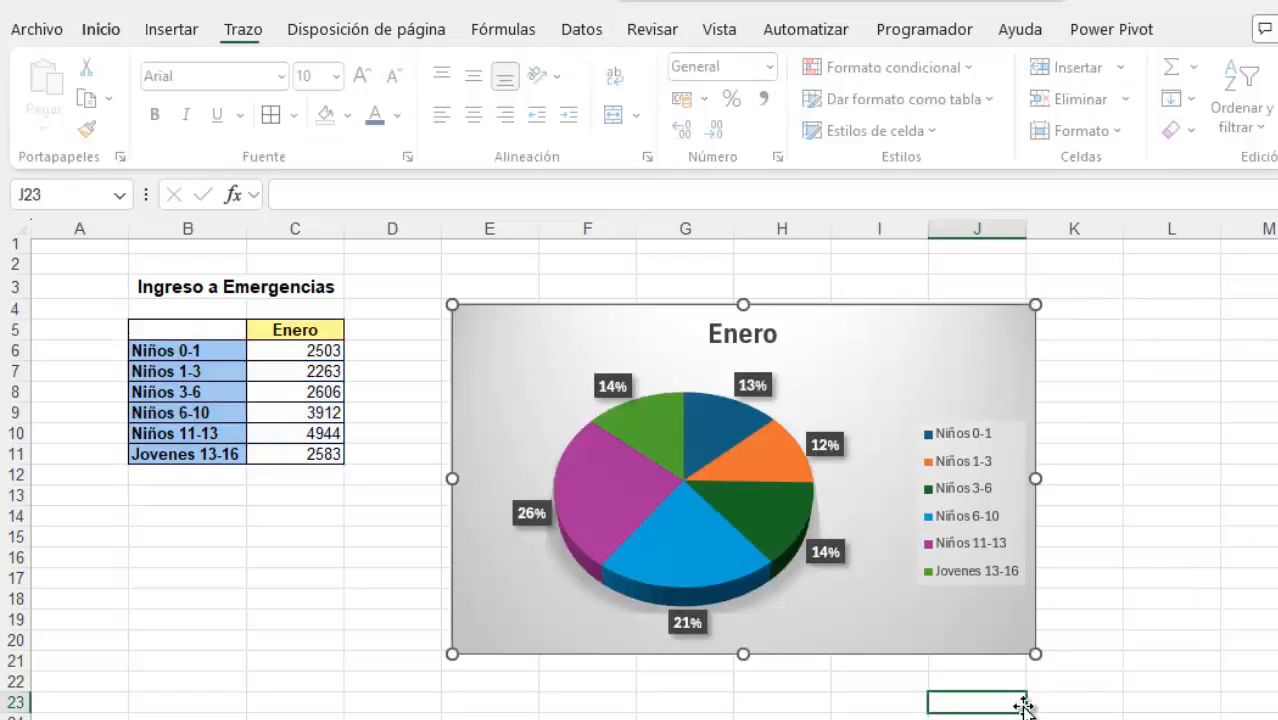
Select only the Niños 6-10 slice of the pie chart and pull it slightly away from the centre
{"action": "left_click", "coordinate": [1005, 345]}
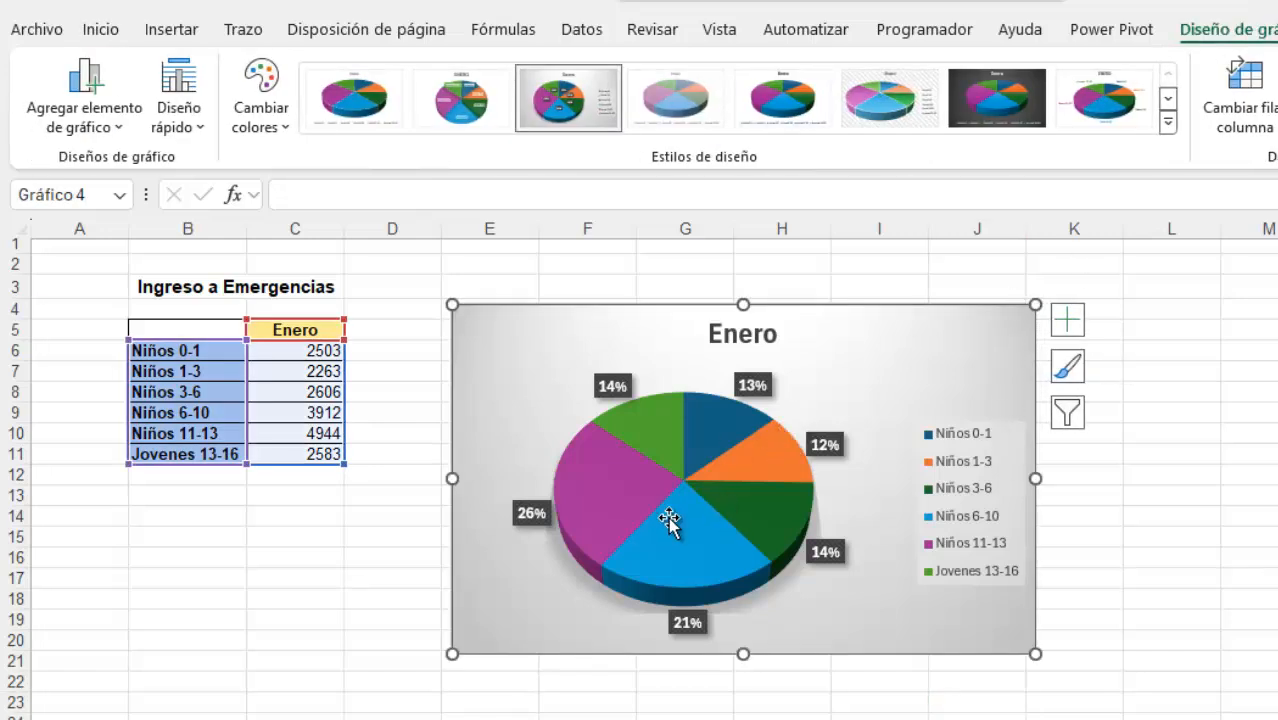
{"action": "mouse_move", "coordinate": [668, 568]}
{"action": "mouse_move", "coordinate": [760, 461]}
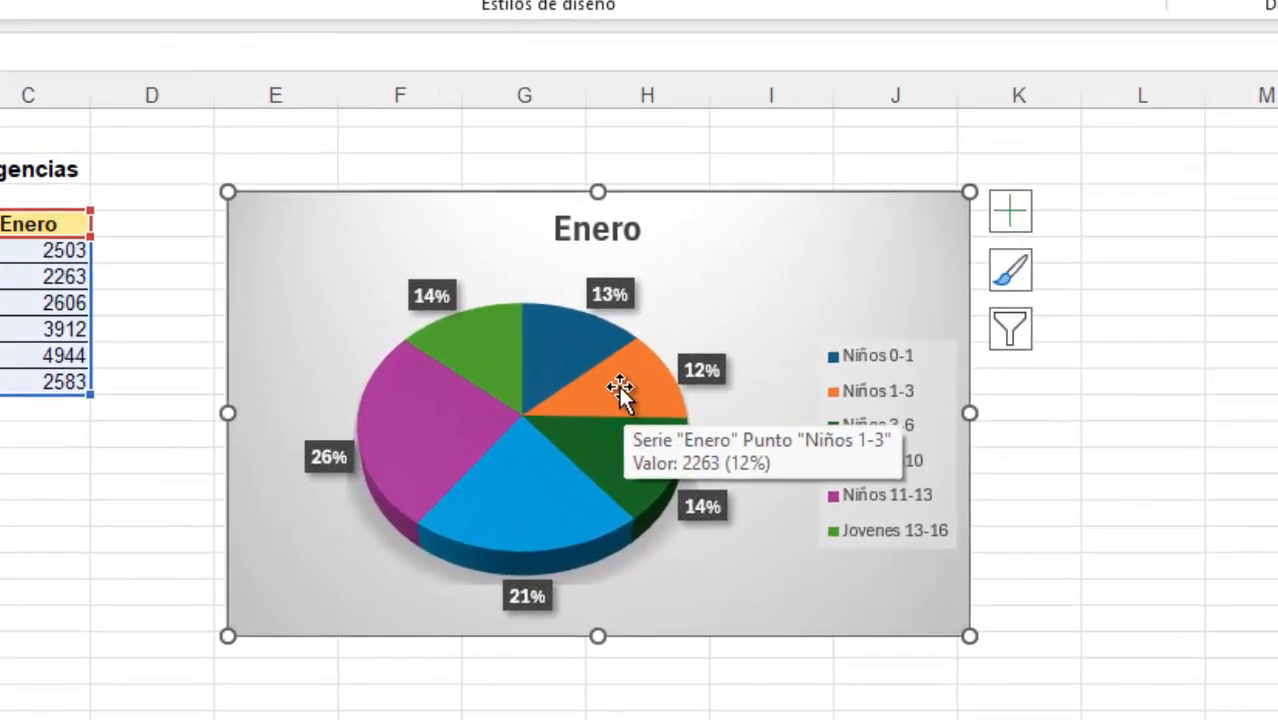
{"action": "mouse_move", "coordinate": [520, 509]}
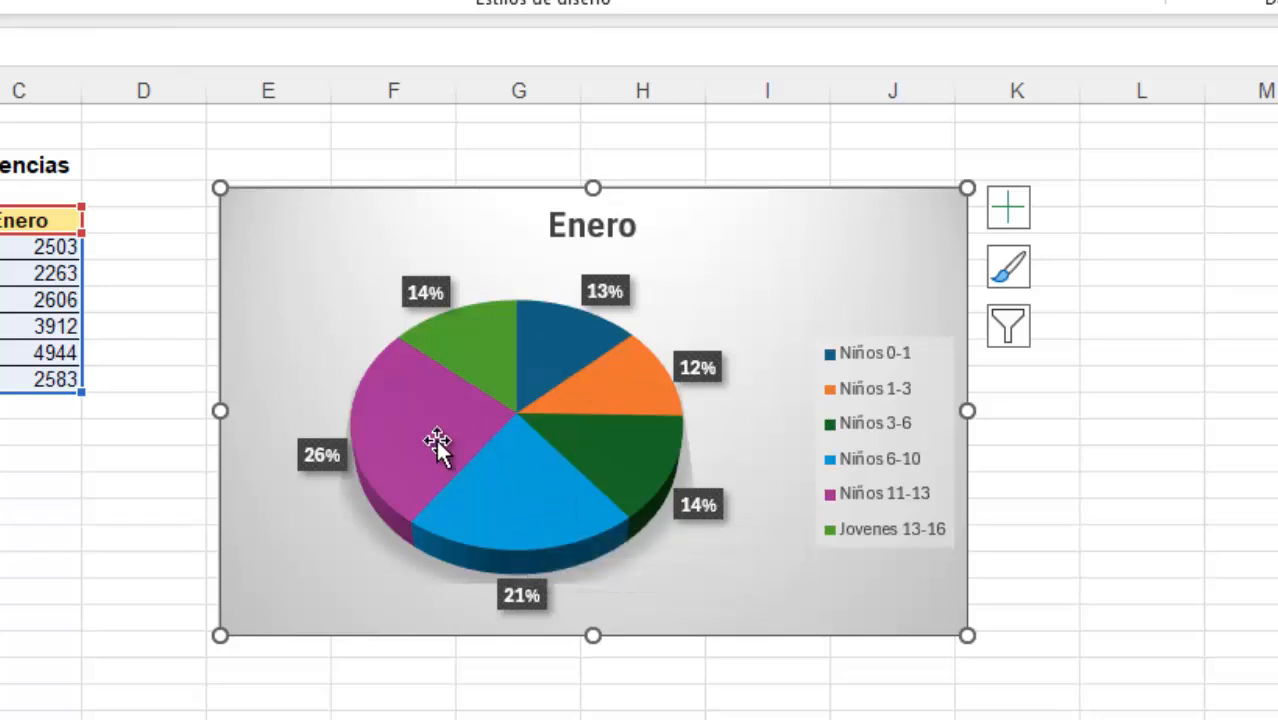
{"action": "left_click", "coordinate": [523, 475]}
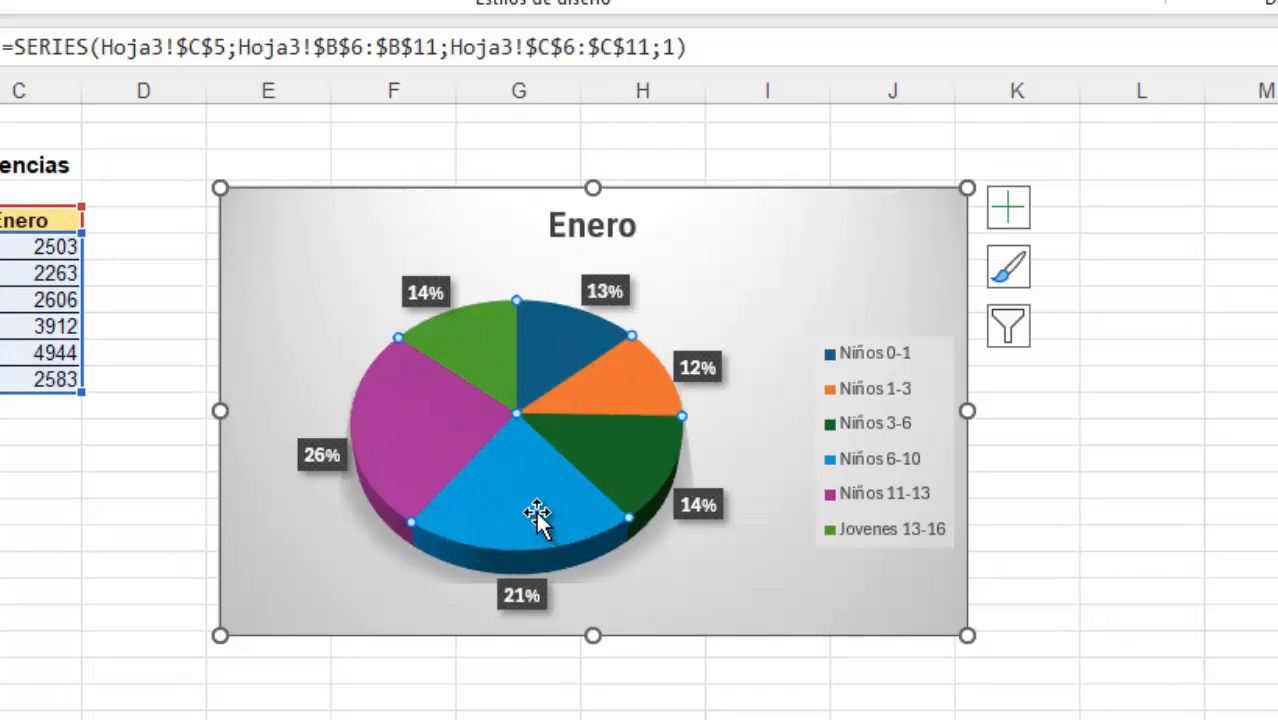
{"action": "mouse_move", "coordinate": [527, 492]}
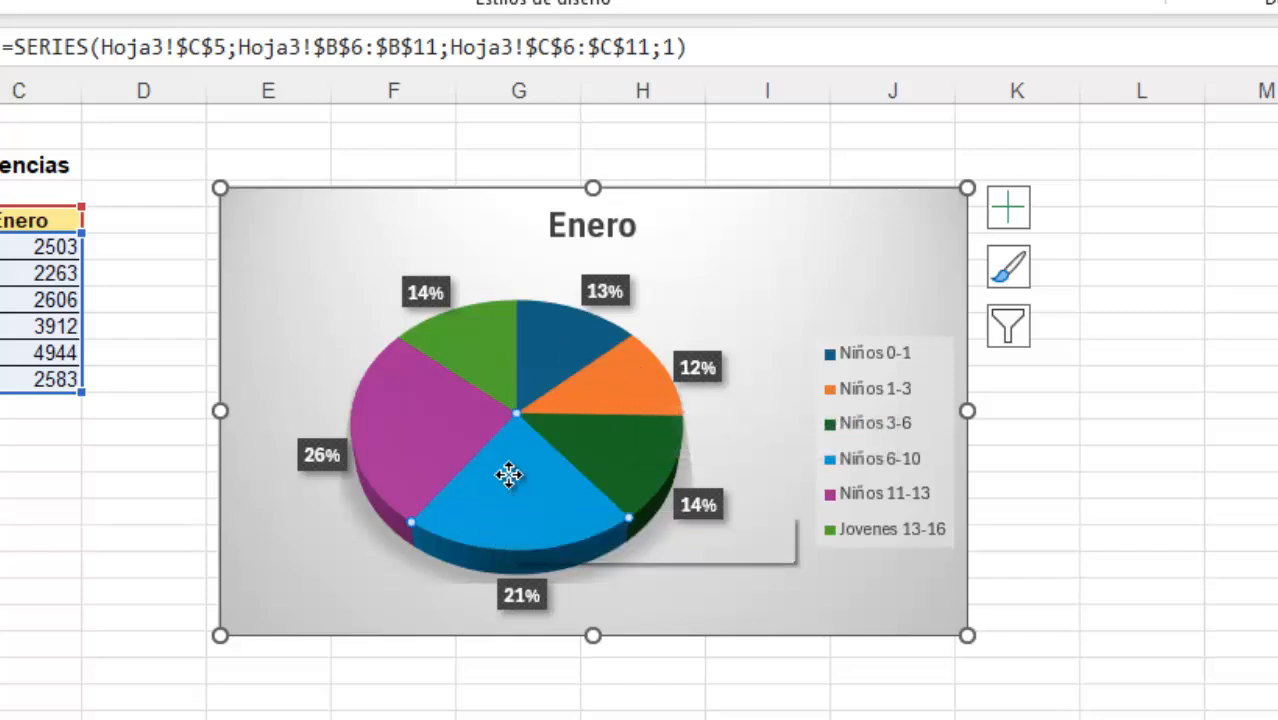
{"action": "left_click_drag", "start_coordinate": [509, 478], "coordinate": [516, 531]}
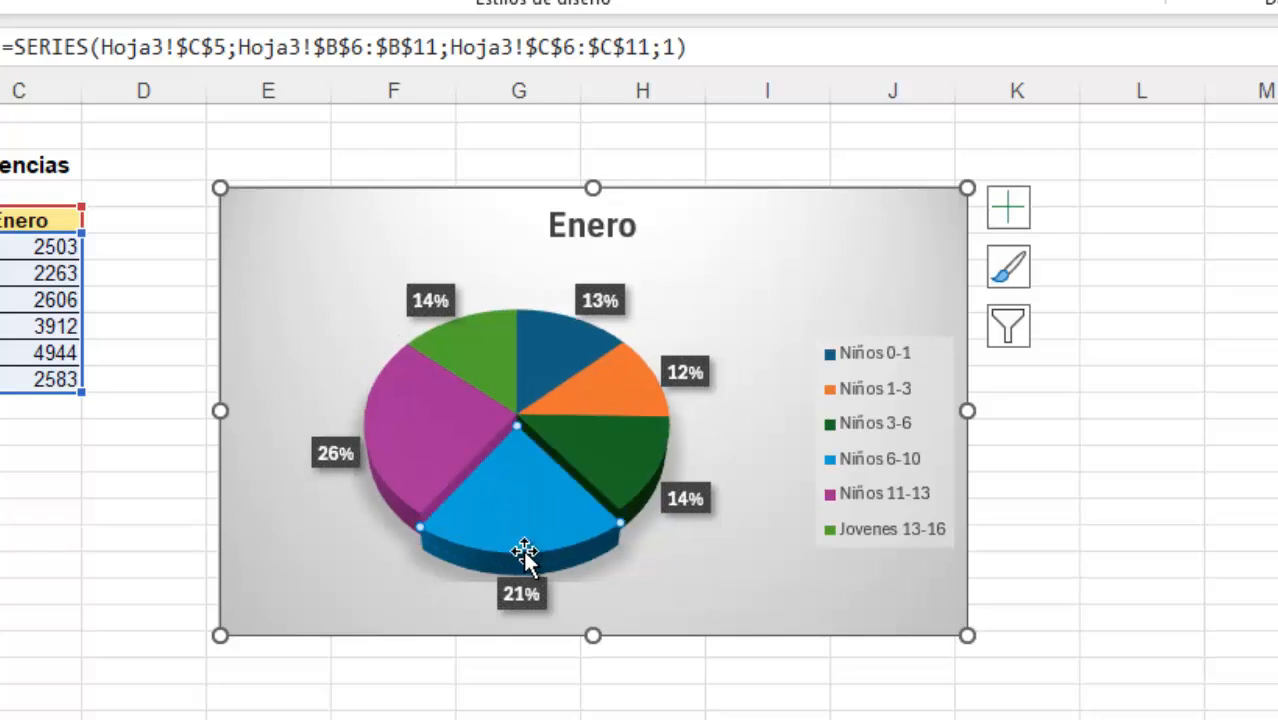
Pull the Niños 1-3 slice slightly away from the pie's centre and deselect the chart
{"action": "mouse_move", "coordinate": [614, 380]}
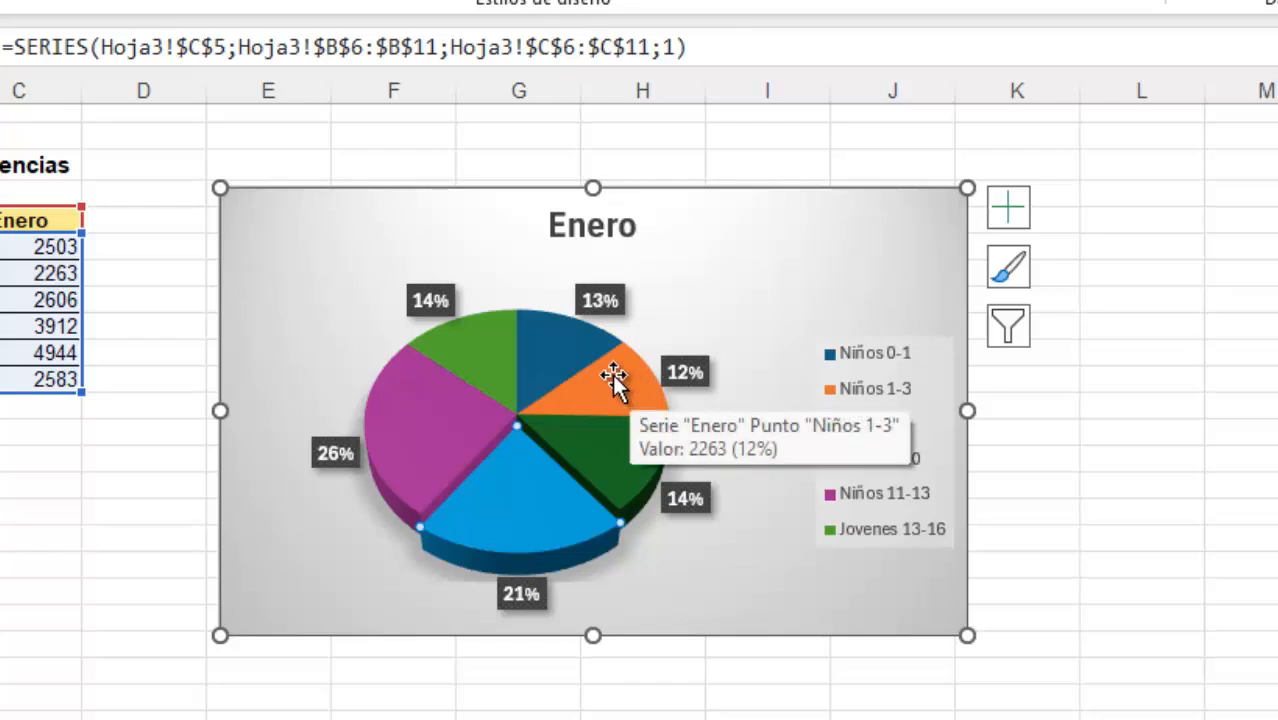
{"action": "left_click", "coordinate": [613, 374]}
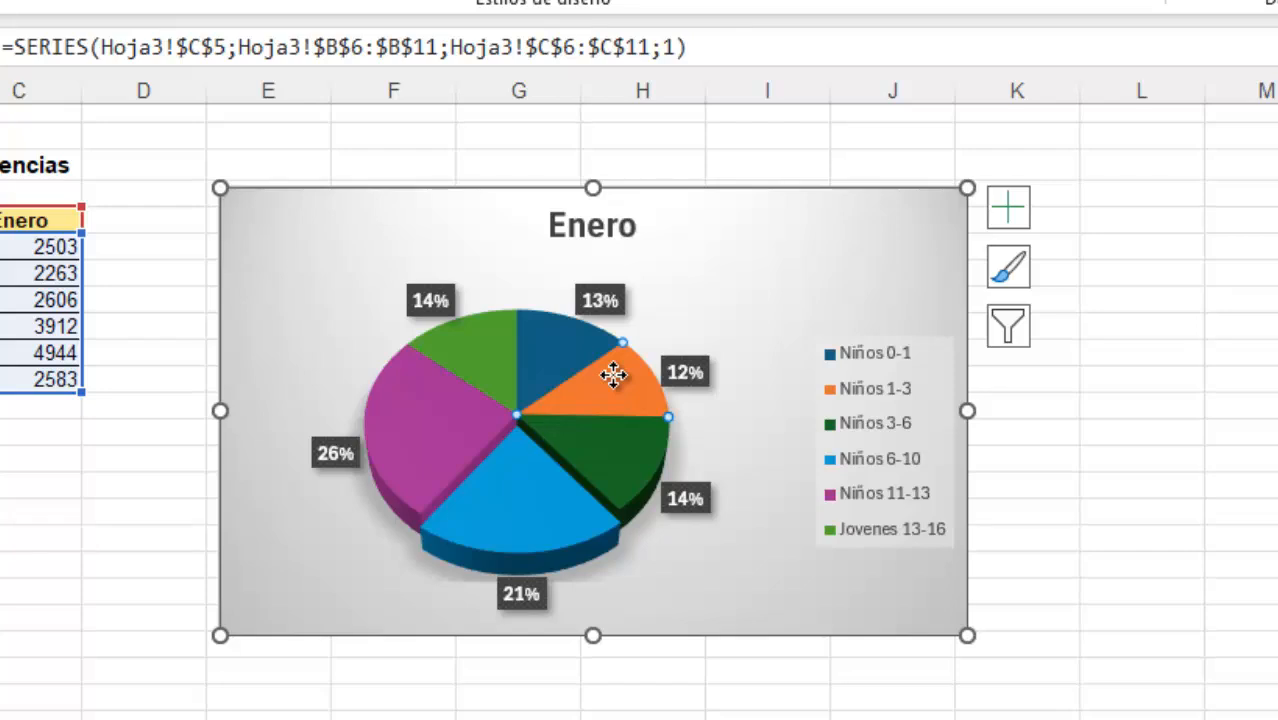
{"action": "left_click_drag", "start_coordinate": [621, 375], "coordinate": [628, 377]}
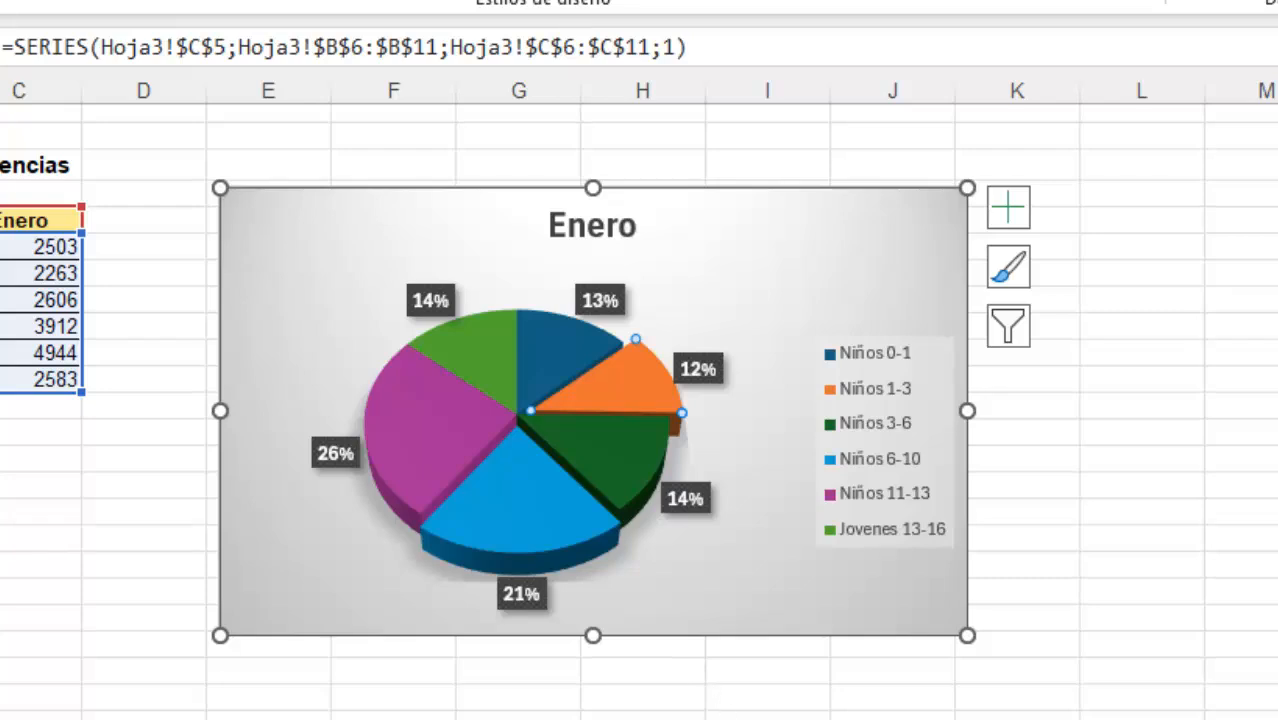
{"action": "left_click", "coordinate": [1084, 414]}
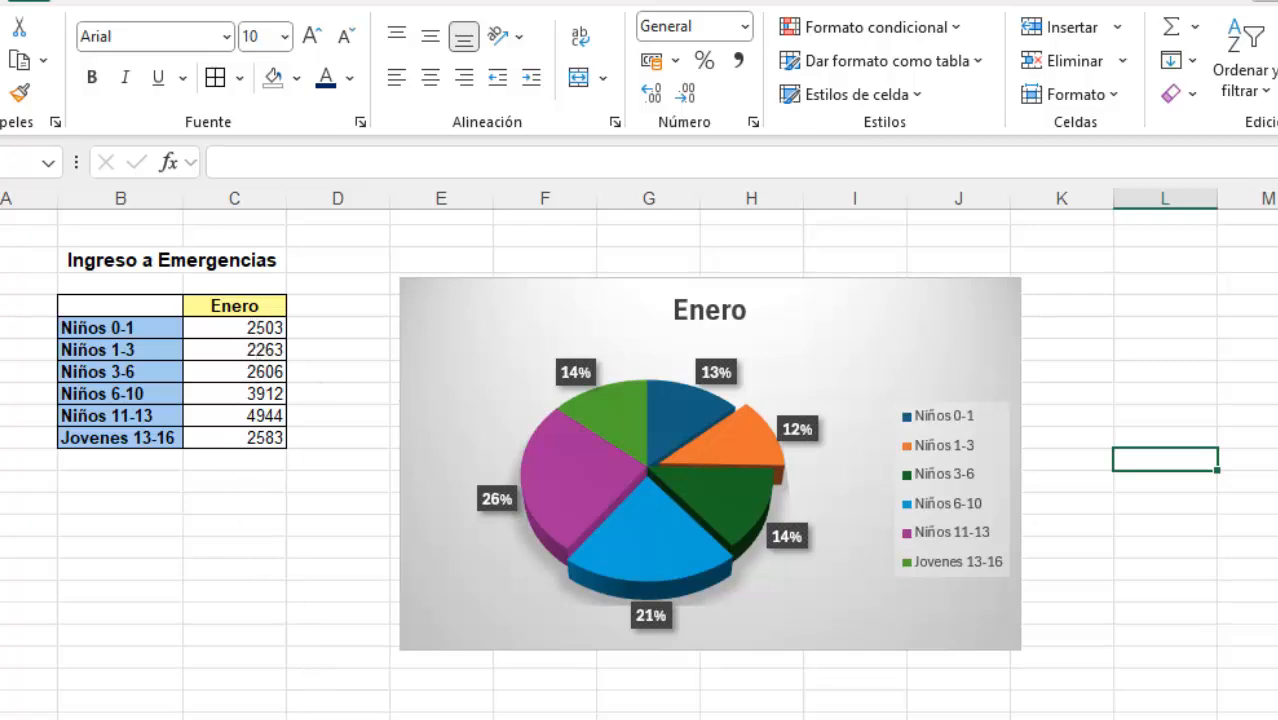
Go to the Campaña de Vacunación sheet and preview the recommended charts for its table without inserting one
{"action": "left_click", "coordinate": [250, 719]}
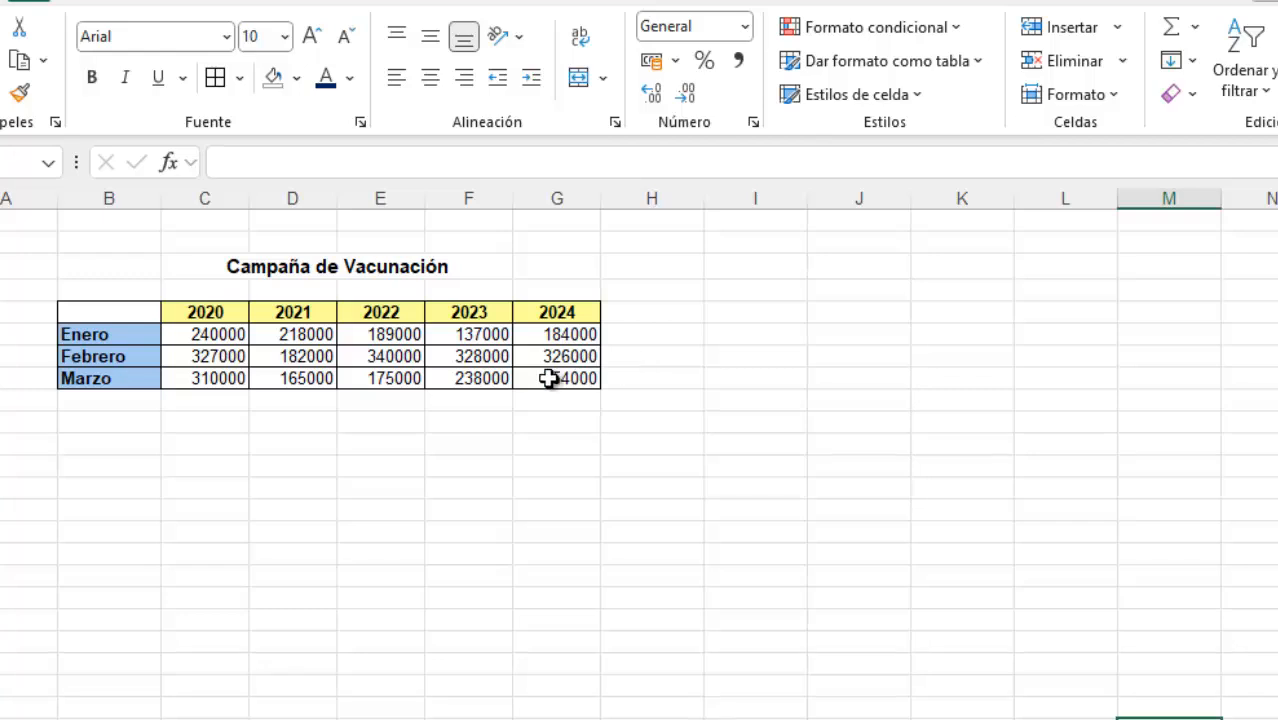
{"action": "left_click", "coordinate": [375, 358]}
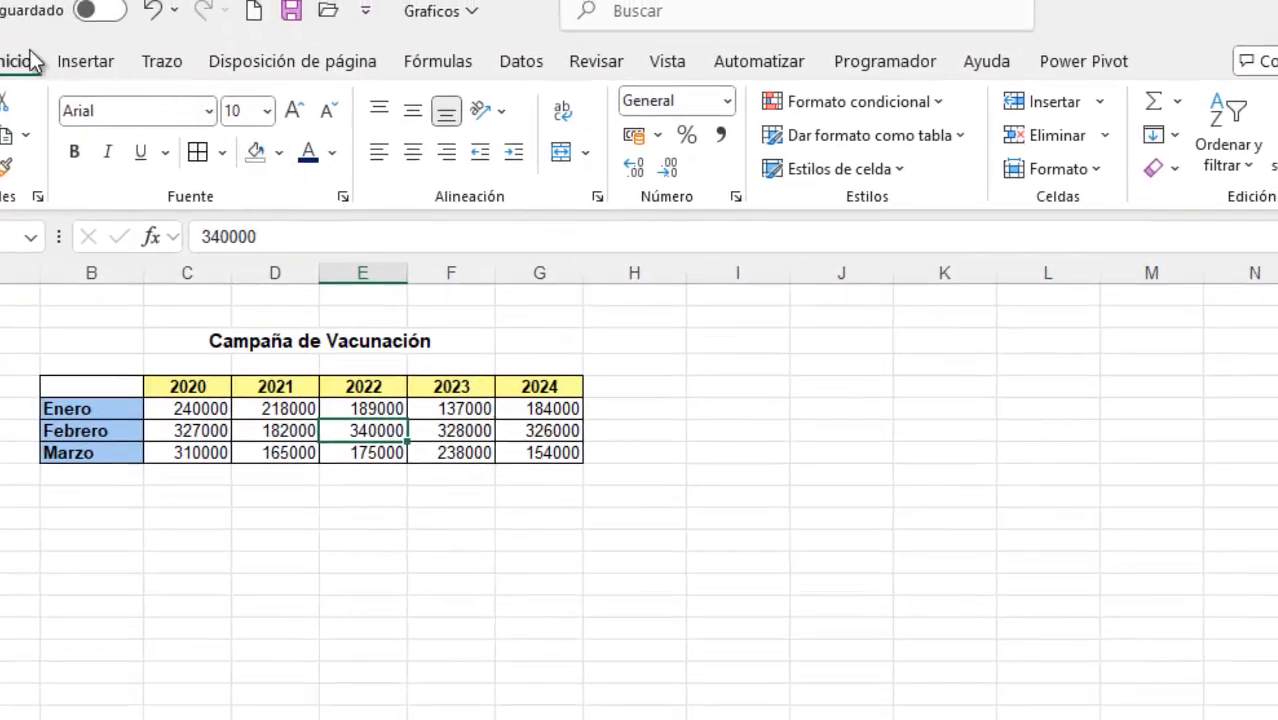
{"action": "left_click", "coordinate": [90, 62]}
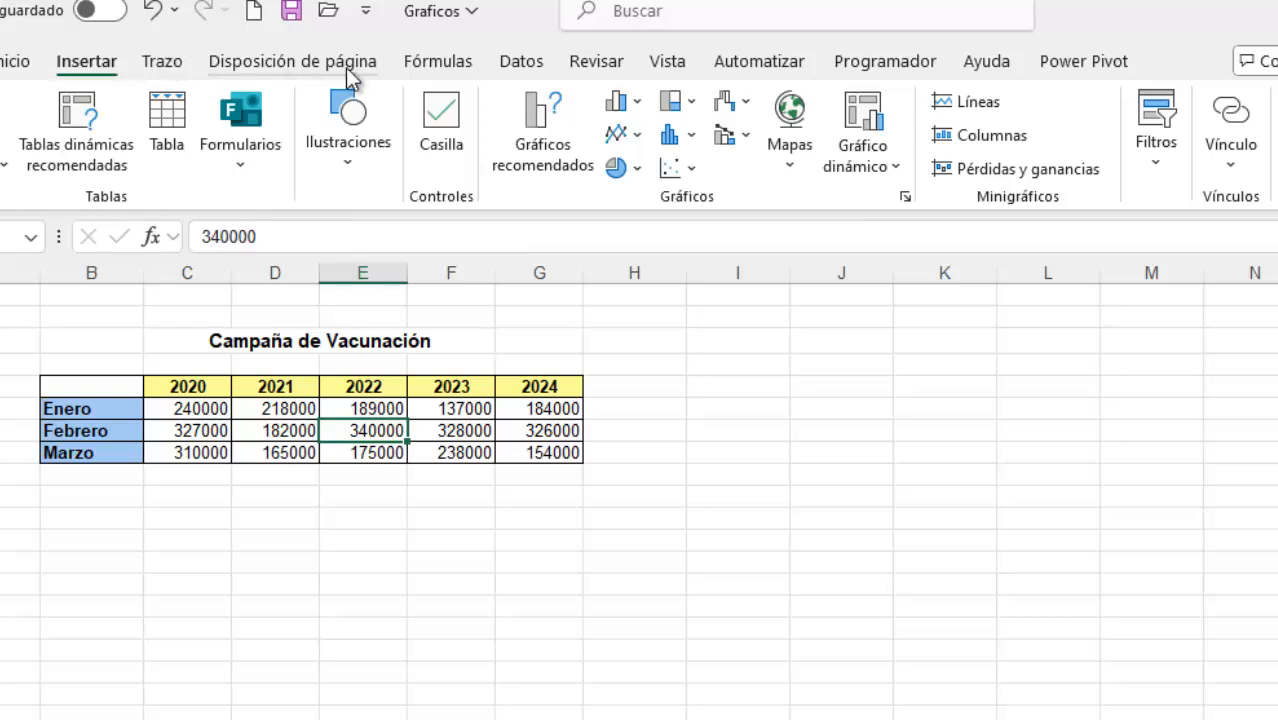
{"action": "left_click", "coordinate": [541, 140]}
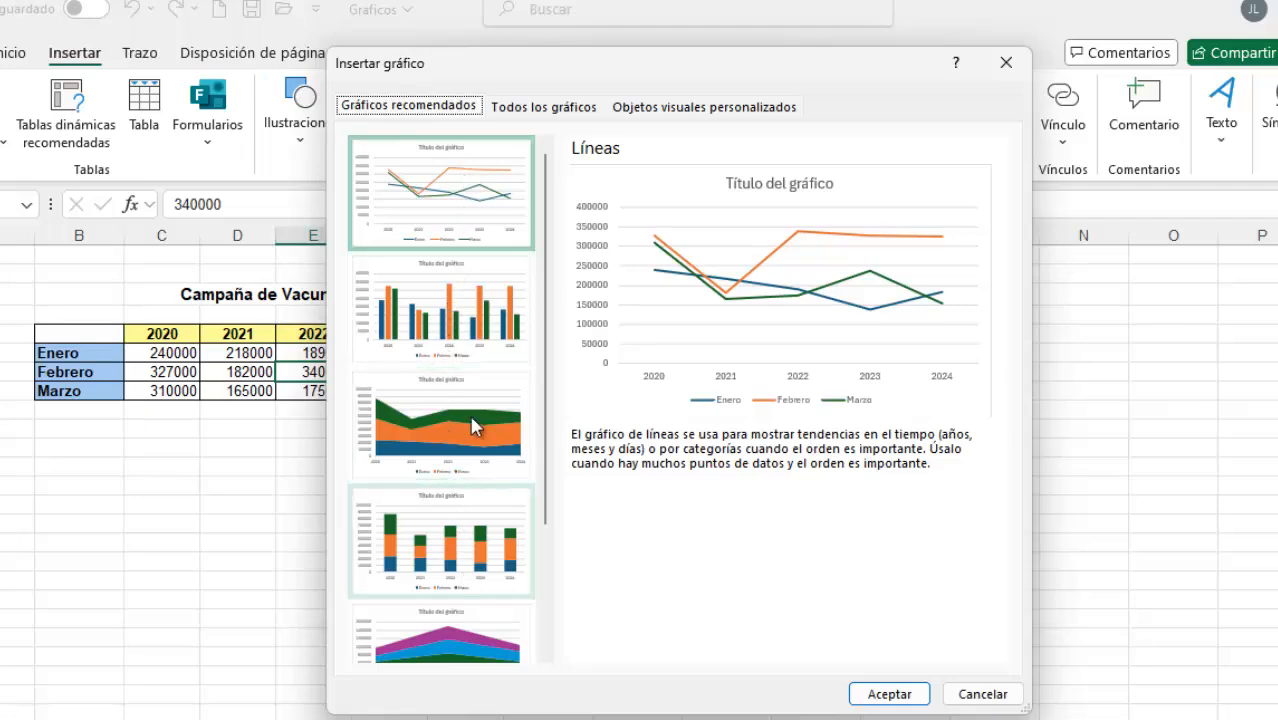
{"action": "left_click", "coordinate": [976, 693]}
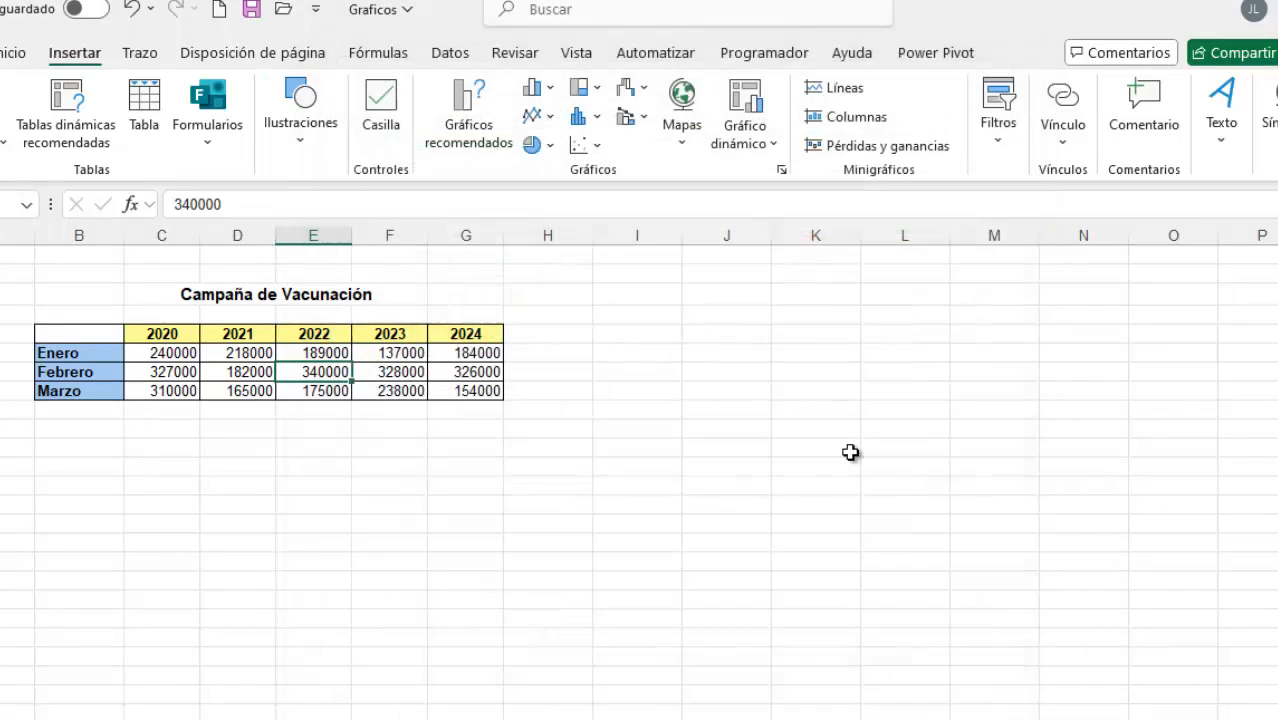
Insert a Columna agrupada 3D chart from the Campaña de Vacunación table and move it clear of the data
{"action": "left_click", "coordinate": [552, 90]}
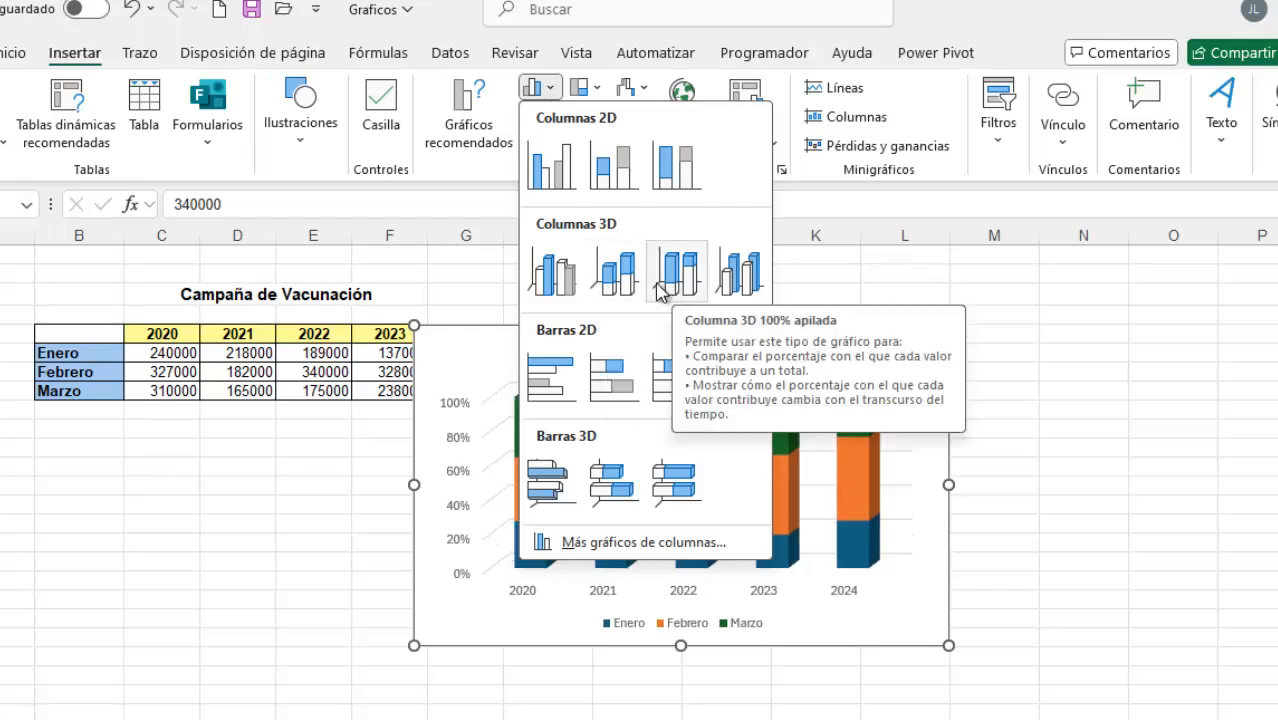
{"action": "left_click", "coordinate": [560, 272]}
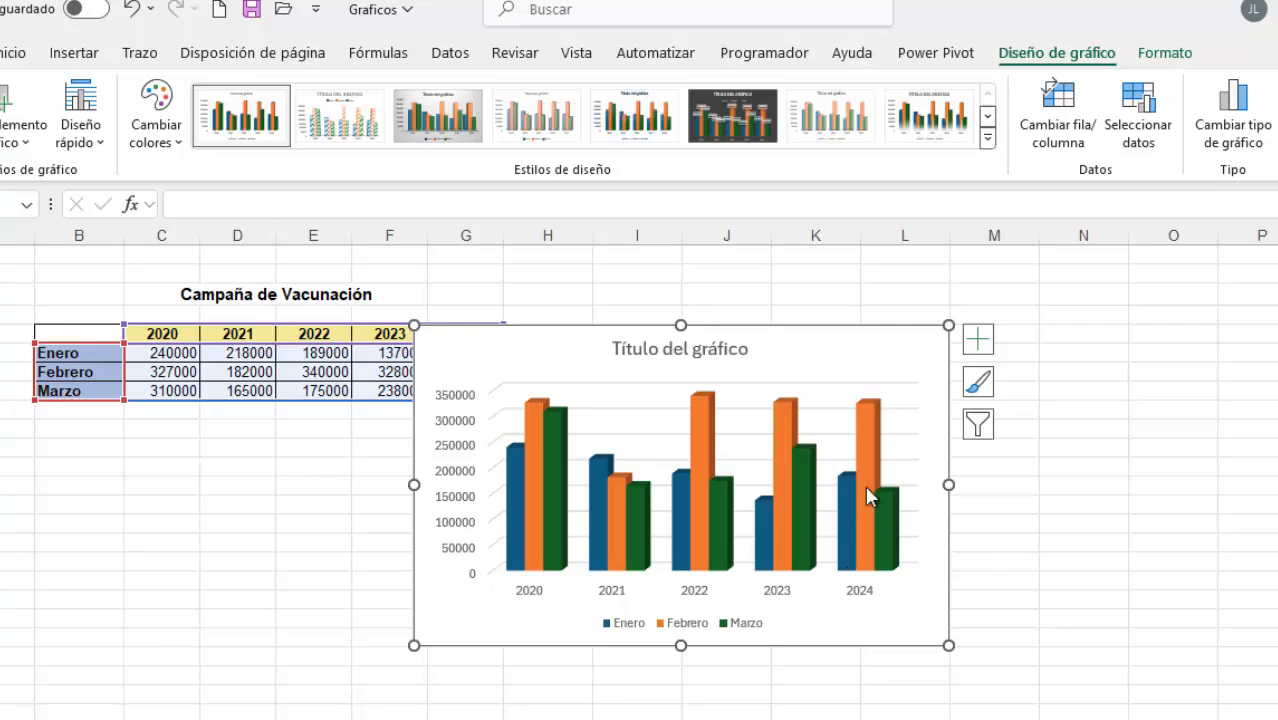
{"action": "left_click_drag", "start_coordinate": [852, 358], "coordinate": [968, 338]}
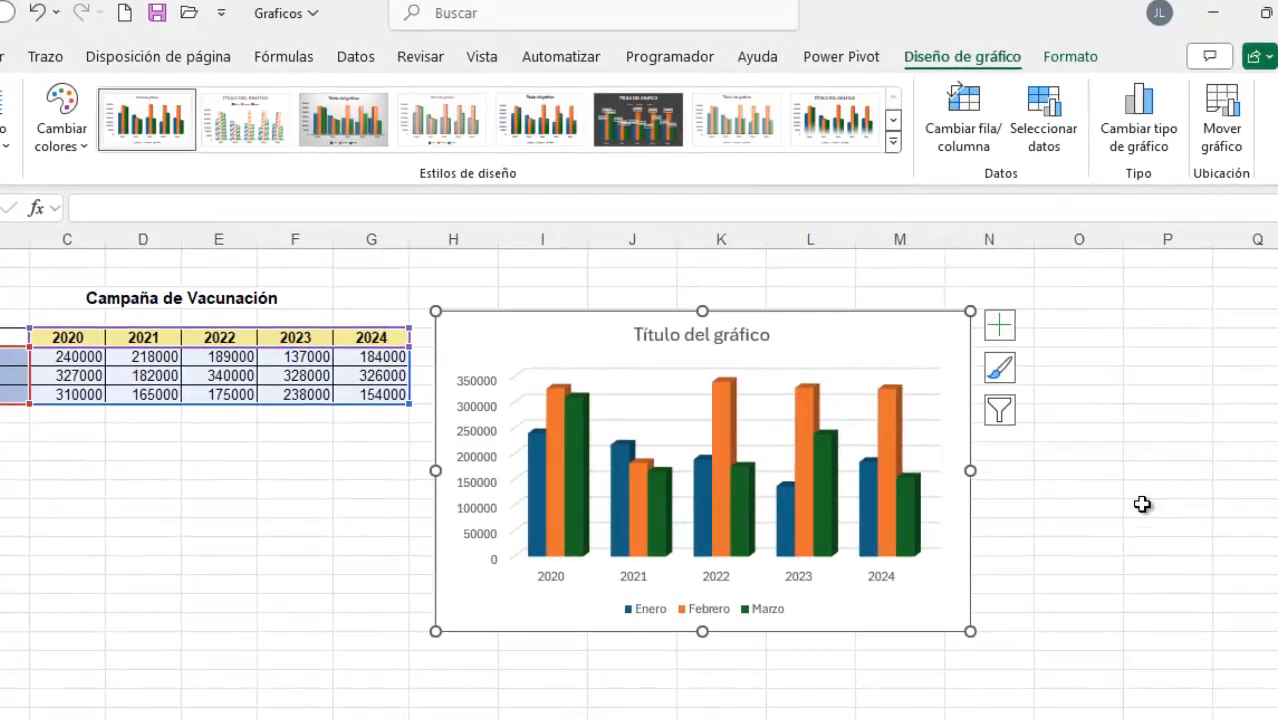
Turn the chart's axes off and on again, and remove and restore the chart title with Encima del gráfico
{"action": "left_click", "coordinate": [999, 325]}
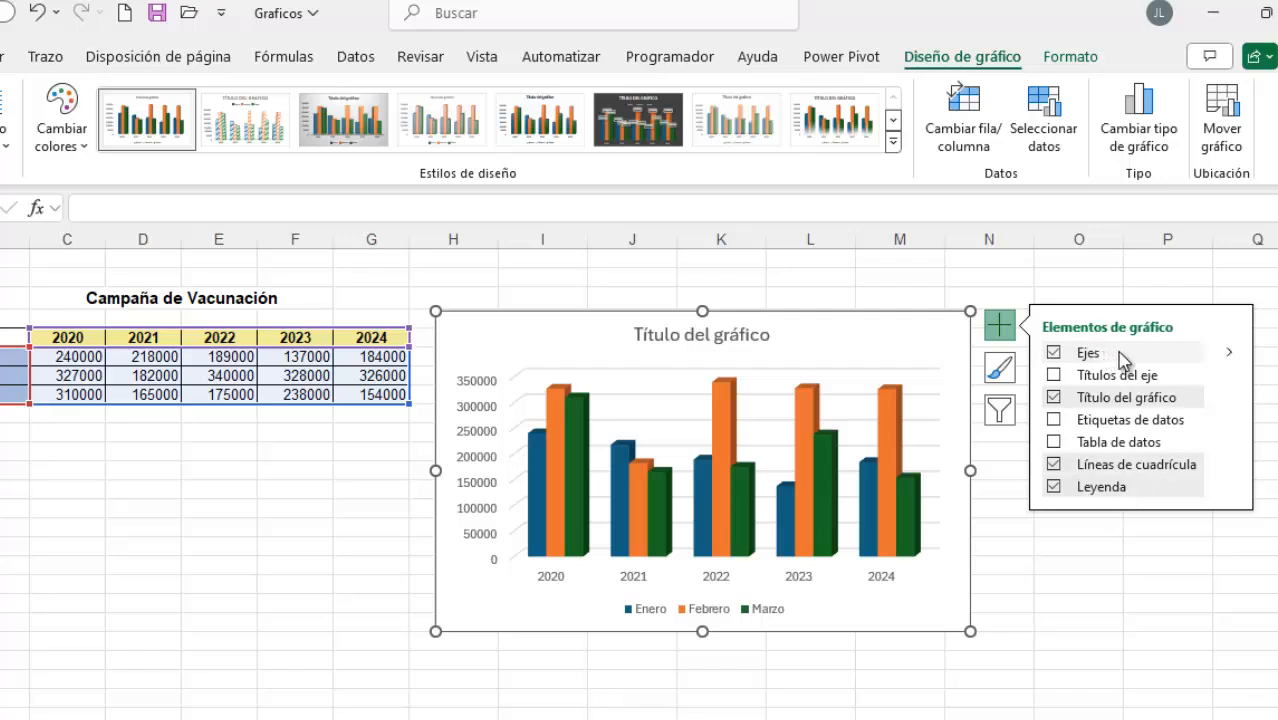
{"action": "left_click", "coordinate": [1120, 356]}
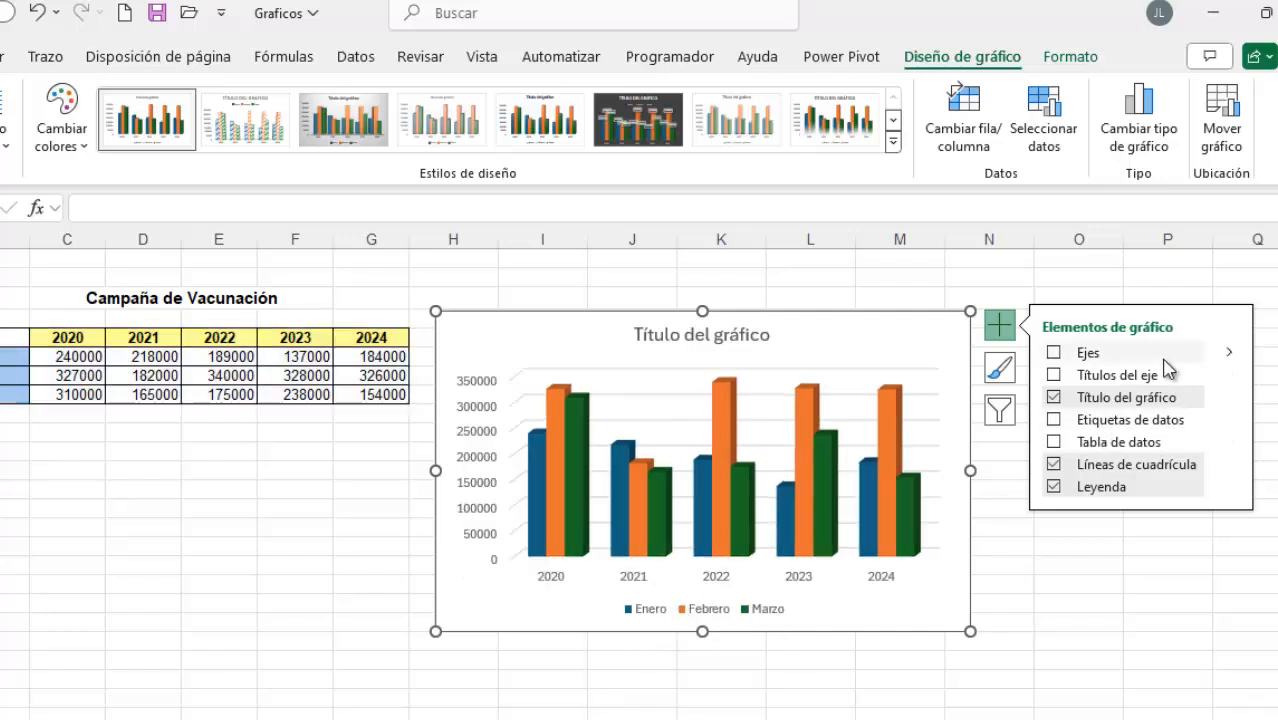
{"action": "left_click", "coordinate": [1196, 354]}
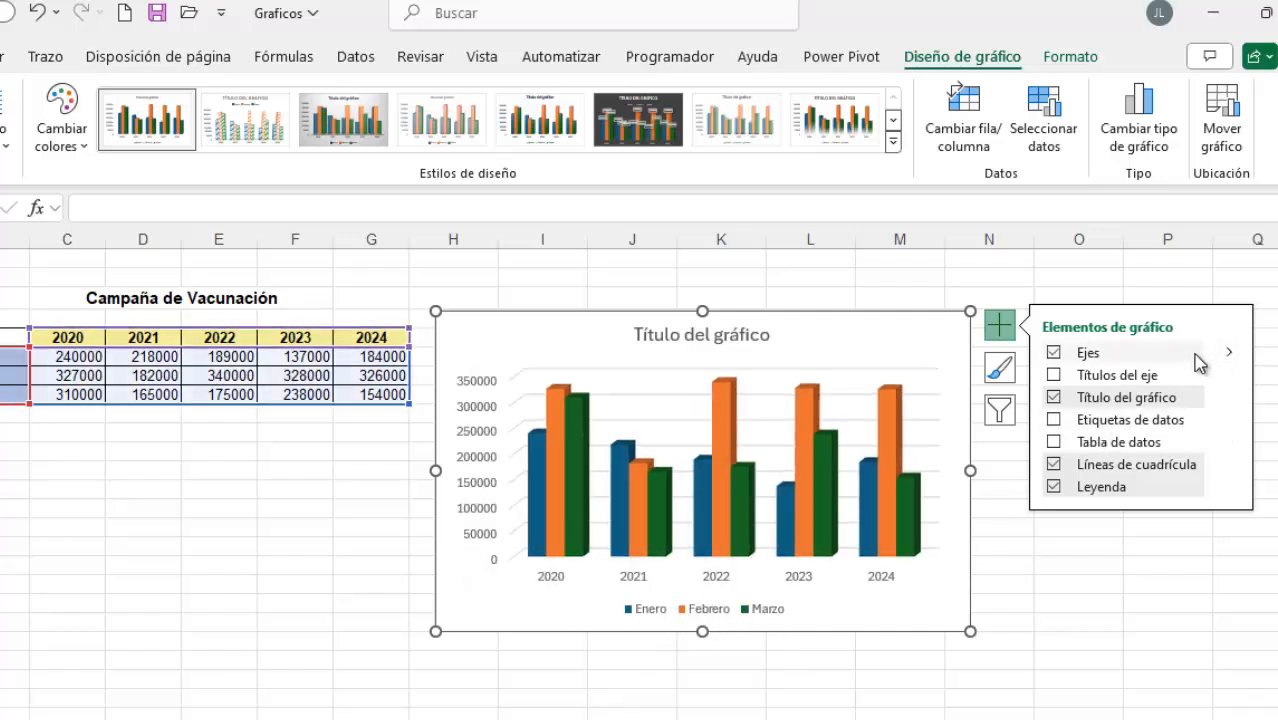
{"action": "left_click", "coordinate": [1124, 402]}
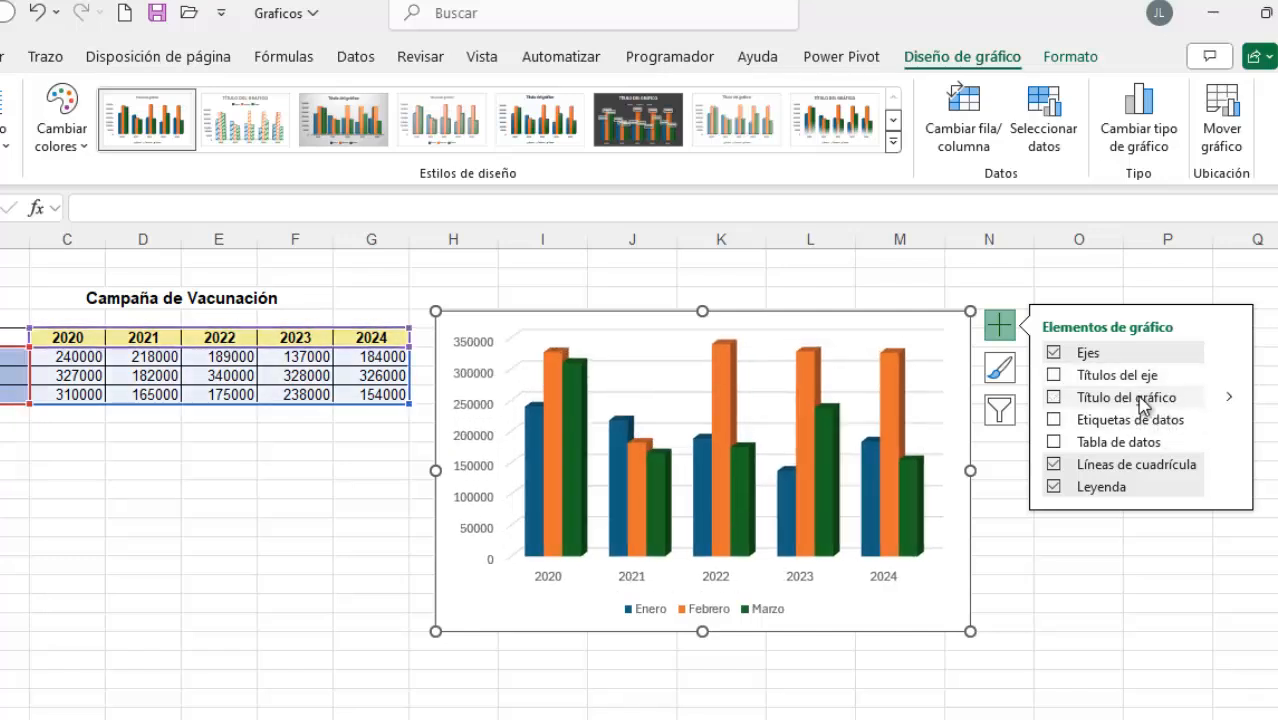
{"action": "left_click", "coordinate": [1226, 398]}
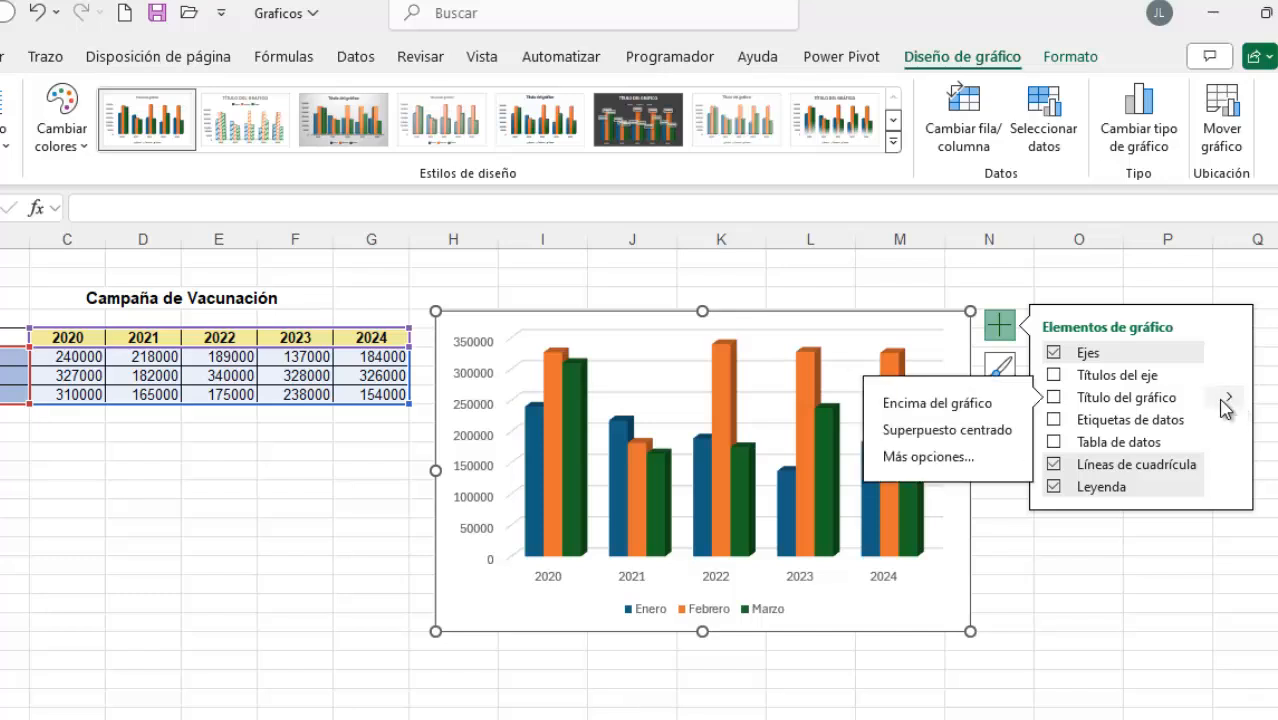
{"action": "left_click", "coordinate": [942, 408]}
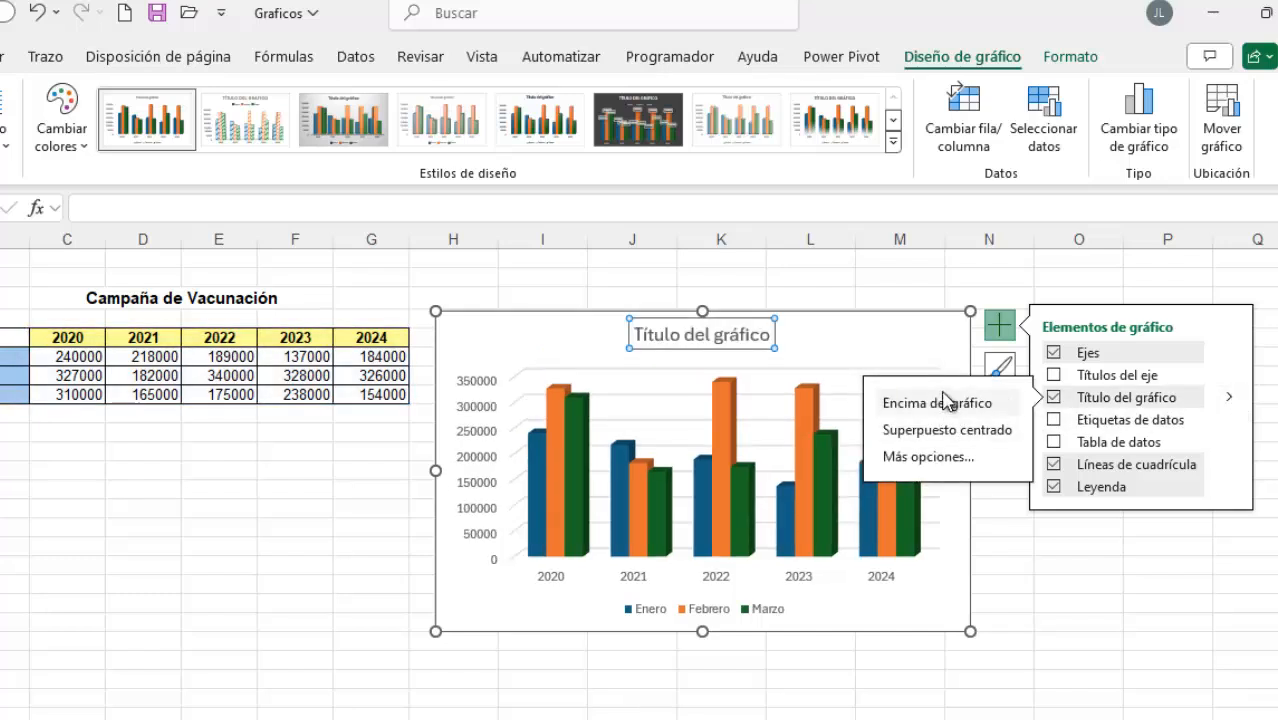
Replace the placeholder chart title with "Campaña de Vacunacion"
{"action": "left_click", "coordinate": [768, 335]}
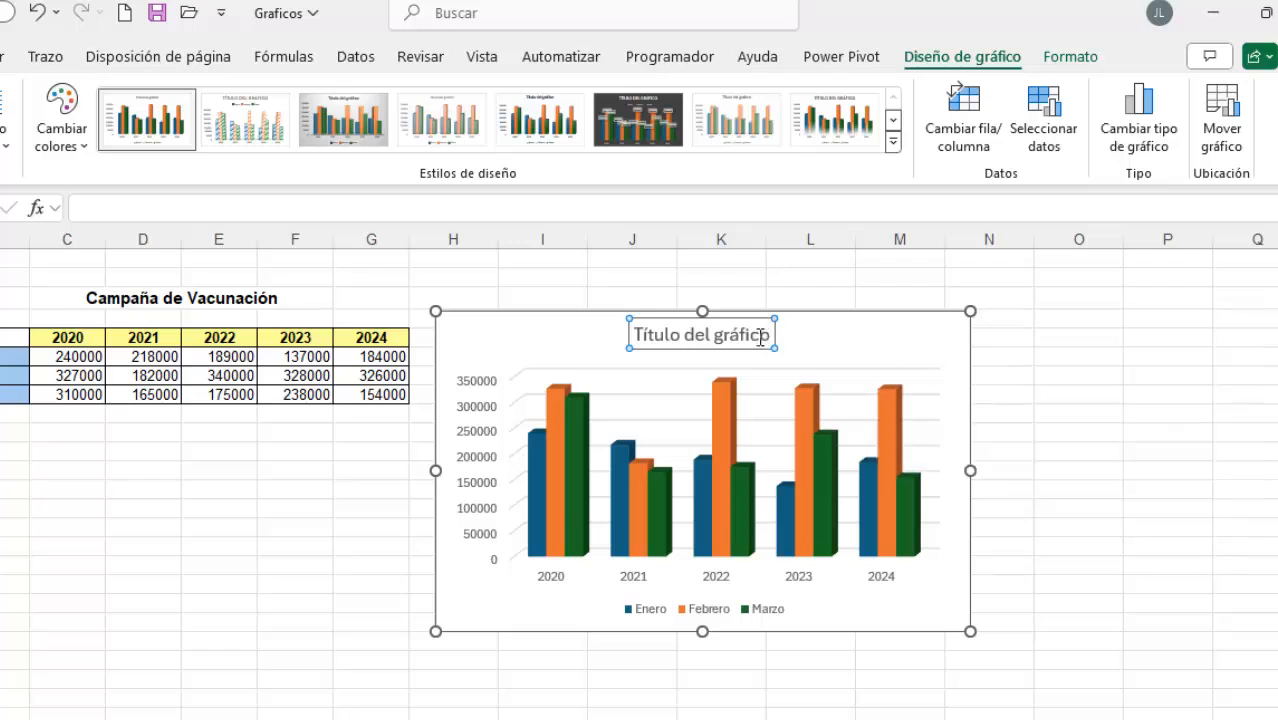
{"action": "left_click_drag", "start_coordinate": [770, 334], "coordinate": [638, 335]}
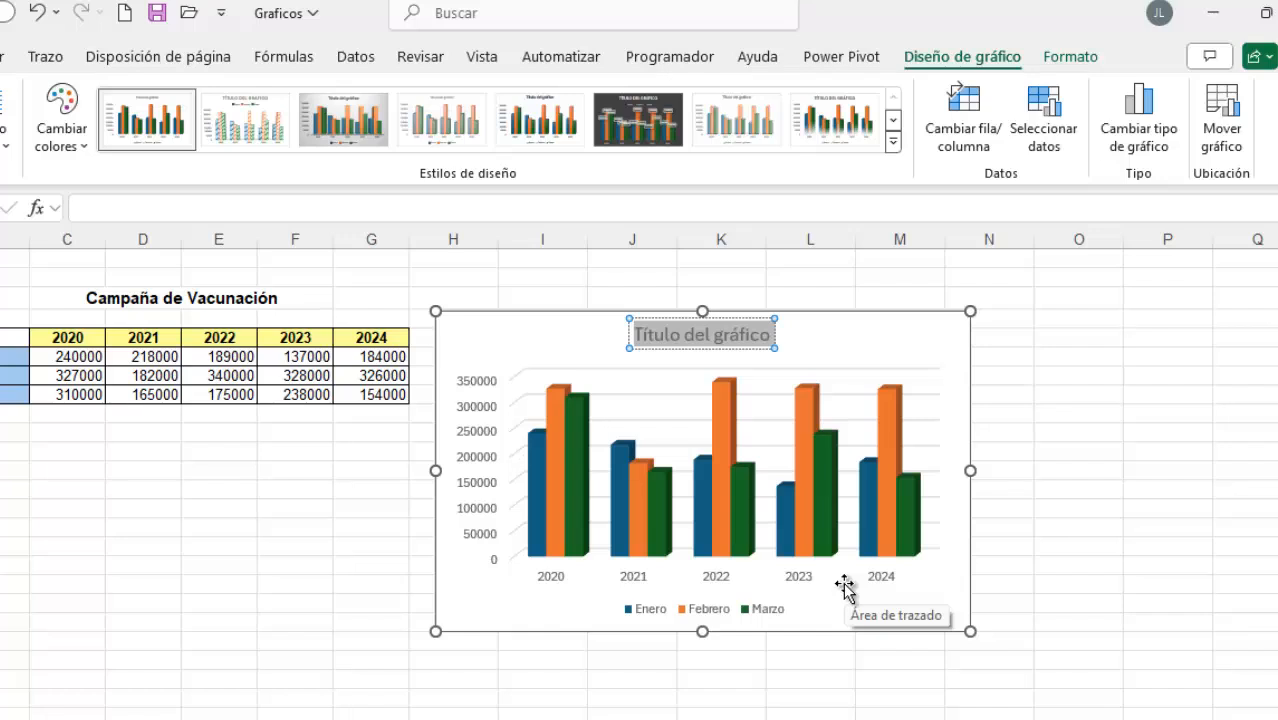
{"action": "type", "text": "C"}
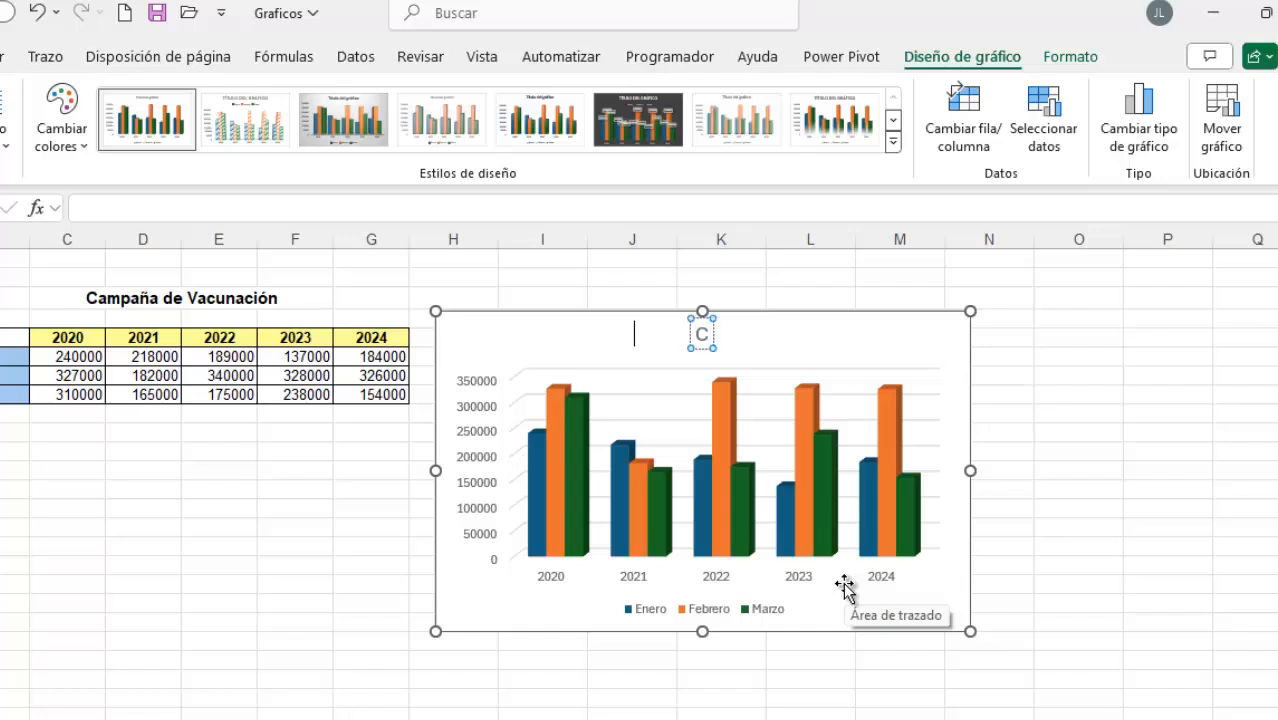
{"action": "type", "text": "am"}
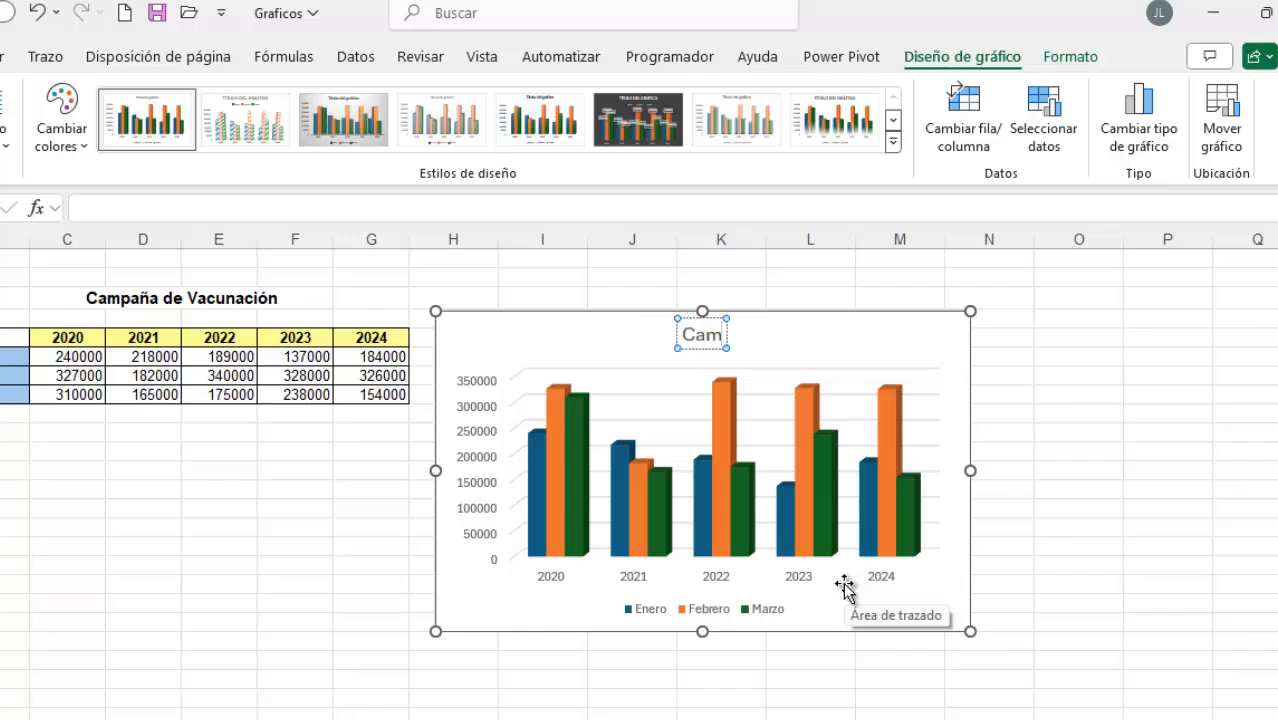
{"action": "type", "text": "paña de"}
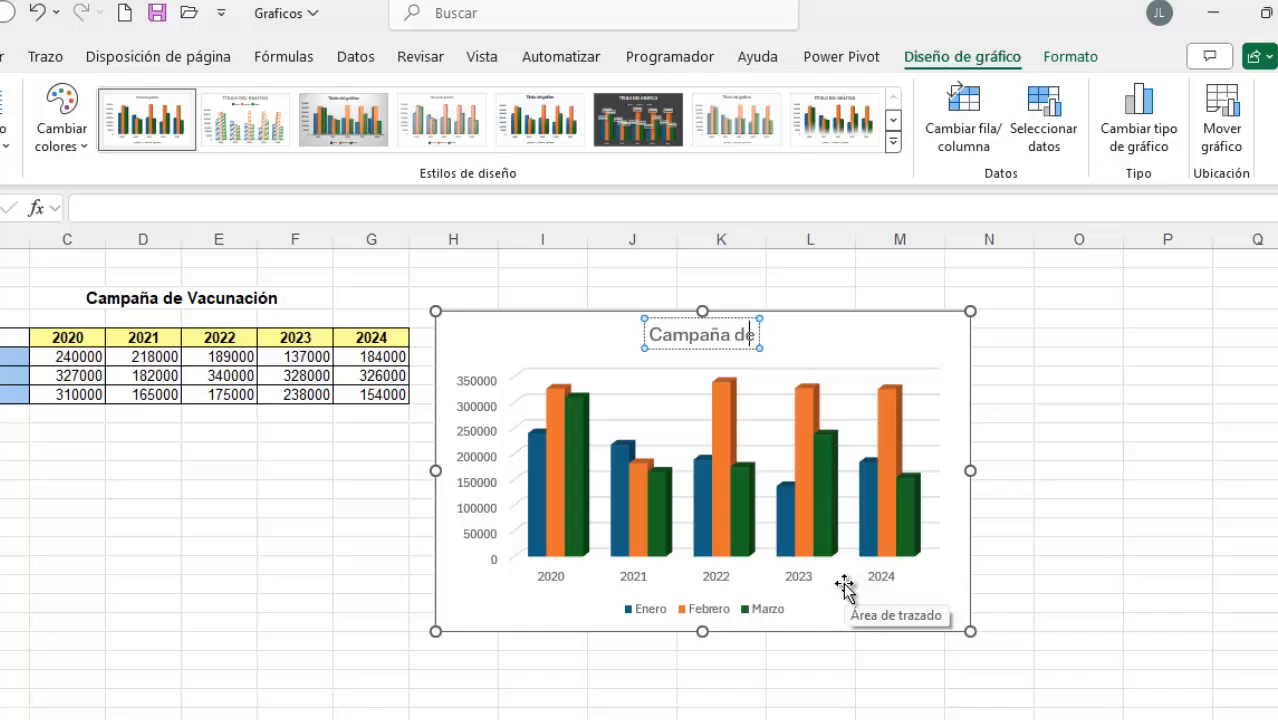
{"action": "type", "text": " Vacu"}
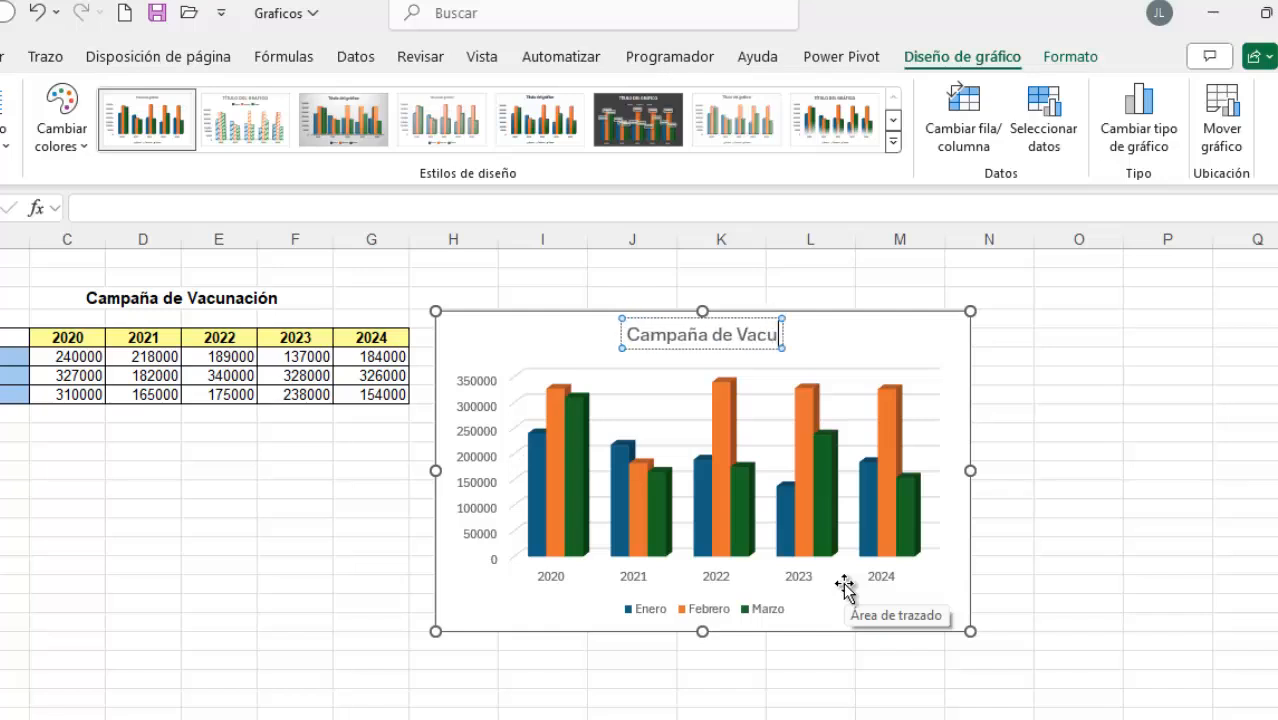
{"action": "type", "text": "nacion"}
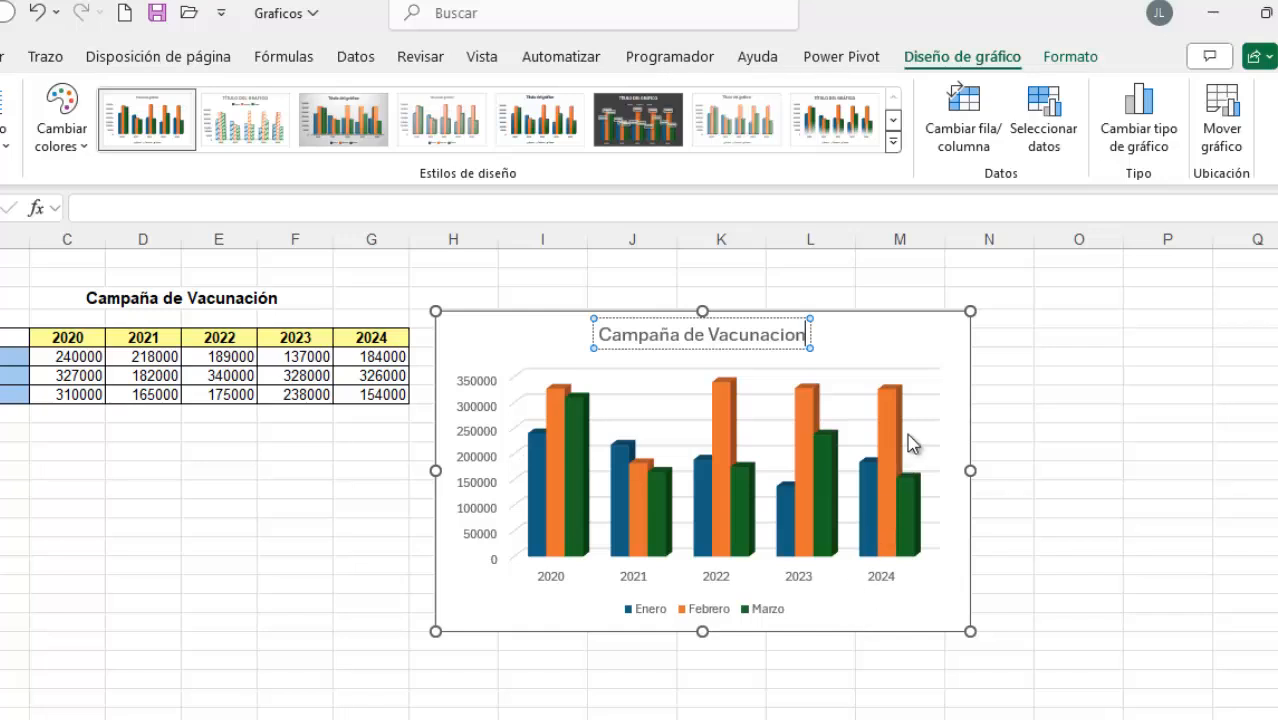
{"action": "left_click", "coordinate": [947, 335]}
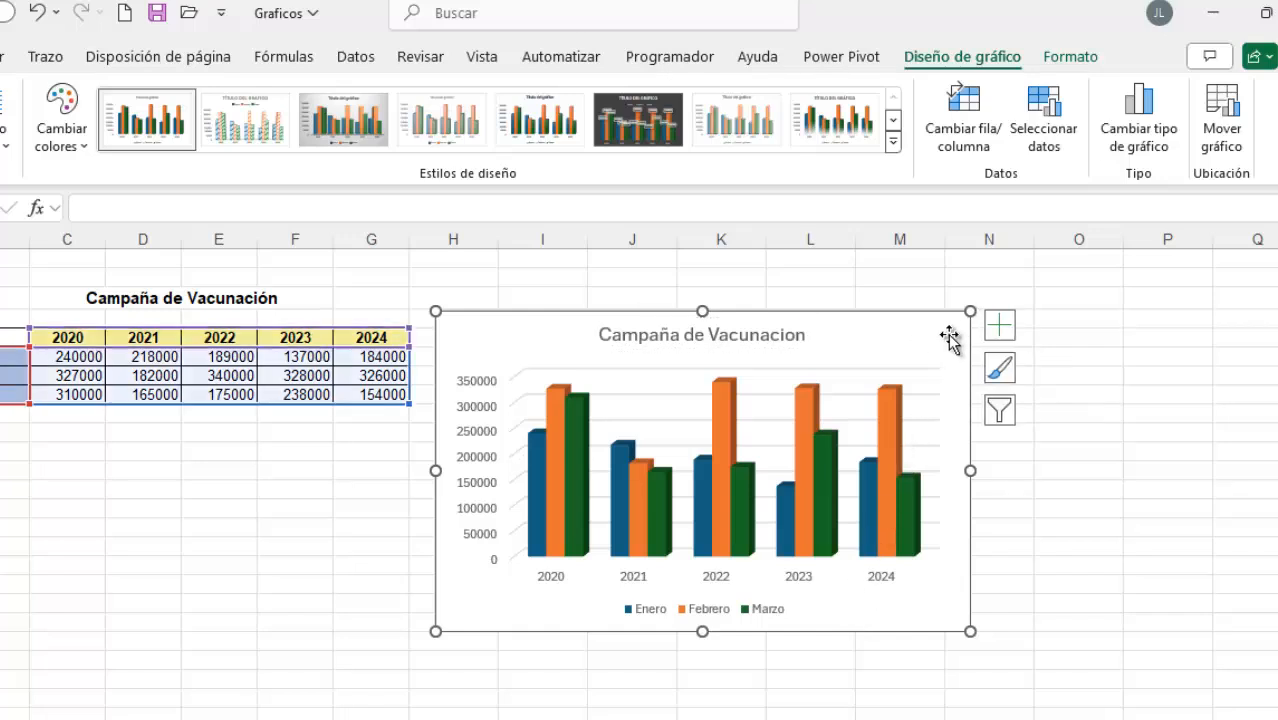
Add data labels to the column chart and deselect it
{"action": "left_click", "coordinate": [1001, 327]}
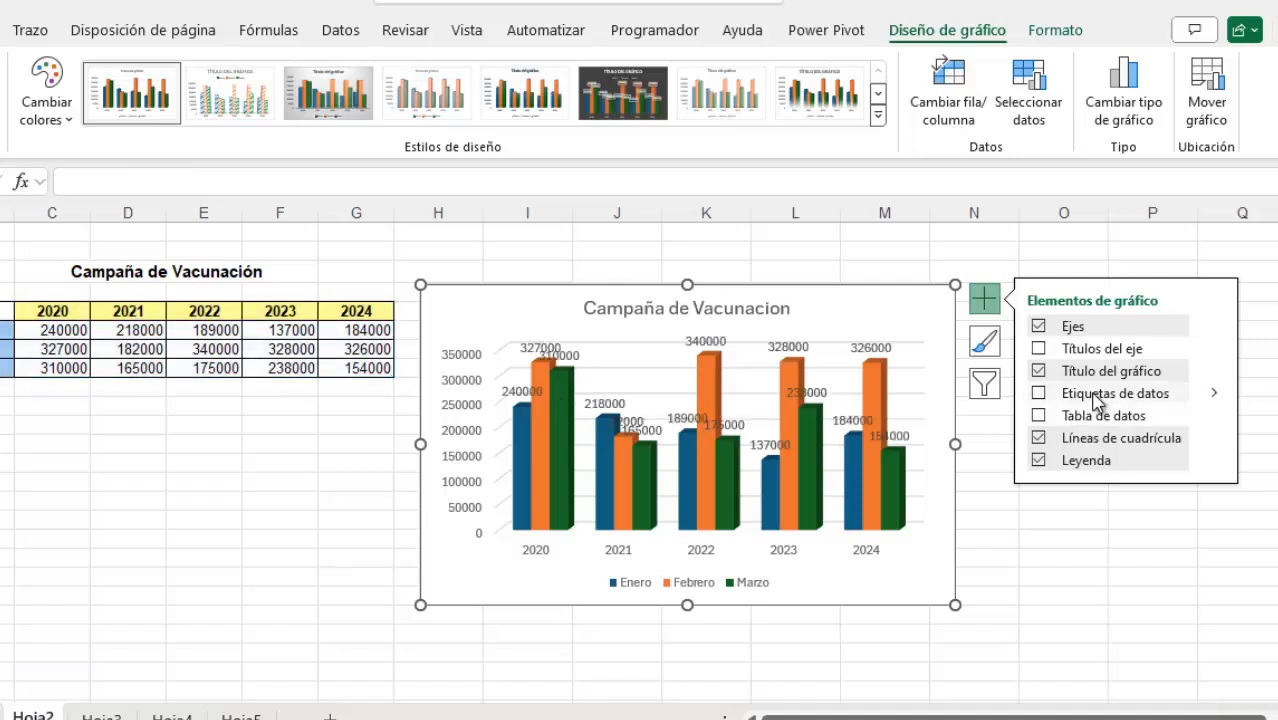
{"action": "left_click", "coordinate": [1097, 402]}
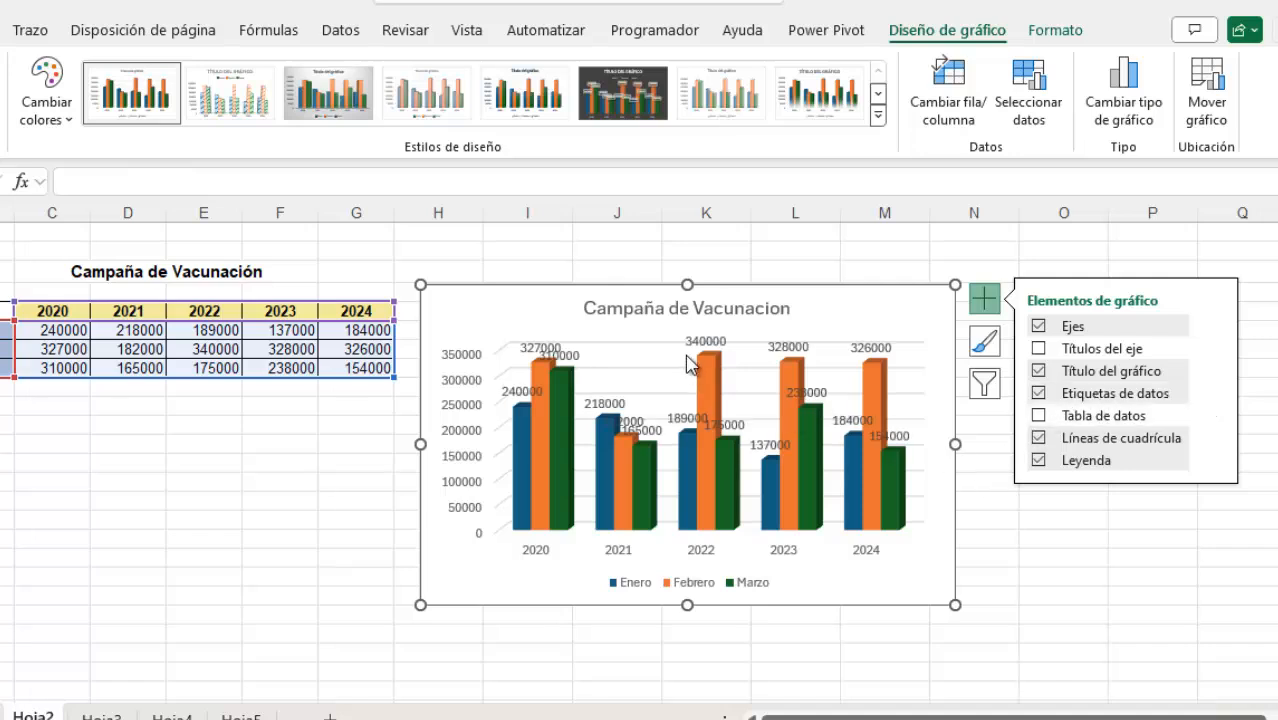
{"action": "left_click", "coordinate": [1140, 615]}
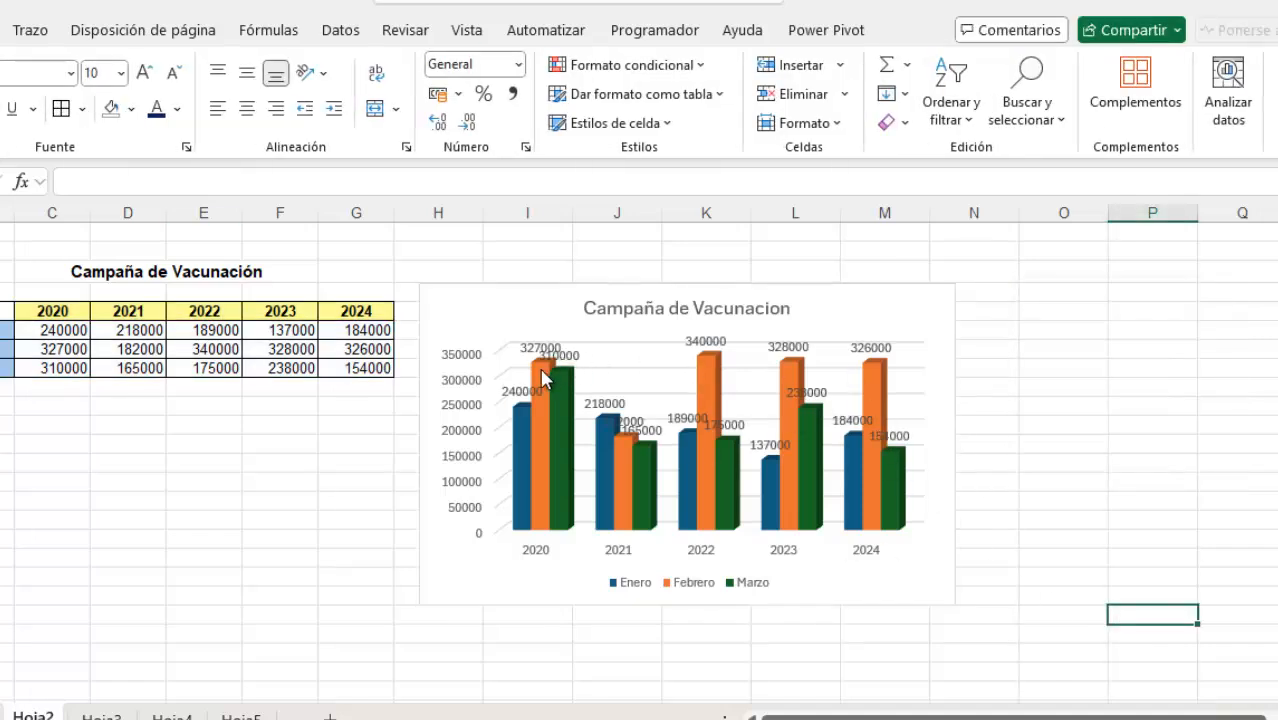
Remove the data labels from the column chart, keeping its gridlines and legend
{"action": "left_click", "coordinate": [948, 305]}
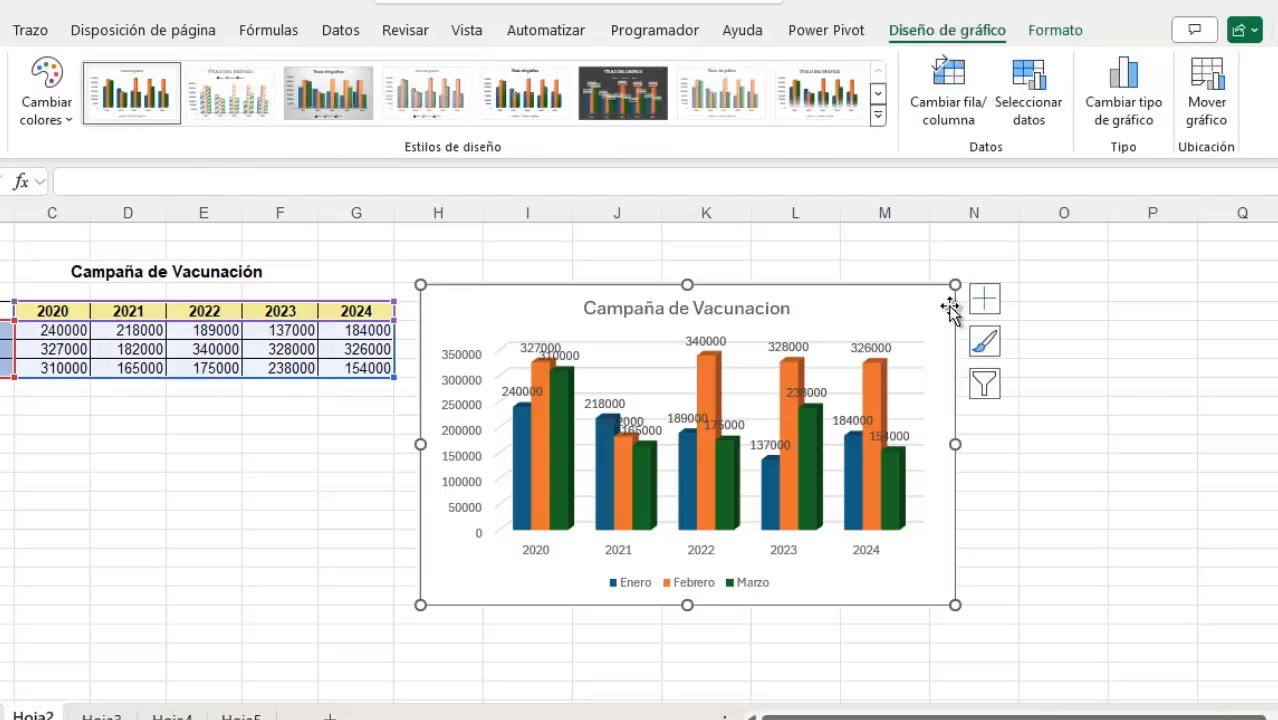
{"action": "left_click", "coordinate": [984, 309]}
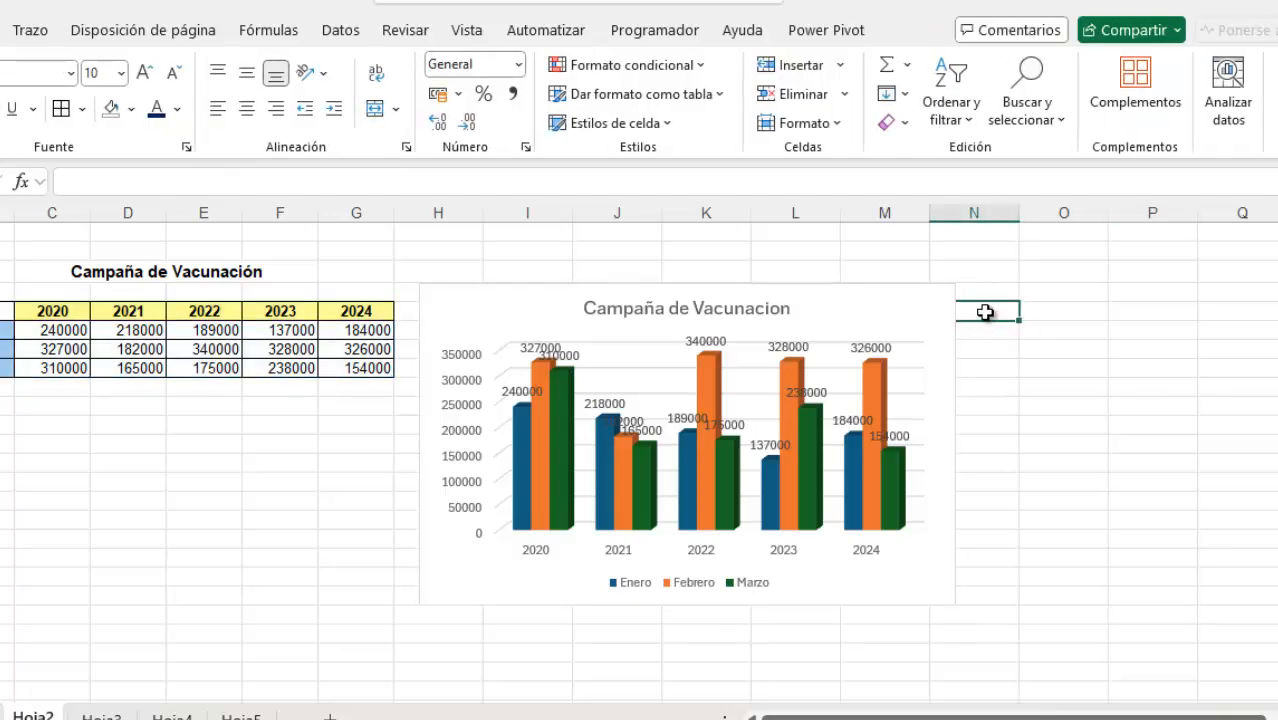
{"action": "left_click", "coordinate": [953, 313]}
{"action": "left_click", "coordinate": [984, 298]}
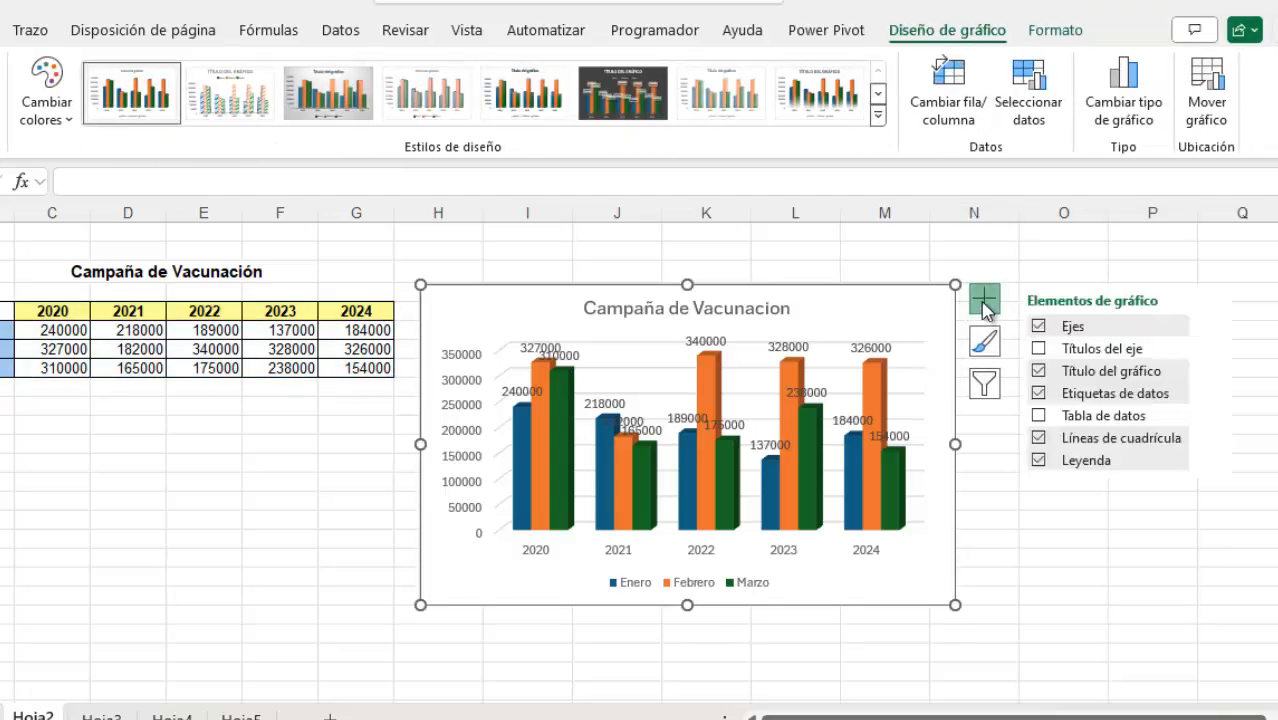
{"action": "left_click", "coordinate": [1096, 400]}
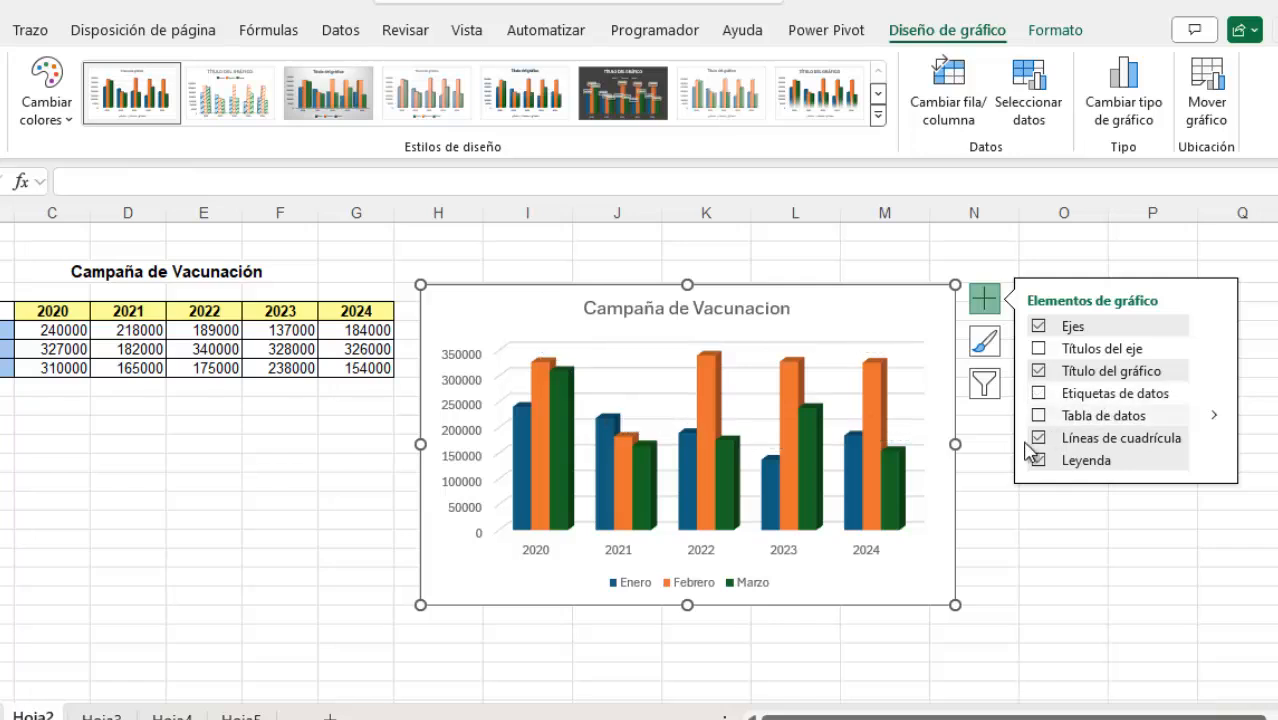
{"action": "left_click", "coordinate": [1037, 432]}
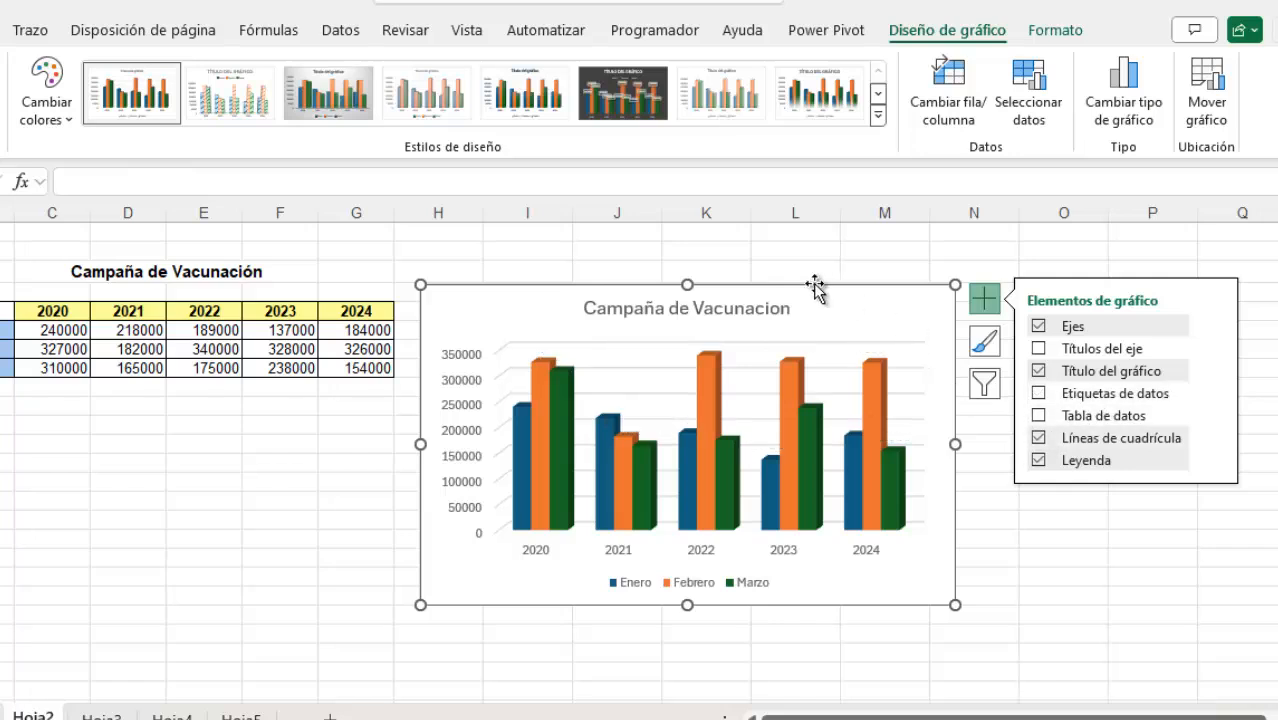
{"action": "left_click", "coordinate": [1045, 550]}
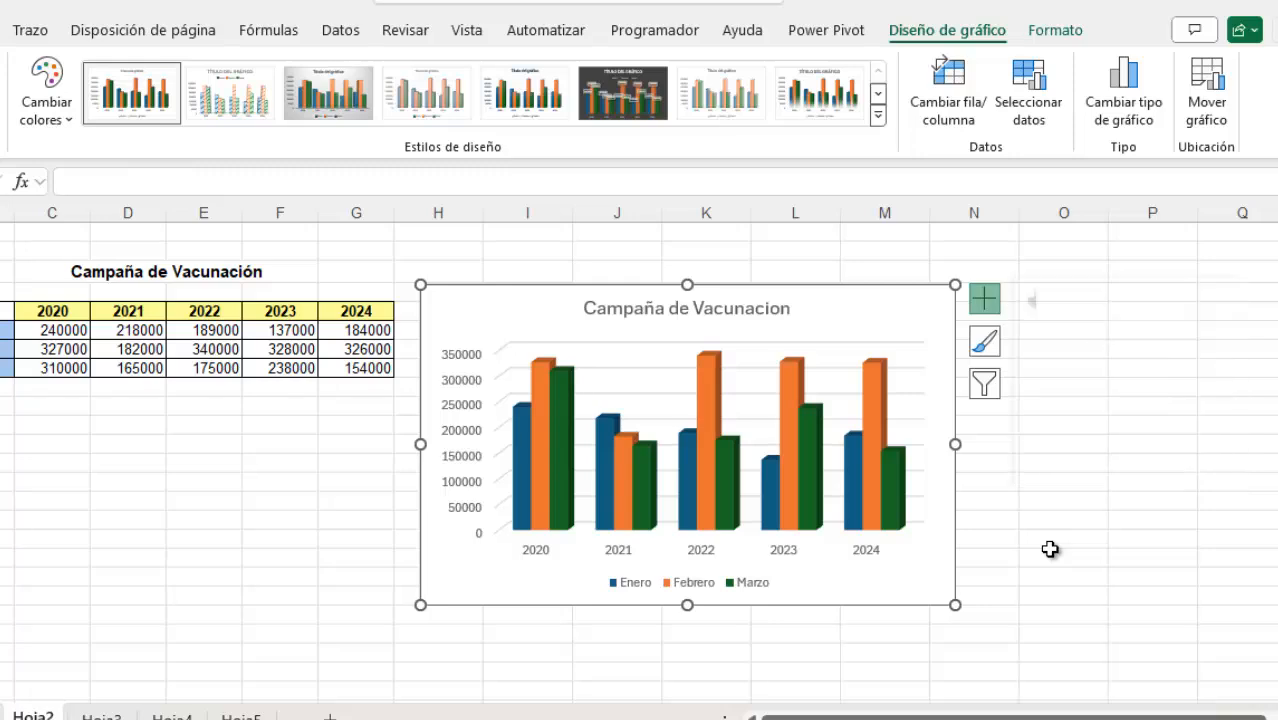
Browse the chart styles and apply the third one, with a grey gradient background and translucent columns, then deselect the chart
{"action": "left_click", "coordinate": [940, 326]}
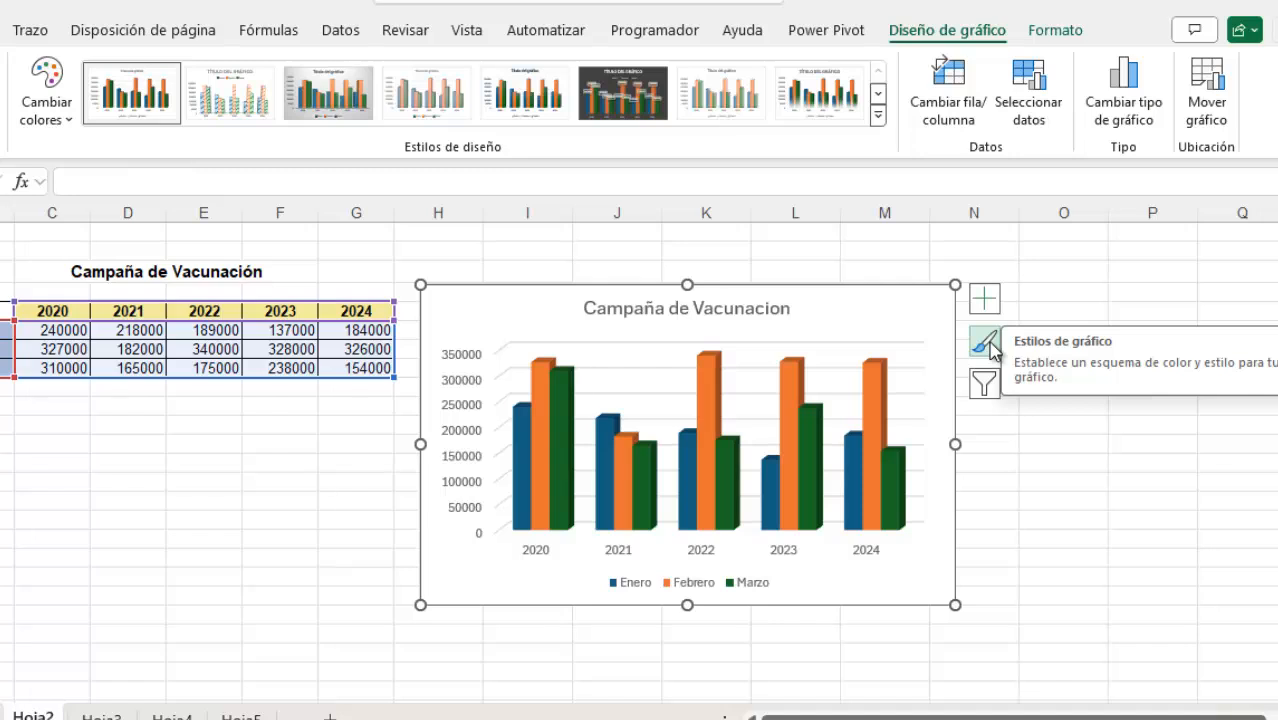
{"action": "left_click", "coordinate": [987, 344]}
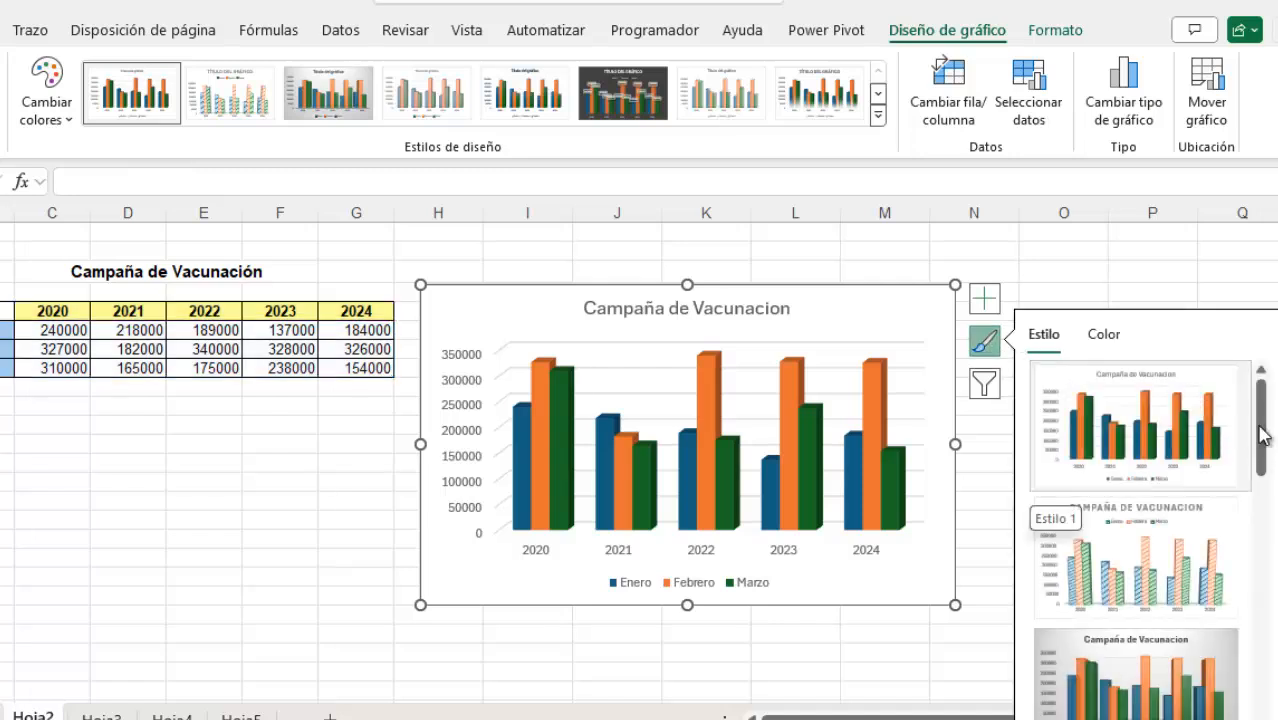
{"action": "left_click_drag", "start_coordinate": [1264, 426], "coordinate": [1268, 481]}
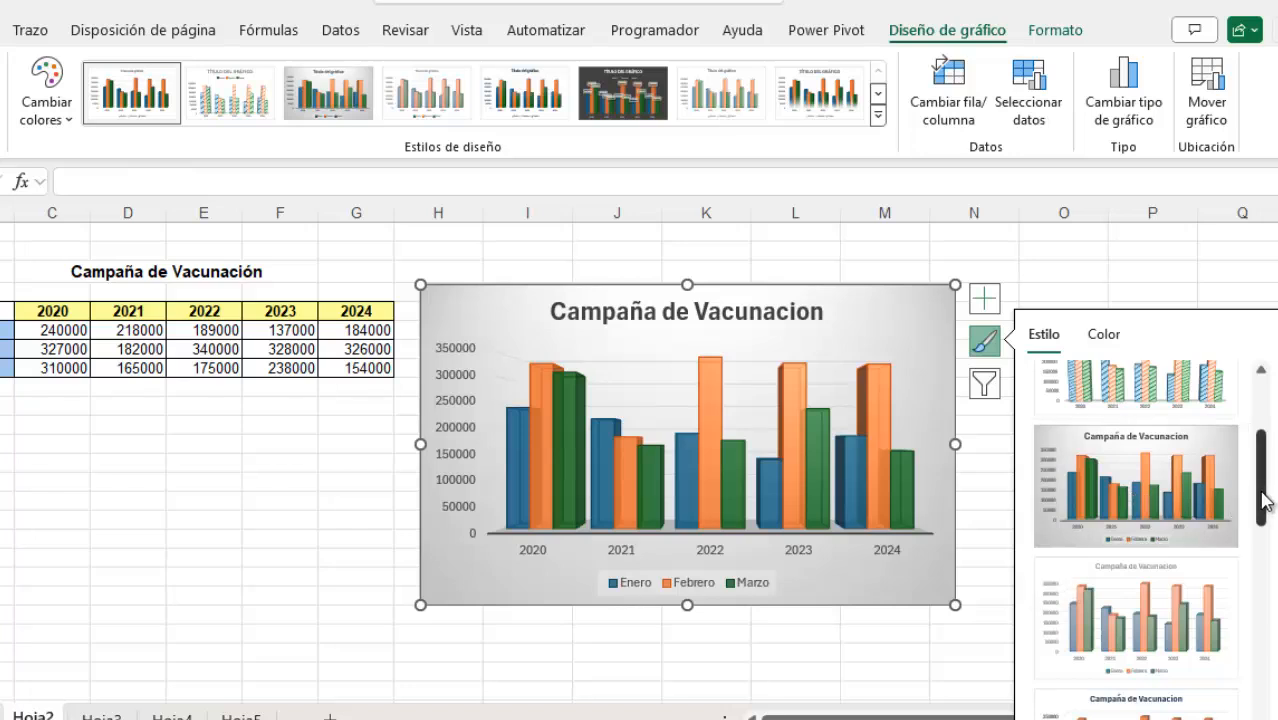
{"action": "left_click_drag", "start_coordinate": [1262, 478], "coordinate": [1260, 680]}
{"action": "left_click", "coordinate": [1107, 533]}
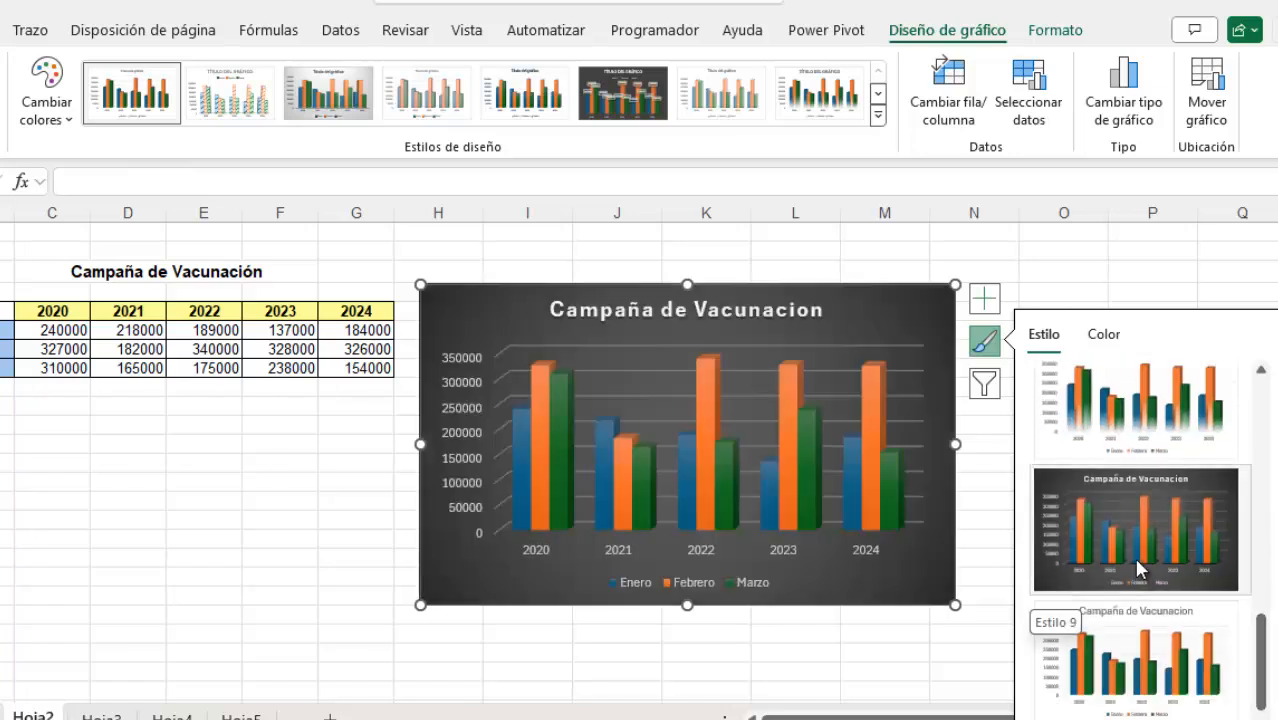
{"action": "left_click_drag", "start_coordinate": [1262, 650], "coordinate": [1263, 690]}
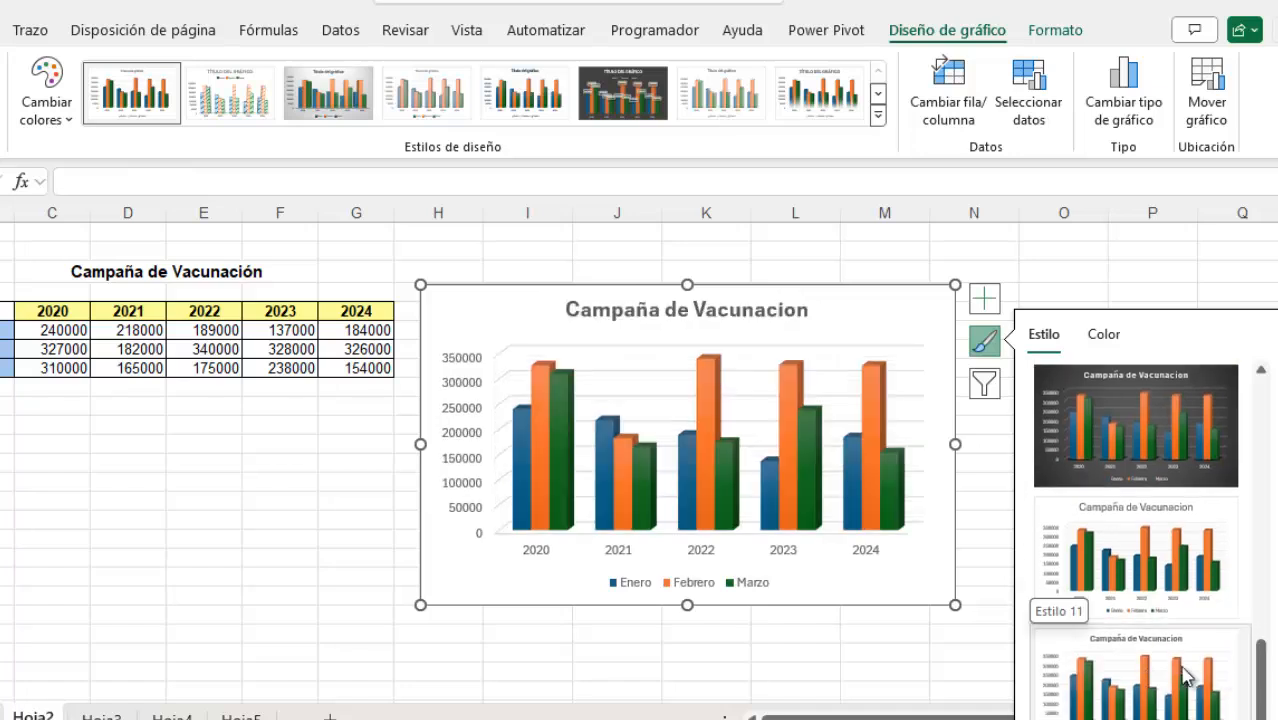
{"action": "left_click_drag", "start_coordinate": [1266, 640], "coordinate": [1274, 468]}
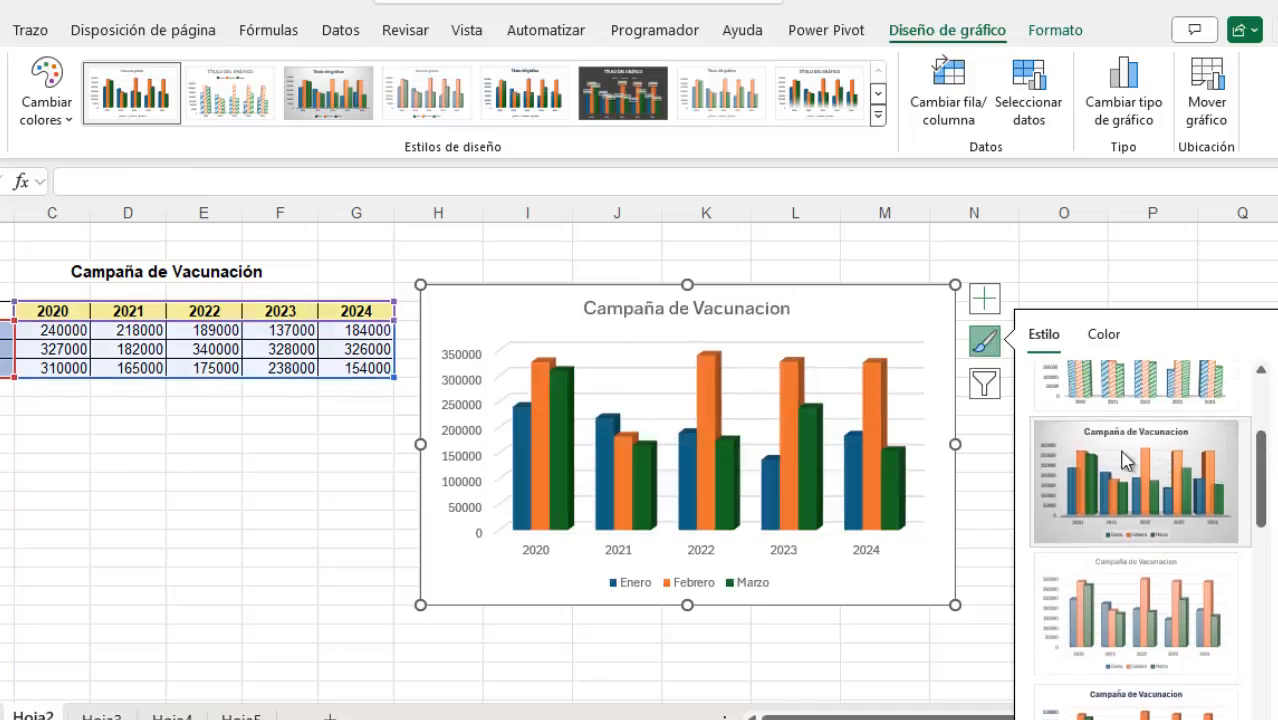
{"action": "left_click", "coordinate": [1125, 458]}
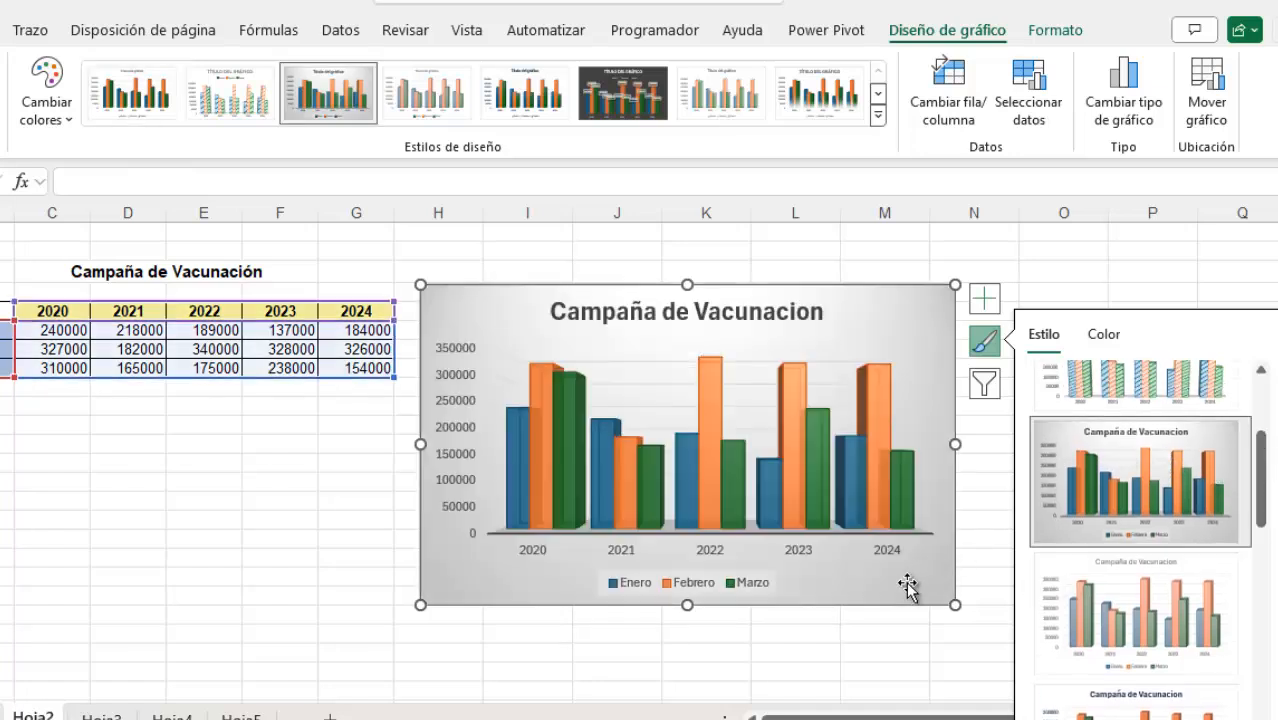
{"action": "left_click", "coordinate": [848, 671]}
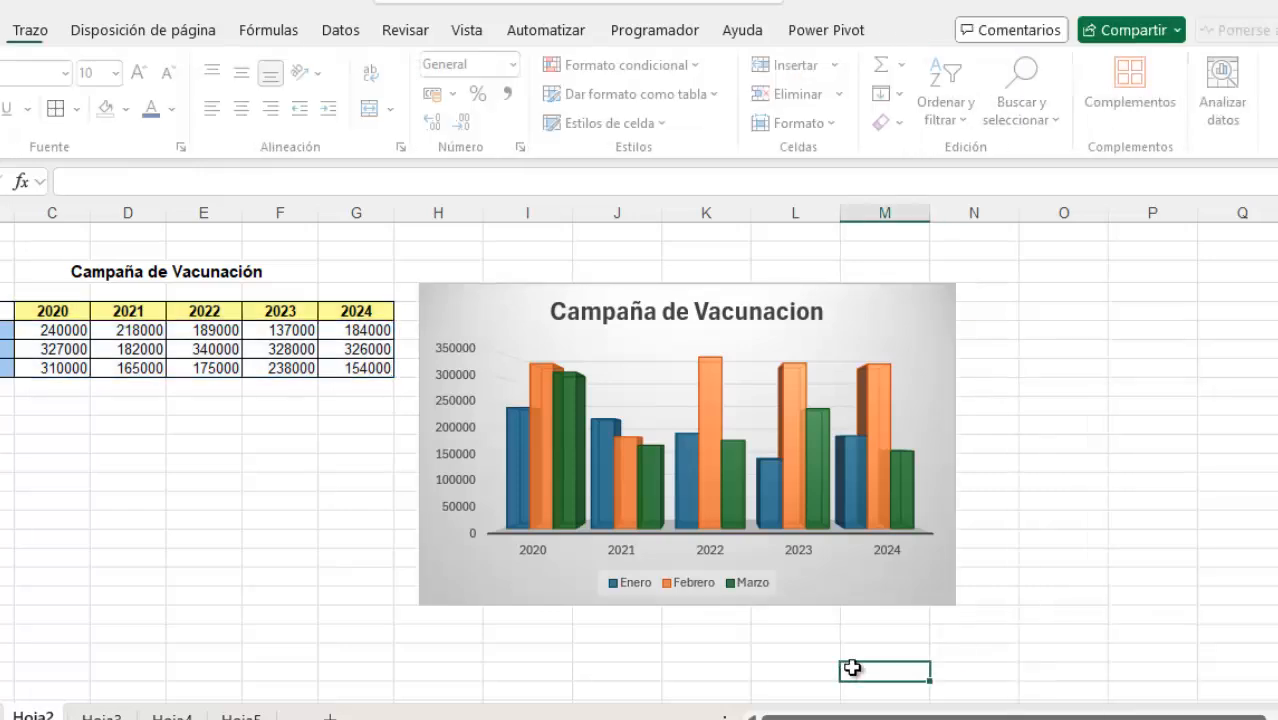
Filter the Campaña de Vacunacion column chart to hide the 2020 and 2021 categories
{"action": "left_click", "coordinate": [937, 296]}
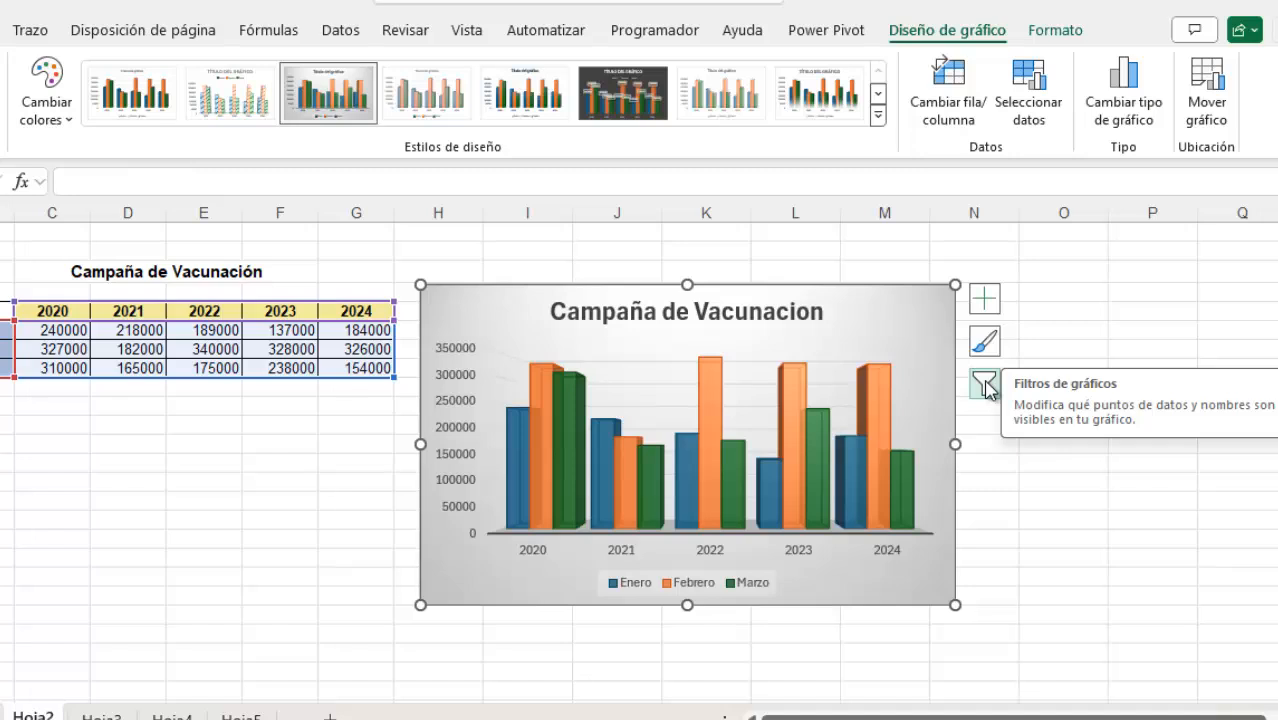
{"action": "left_click", "coordinate": [985, 384]}
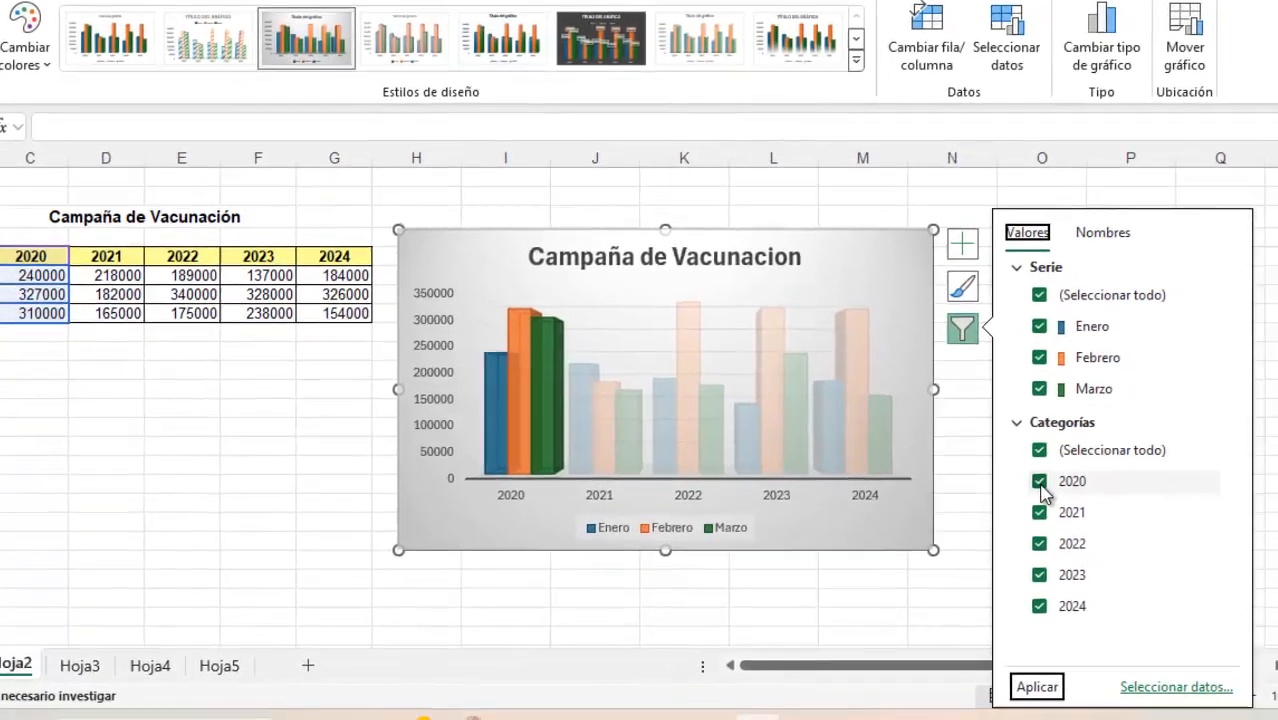
{"action": "left_click", "coordinate": [1051, 510]}
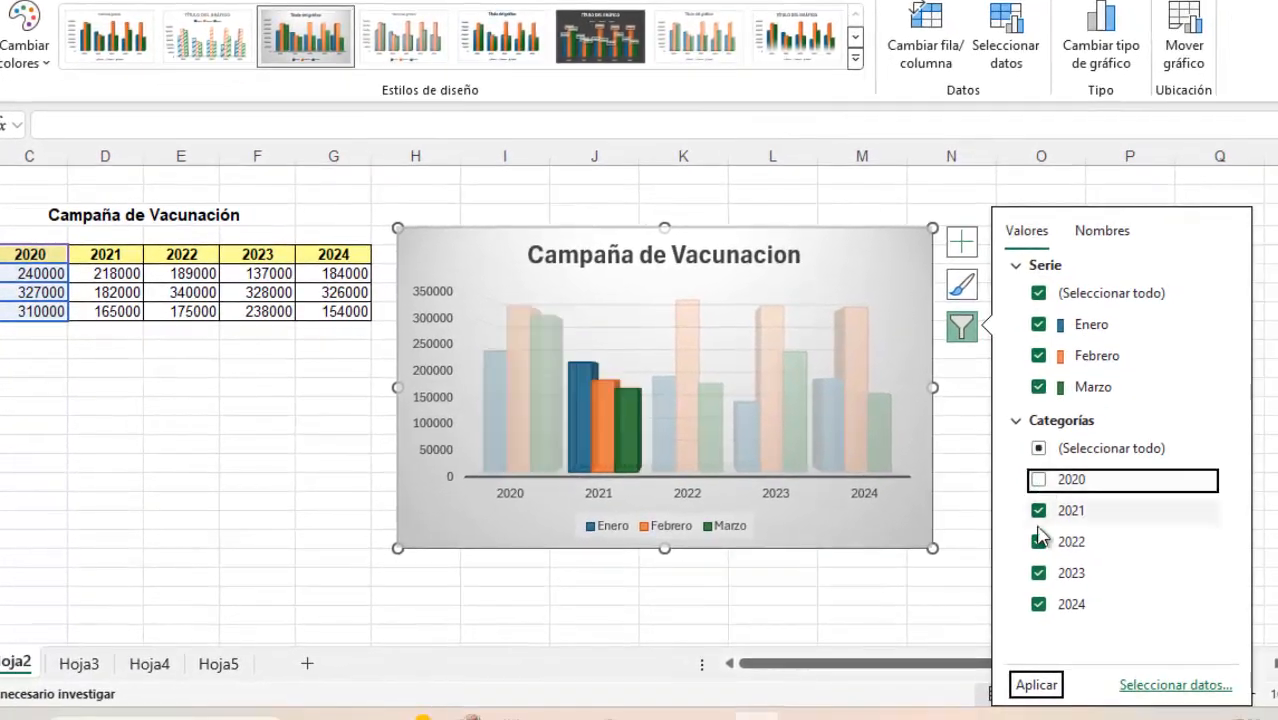
{"action": "left_click", "coordinate": [1040, 511]}
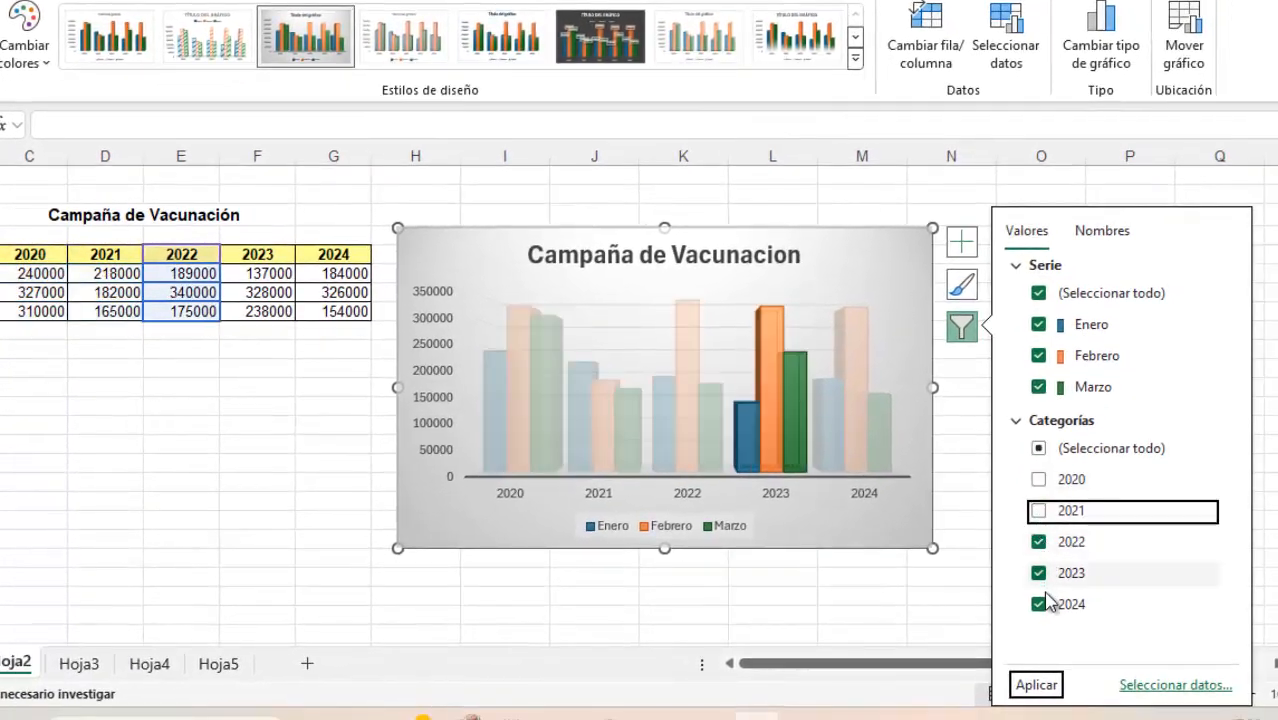
{"action": "left_click", "coordinate": [1036, 685]}
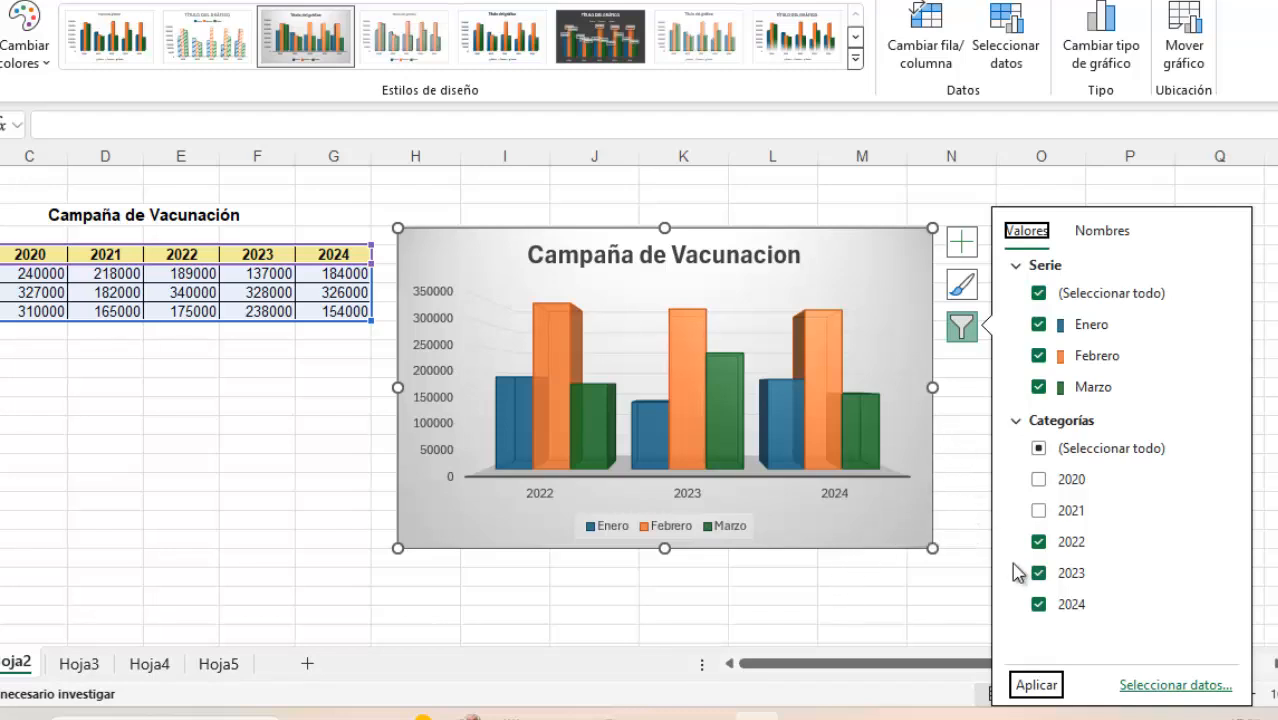
Restore the 2020 and 2021 categories in the column chart's filter and deselect the chart
{"action": "left_click", "coordinate": [1037, 511]}
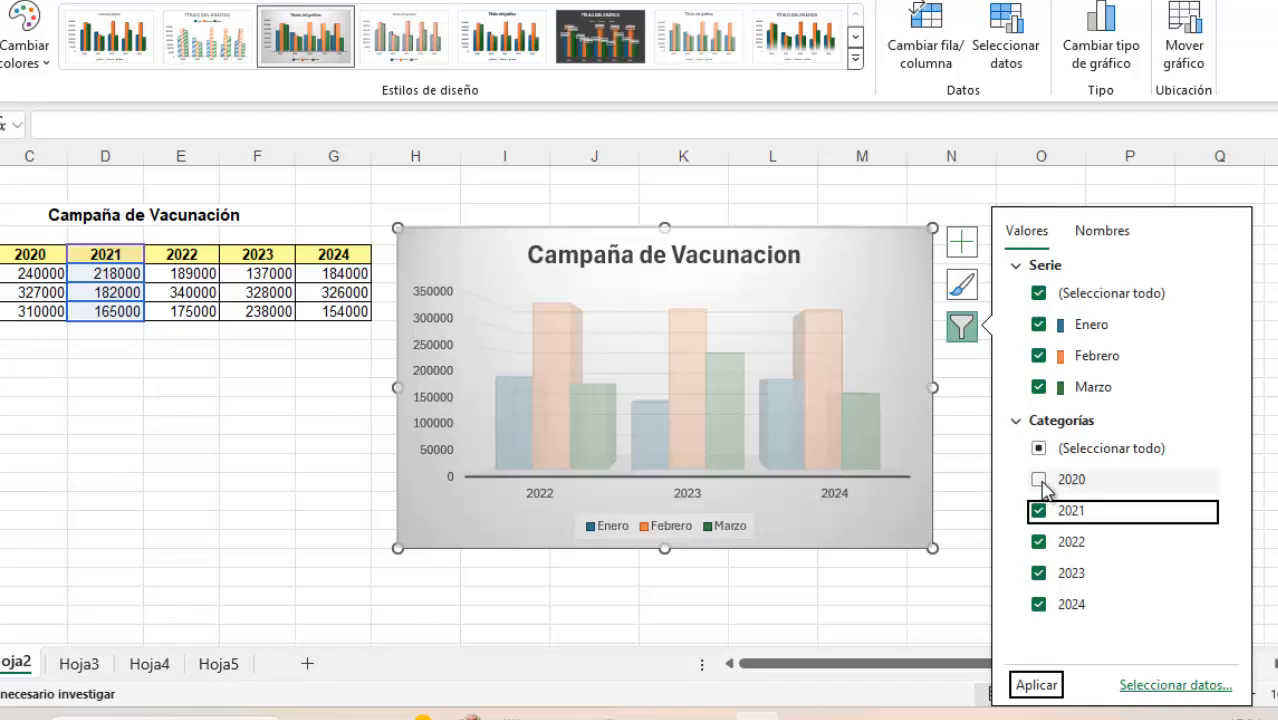
{"action": "left_click", "coordinate": [1039, 481]}
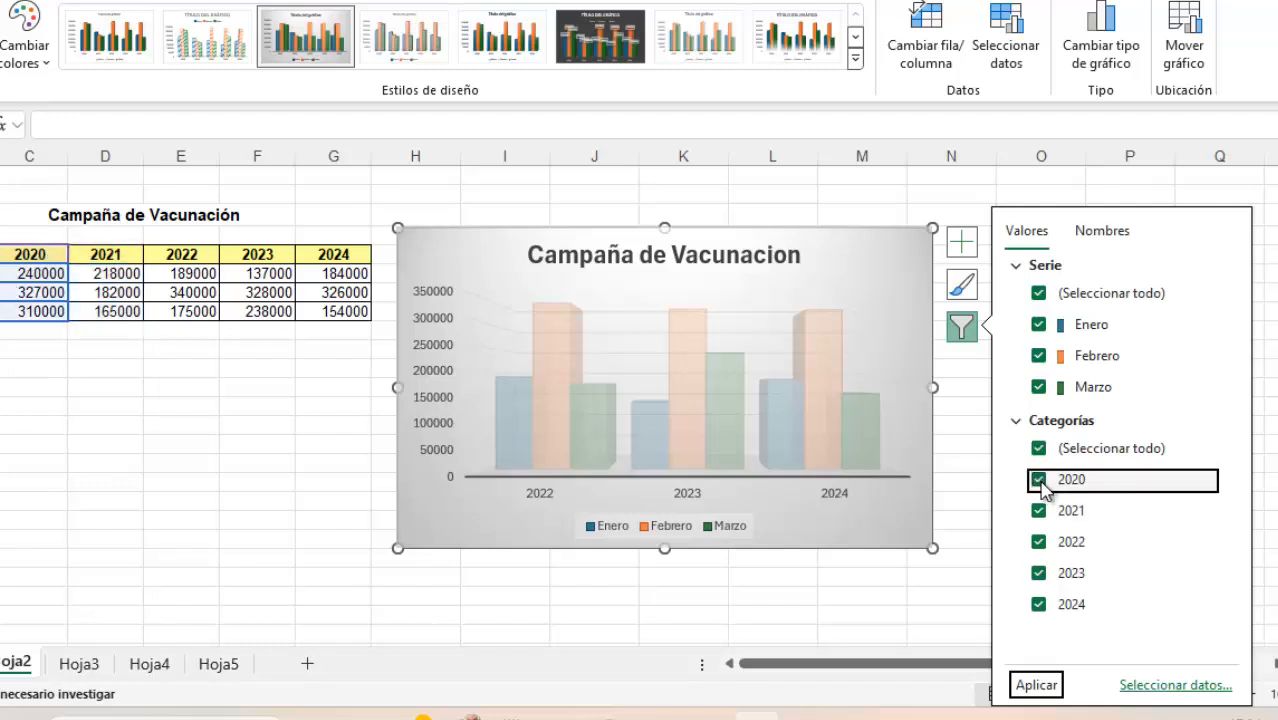
{"action": "left_click", "coordinate": [1040, 685]}
{"action": "left_click", "coordinate": [858, 620]}
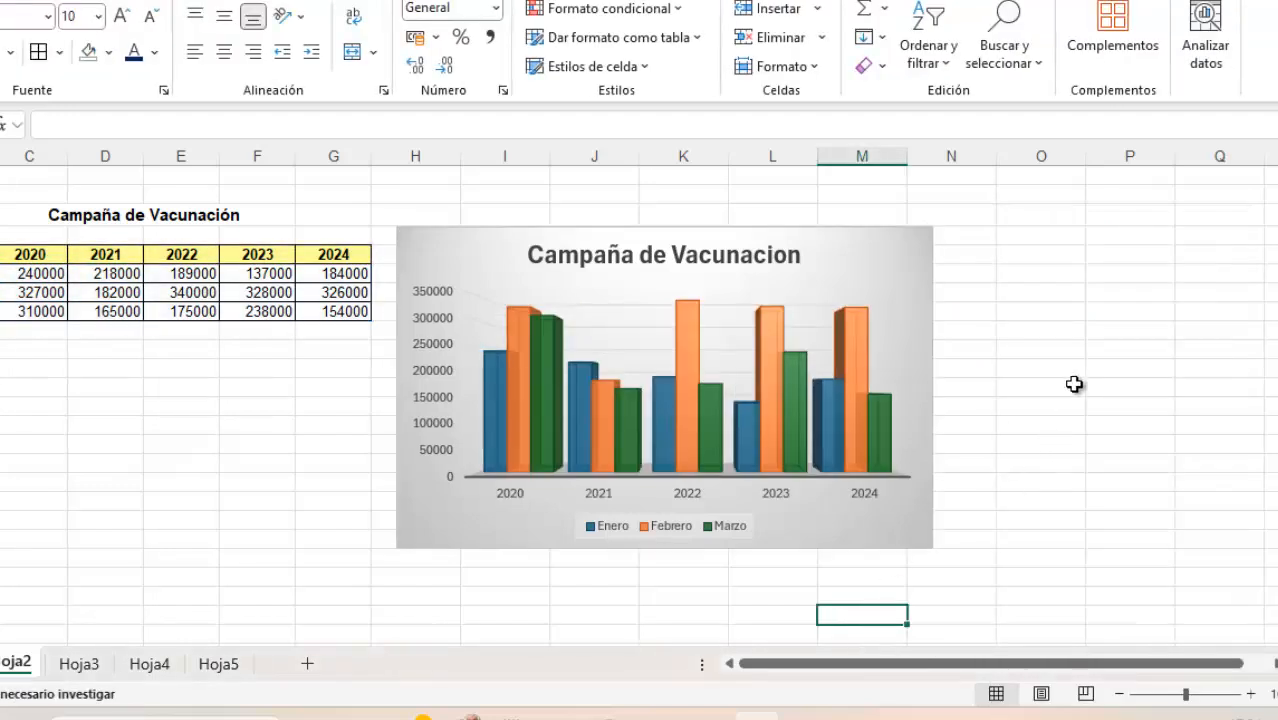
{"action": "mouse_move", "coordinate": [856, 360]}
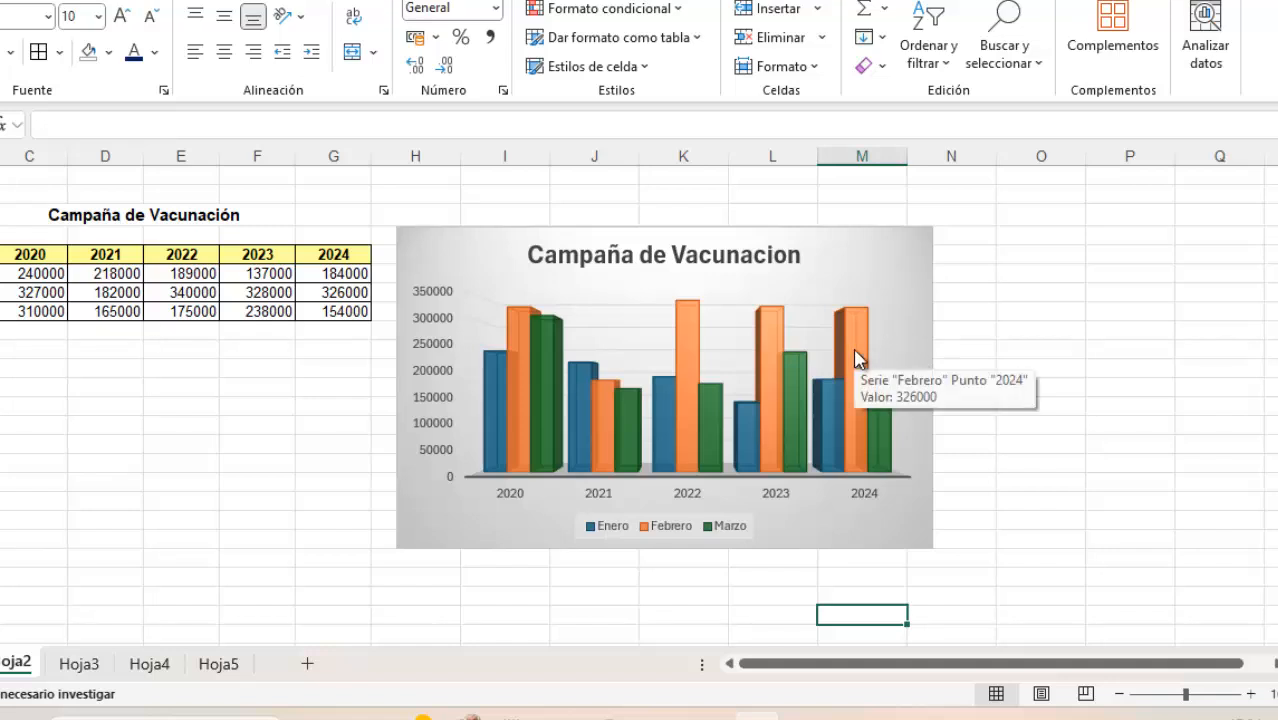
Add a data table with legend keys to the column chart
{"action": "left_click", "coordinate": [913, 252]}
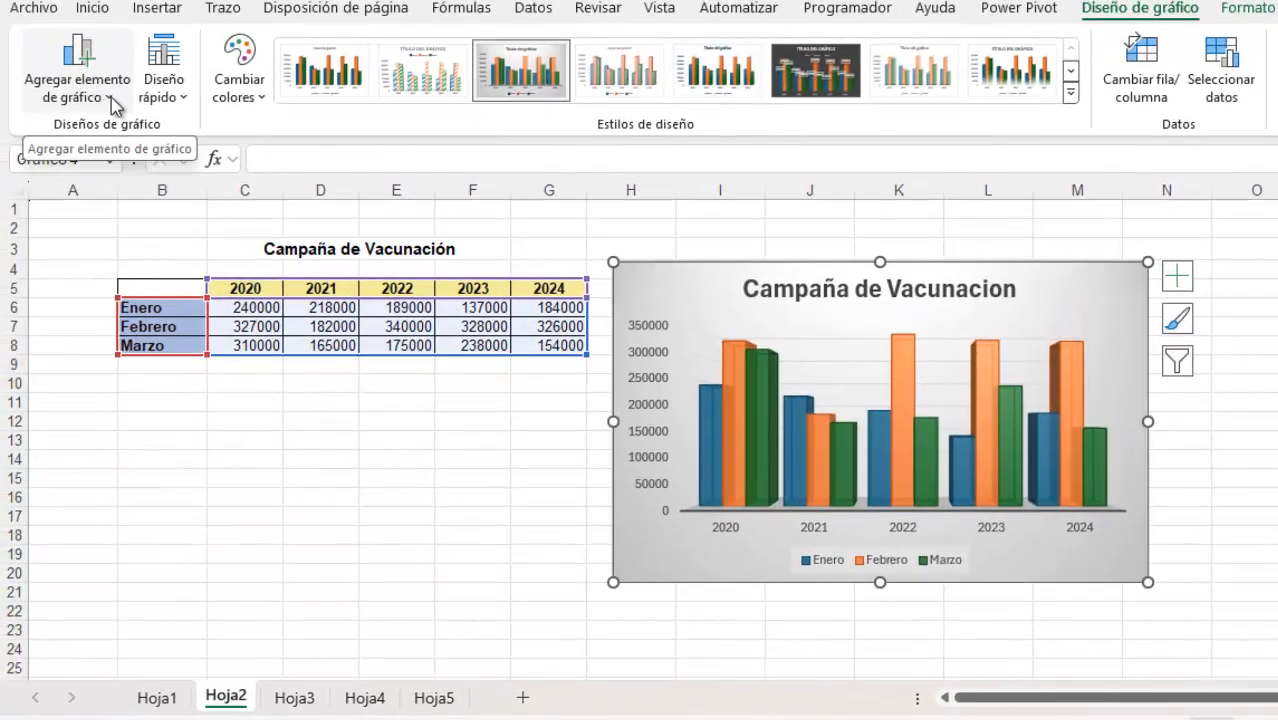
{"action": "left_click", "coordinate": [111, 97]}
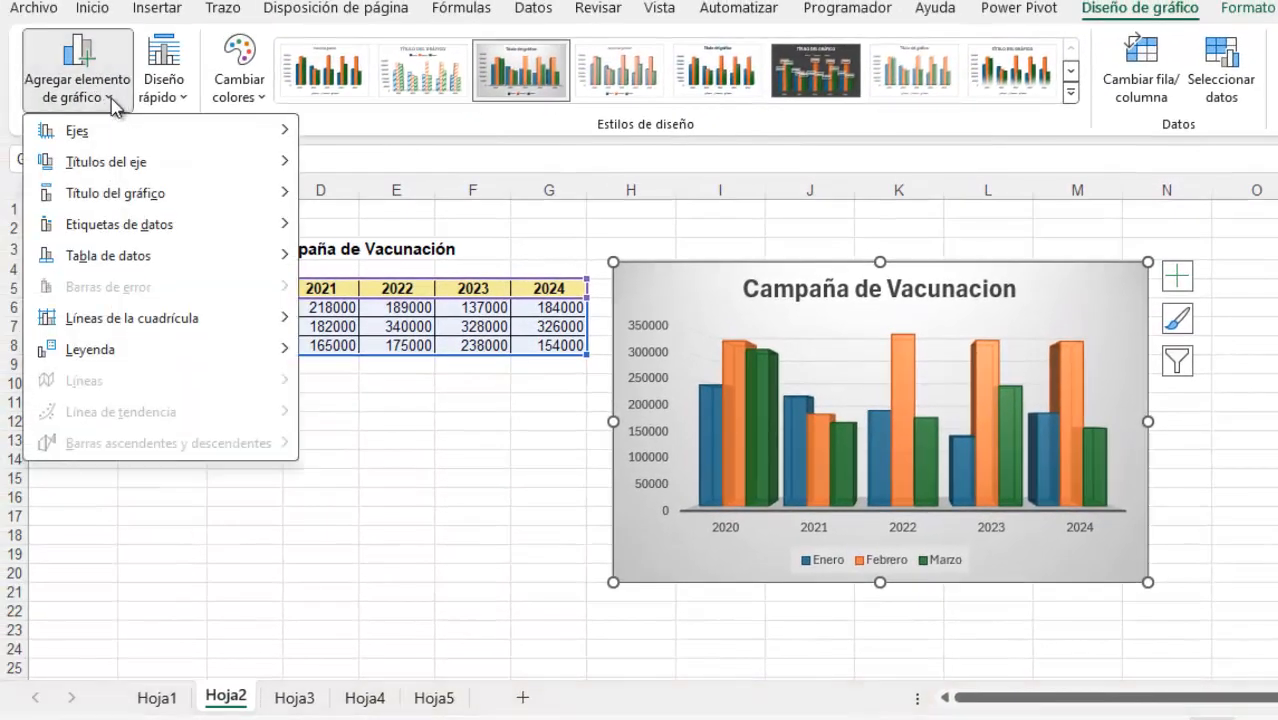
{"action": "mouse_move", "coordinate": [161, 255]}
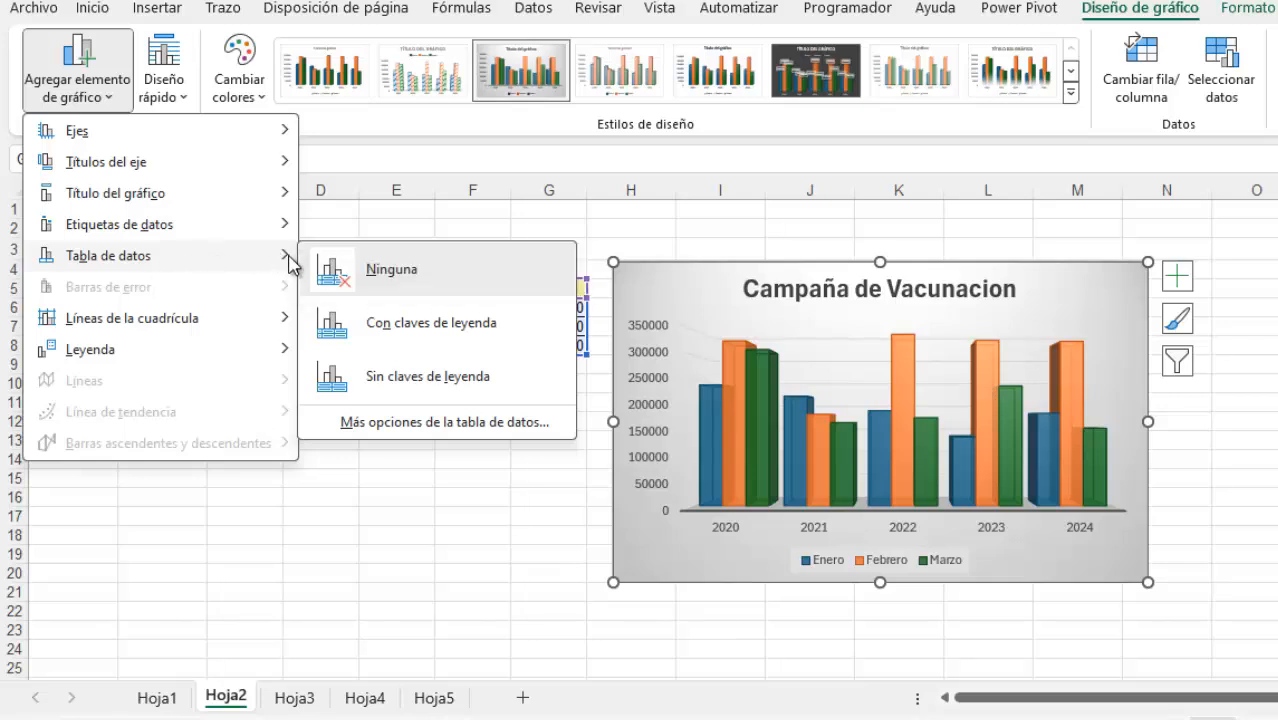
{"action": "left_click", "coordinate": [453, 330]}
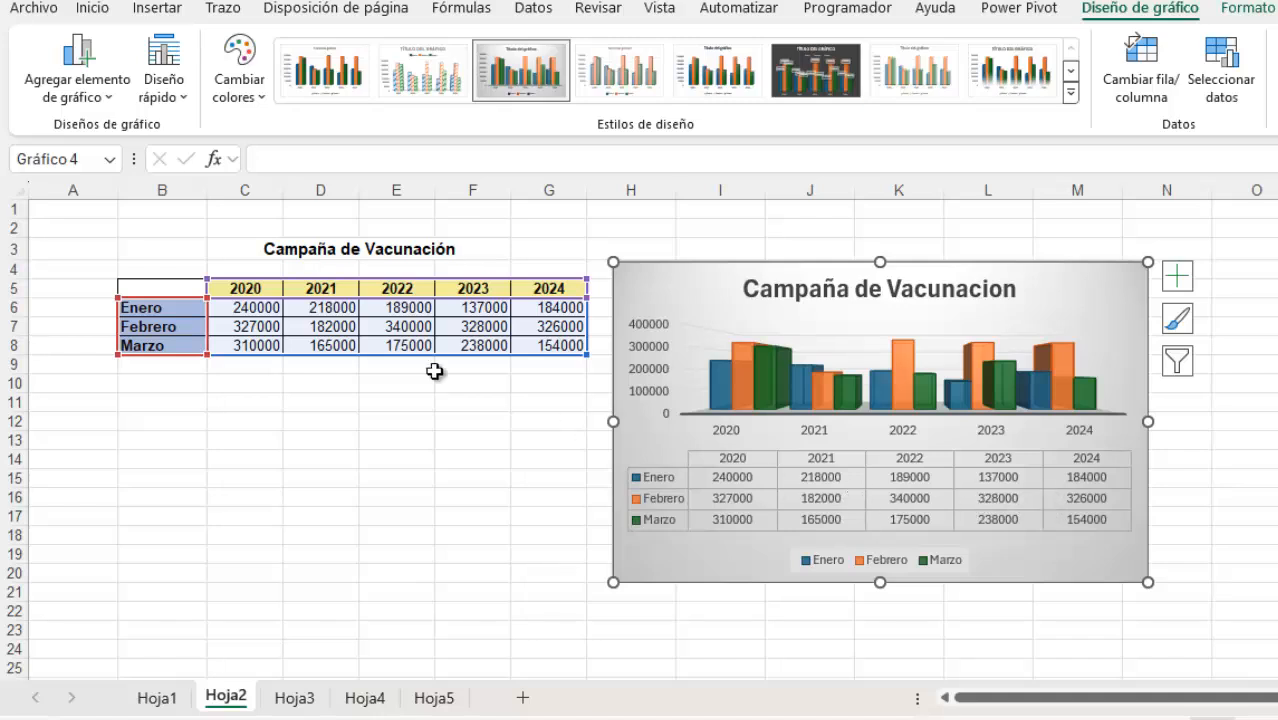
Remove the data table from the column chart
{"action": "left_click", "coordinate": [112, 102]}
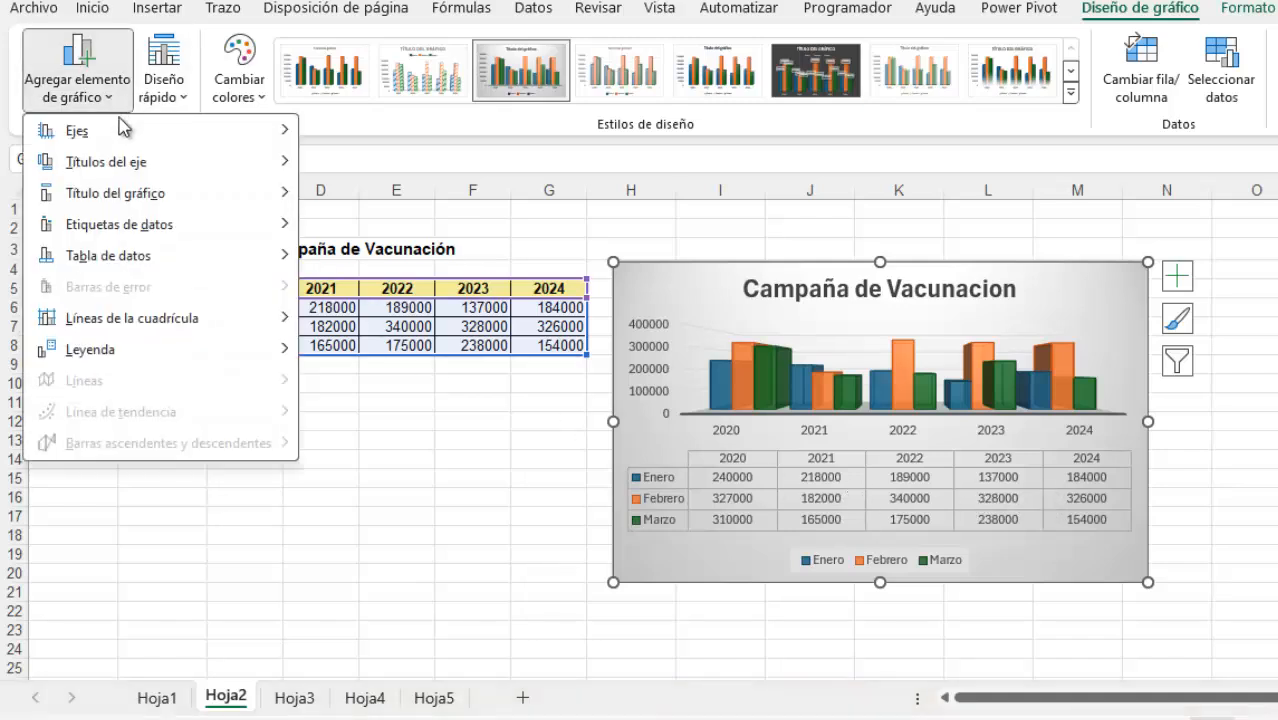
{"action": "mouse_move", "coordinate": [240, 256]}
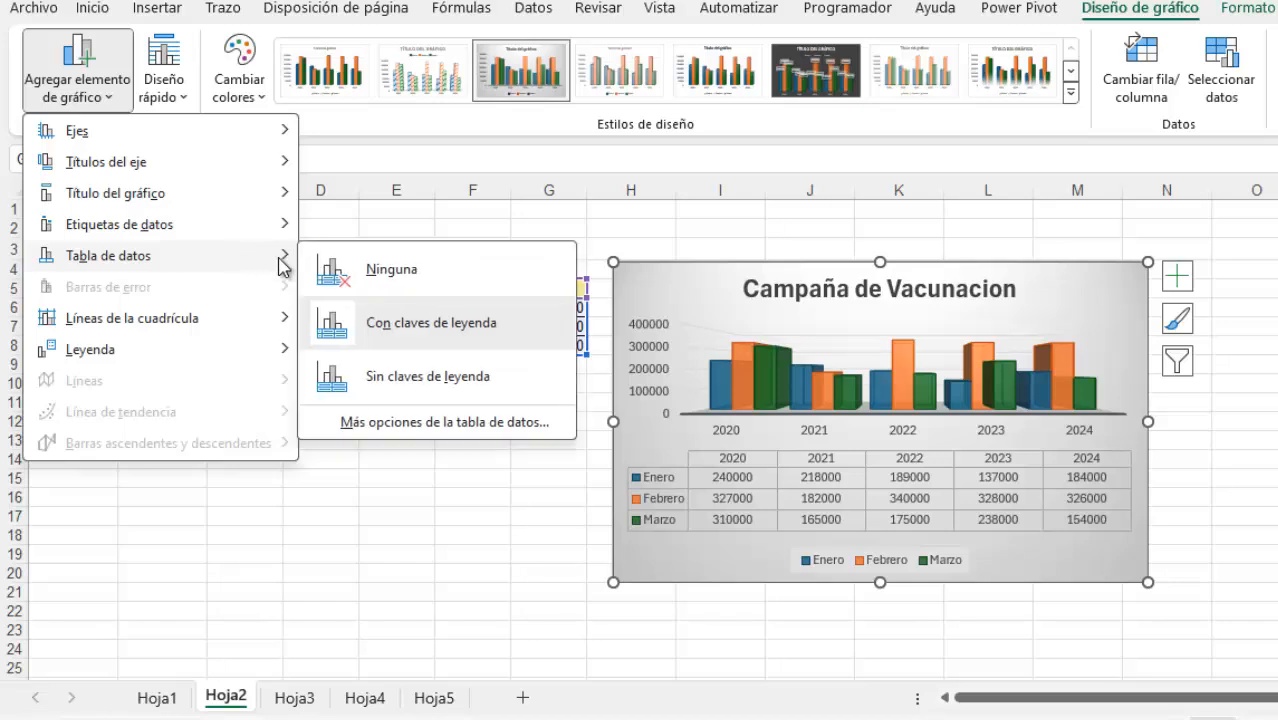
{"action": "left_click", "coordinate": [350, 262]}
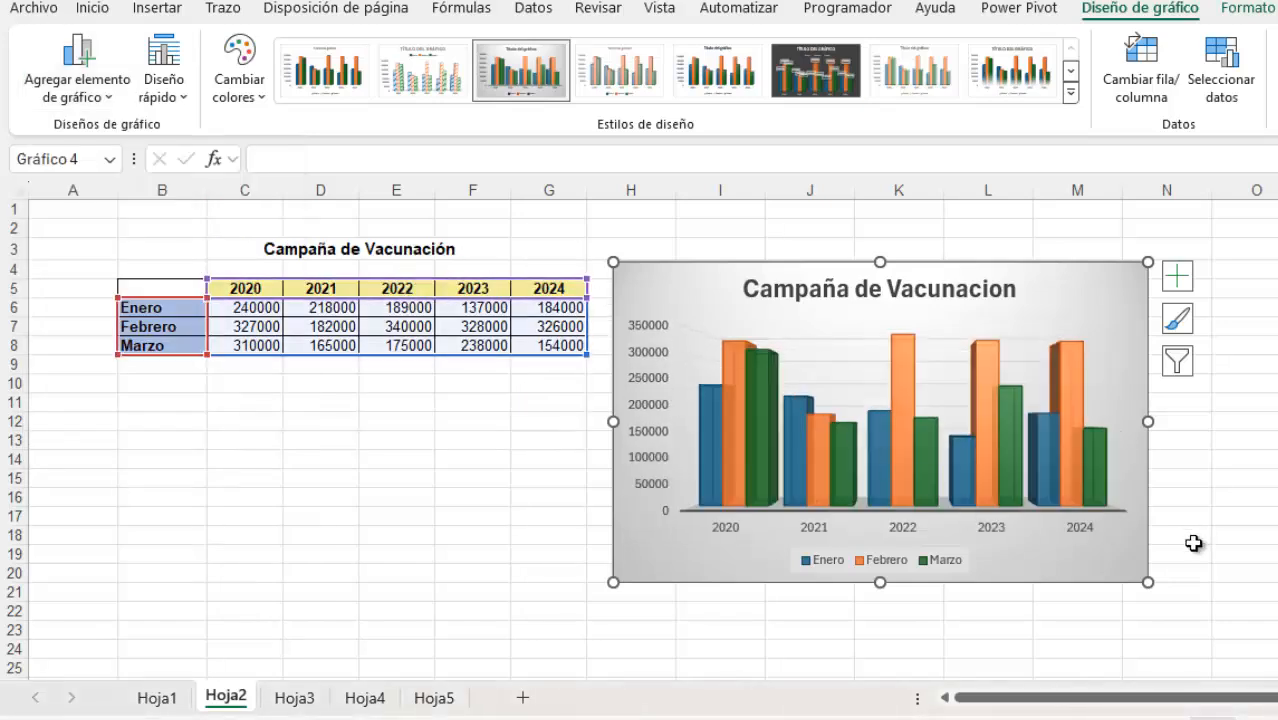
Look through the quick layouts offered for the column chart without applying one, and deselect the chart
{"action": "left_click", "coordinate": [187, 102]}
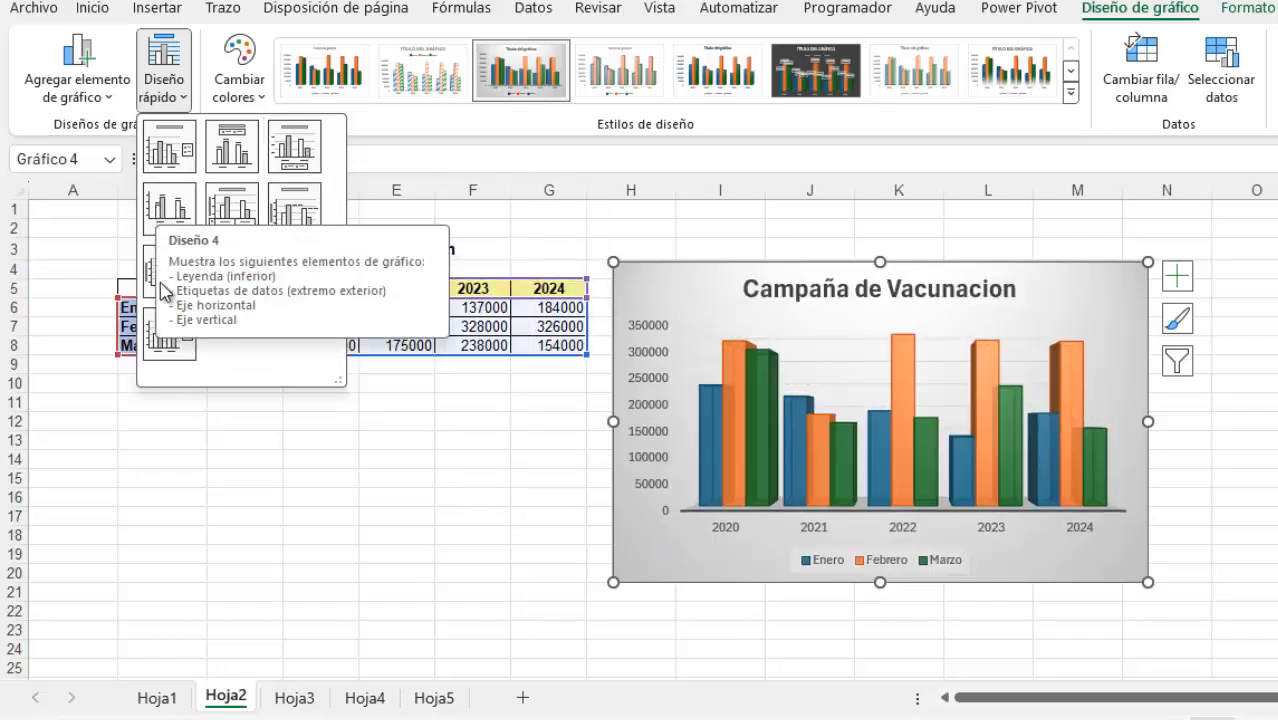
{"action": "key", "text": "Escape"}
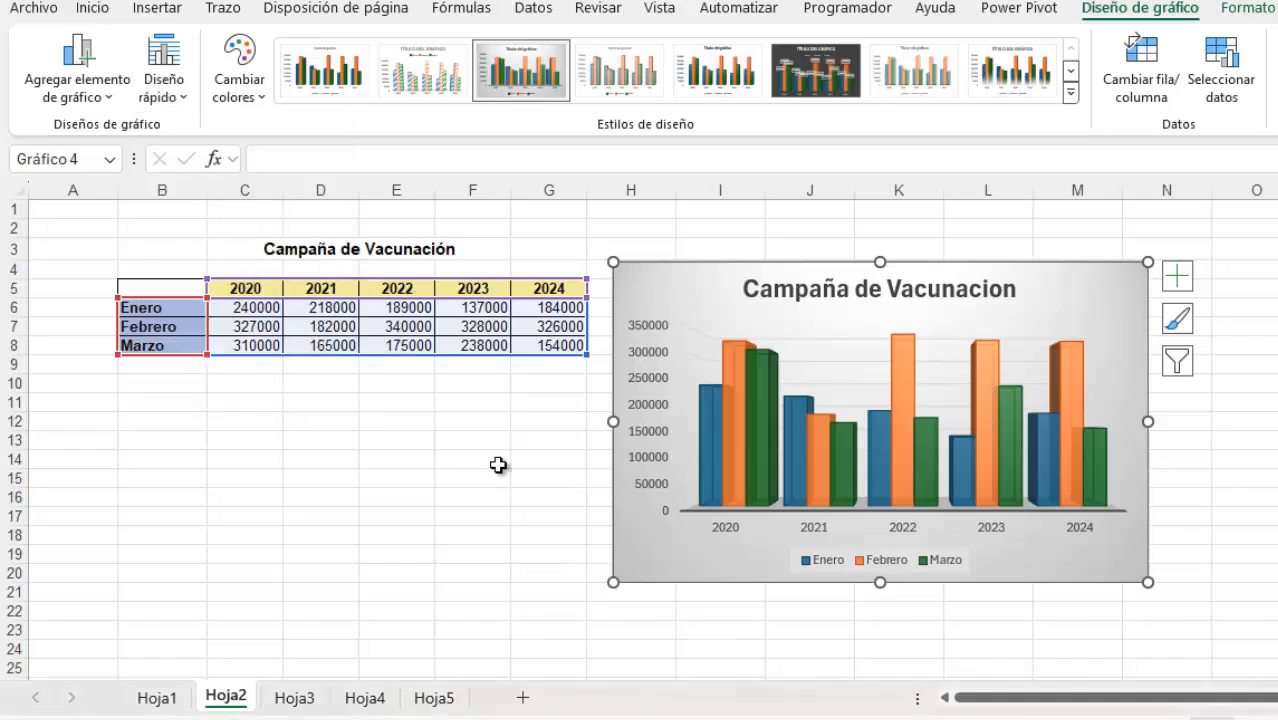
{"action": "left_click", "coordinate": [1232, 438]}
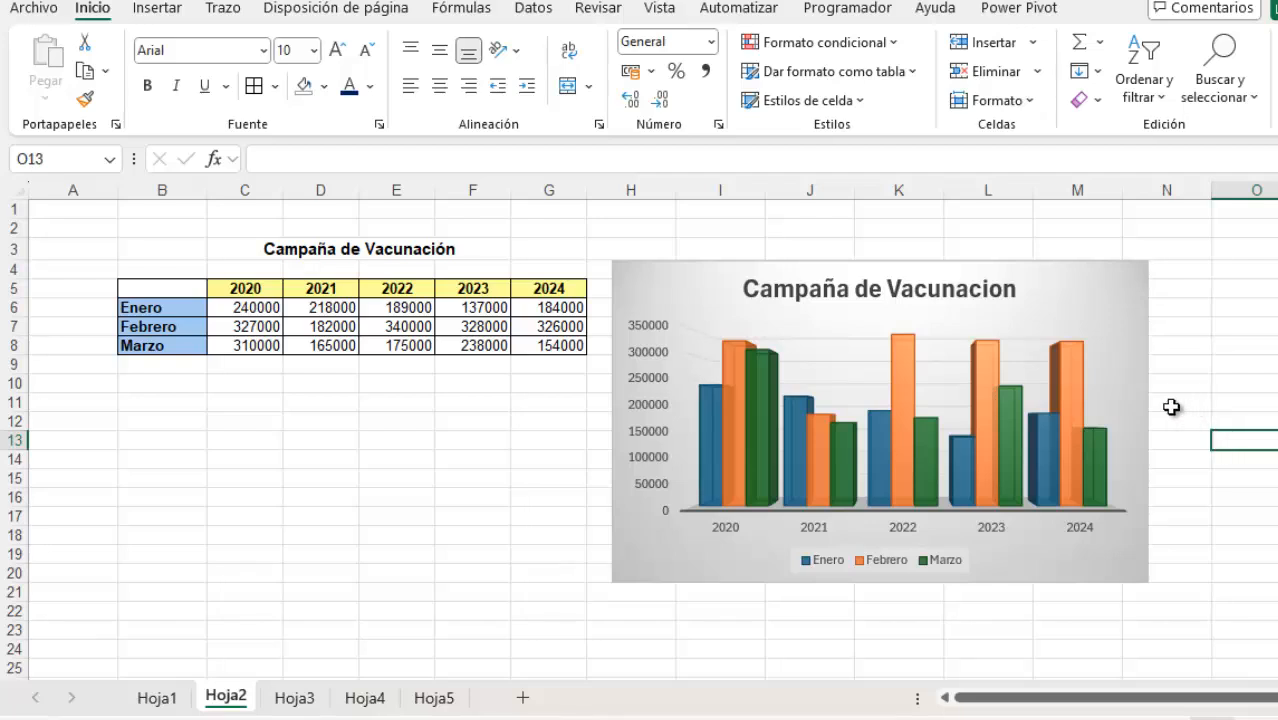
Open the formatting options for the 2024 column of the Febrero series, review its series options and deselect it
{"action": "left_click", "coordinate": [1075, 390]}
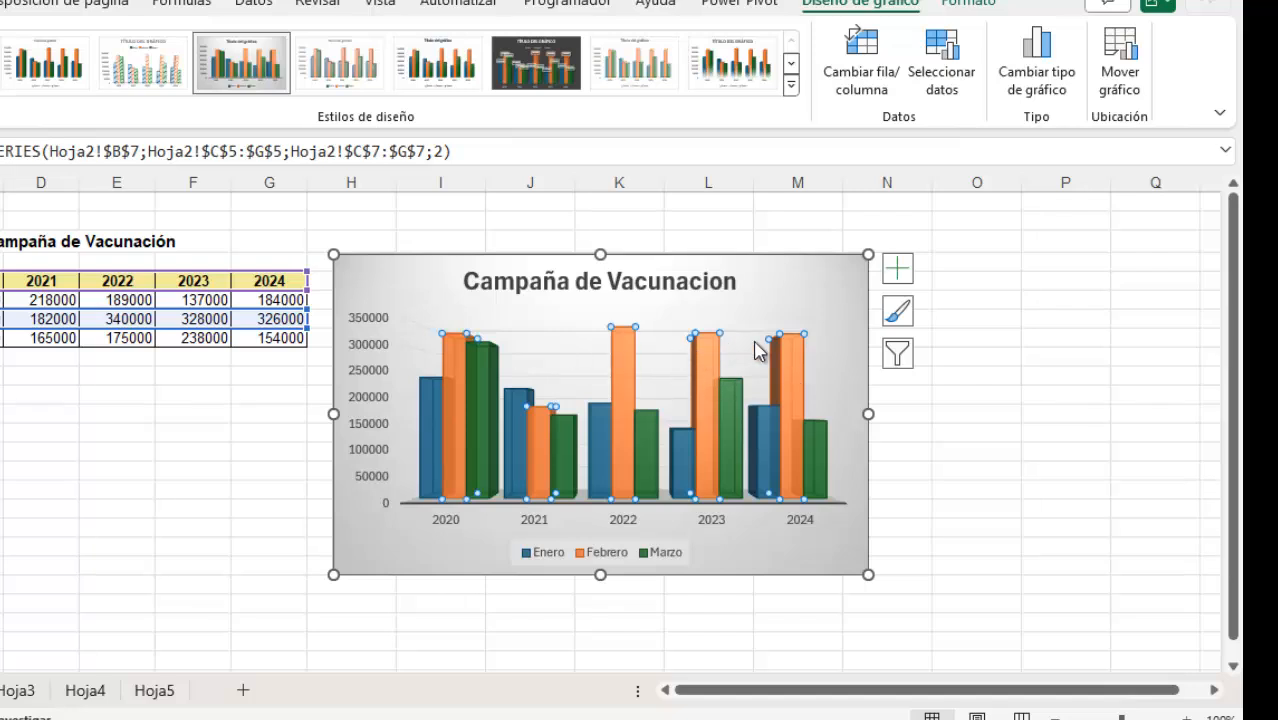
{"action": "mouse_move", "coordinate": [800, 370]}
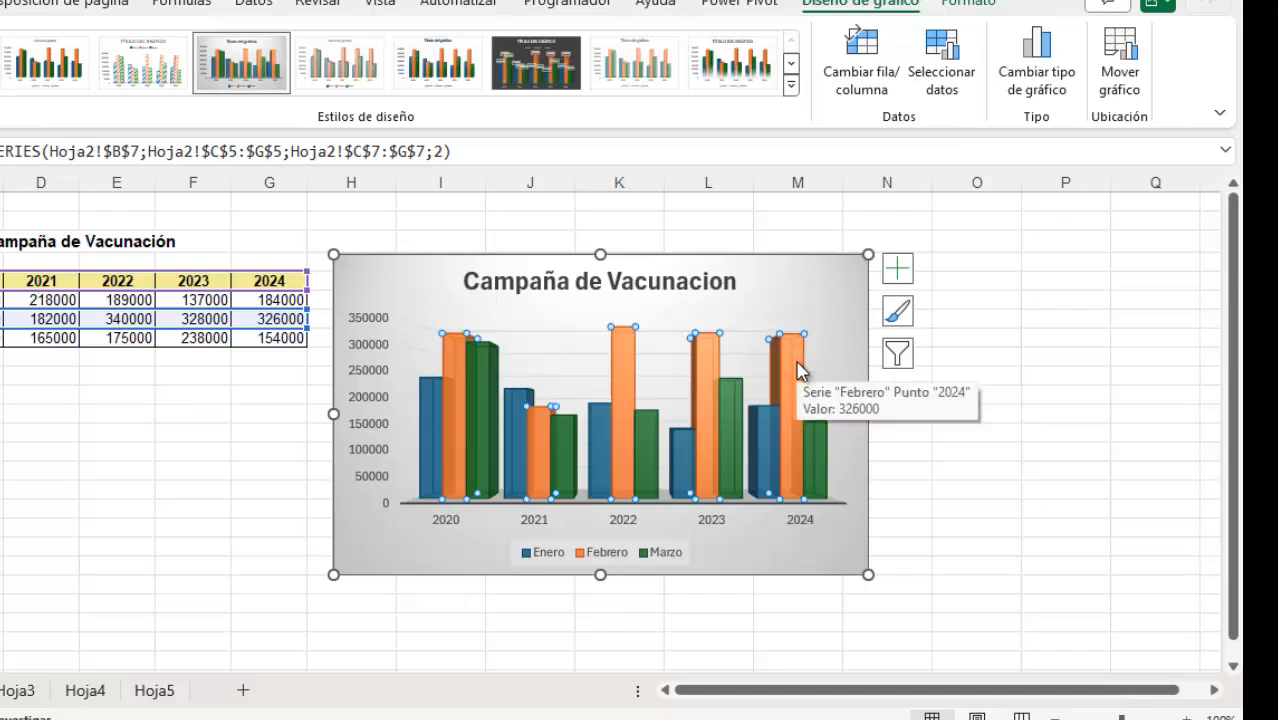
{"action": "double_click", "coordinate": [798, 370]}
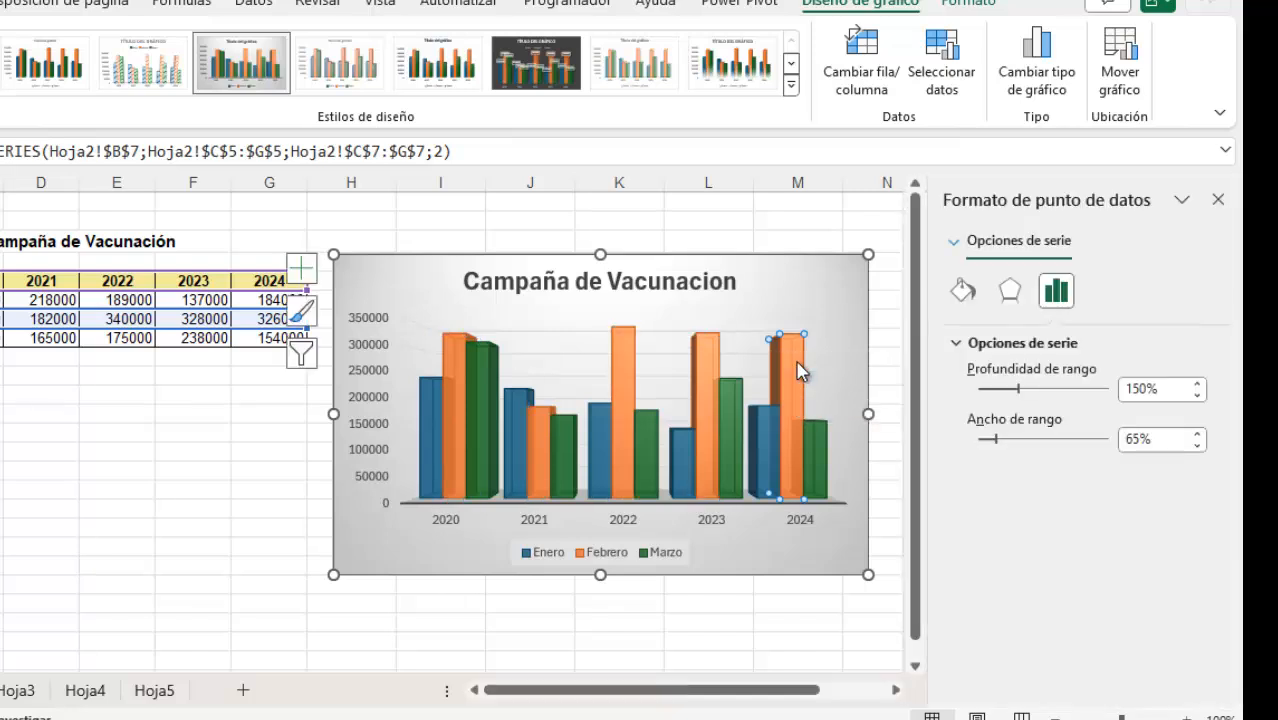
{"action": "left_click", "coordinate": [1009, 290]}
{"action": "left_click", "coordinate": [1056, 296]}
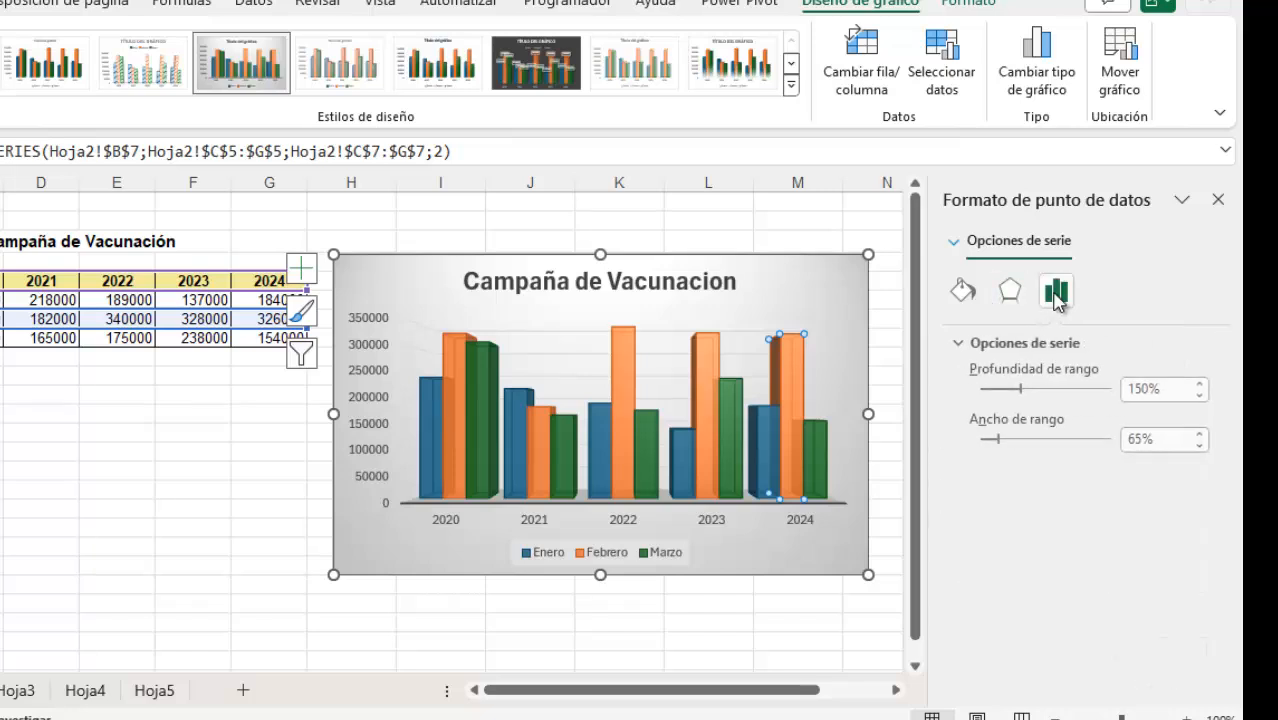
{"action": "left_click", "coordinate": [958, 345]}
{"action": "left_click", "coordinate": [958, 345]}
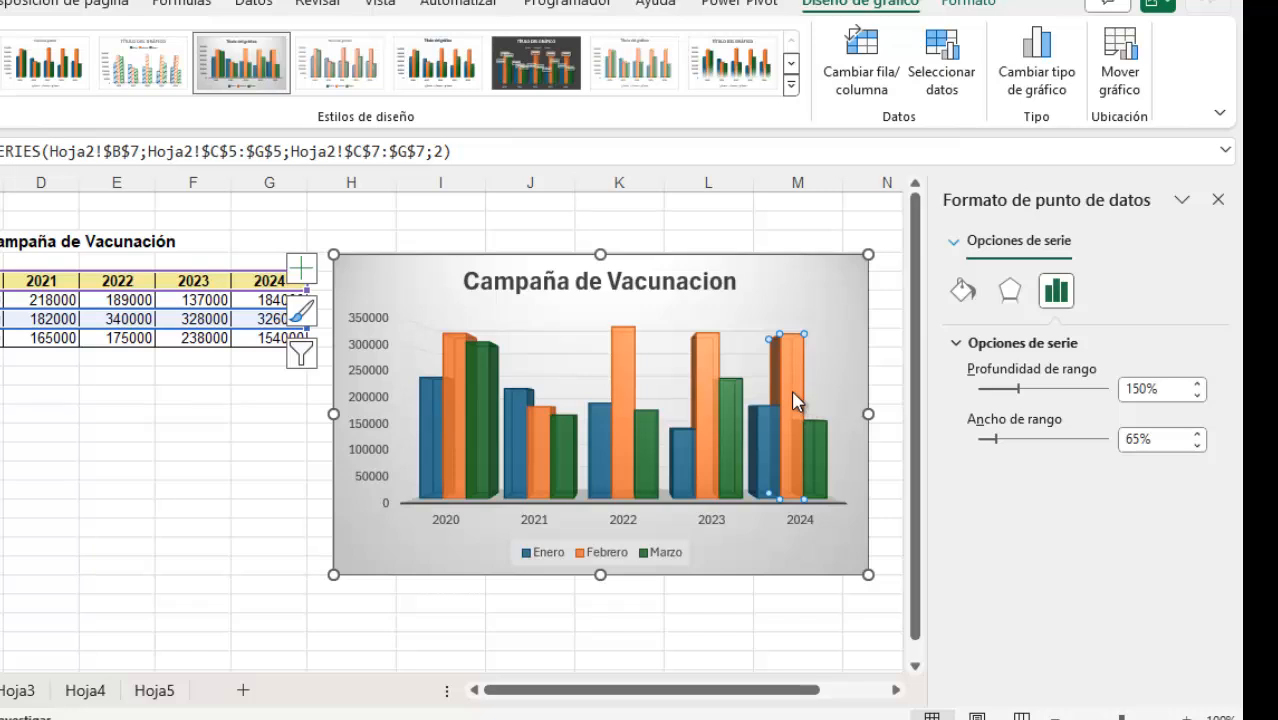
{"action": "key", "text": "Left"}
{"action": "left_click", "coordinate": [794, 620]}
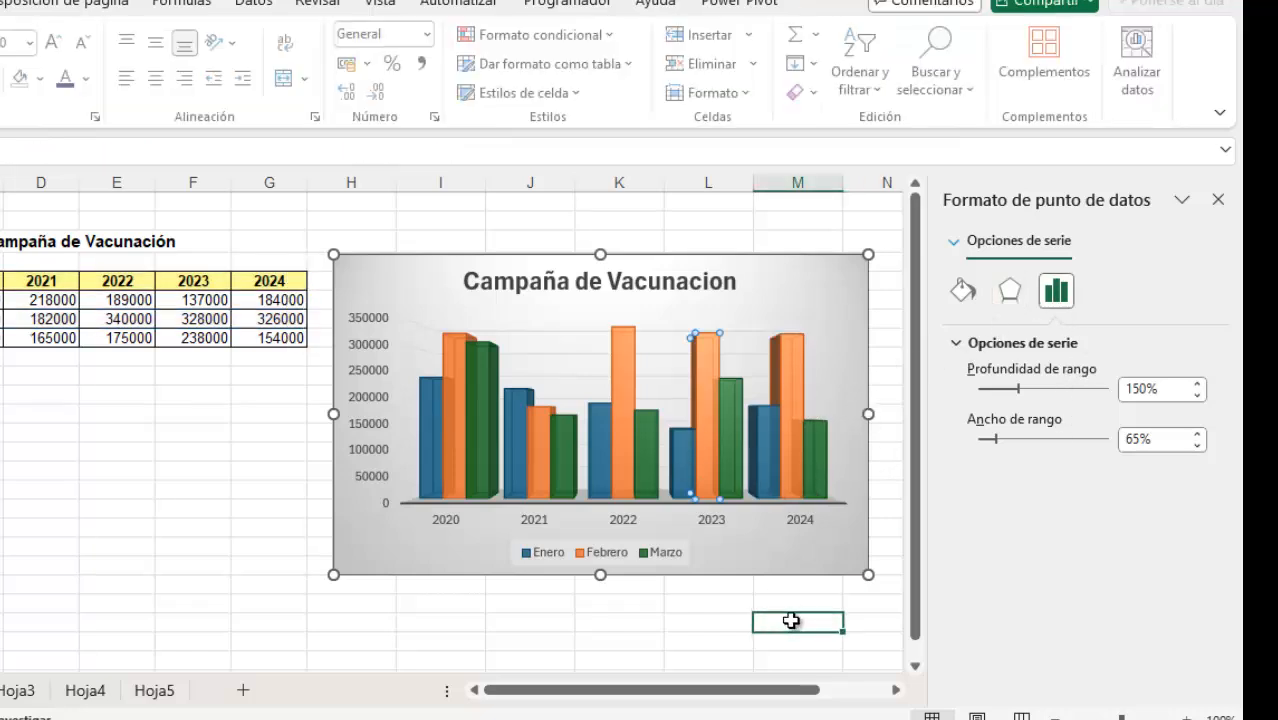
Review the column shapes for the whole Febrero series and set its shape to Cilindro
{"action": "left_click", "coordinate": [716, 357]}
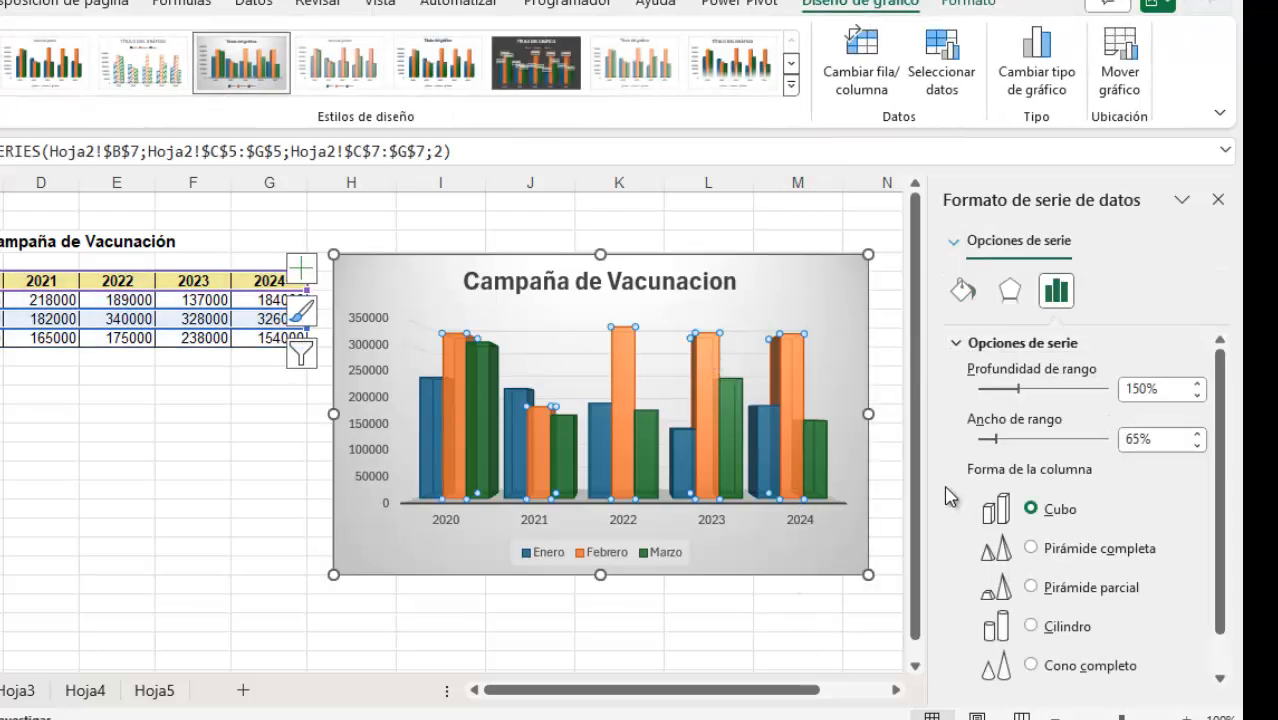
{"action": "scroll", "coordinate": [1219, 408], "scroll_direction": "down", "scroll_amount": 1}
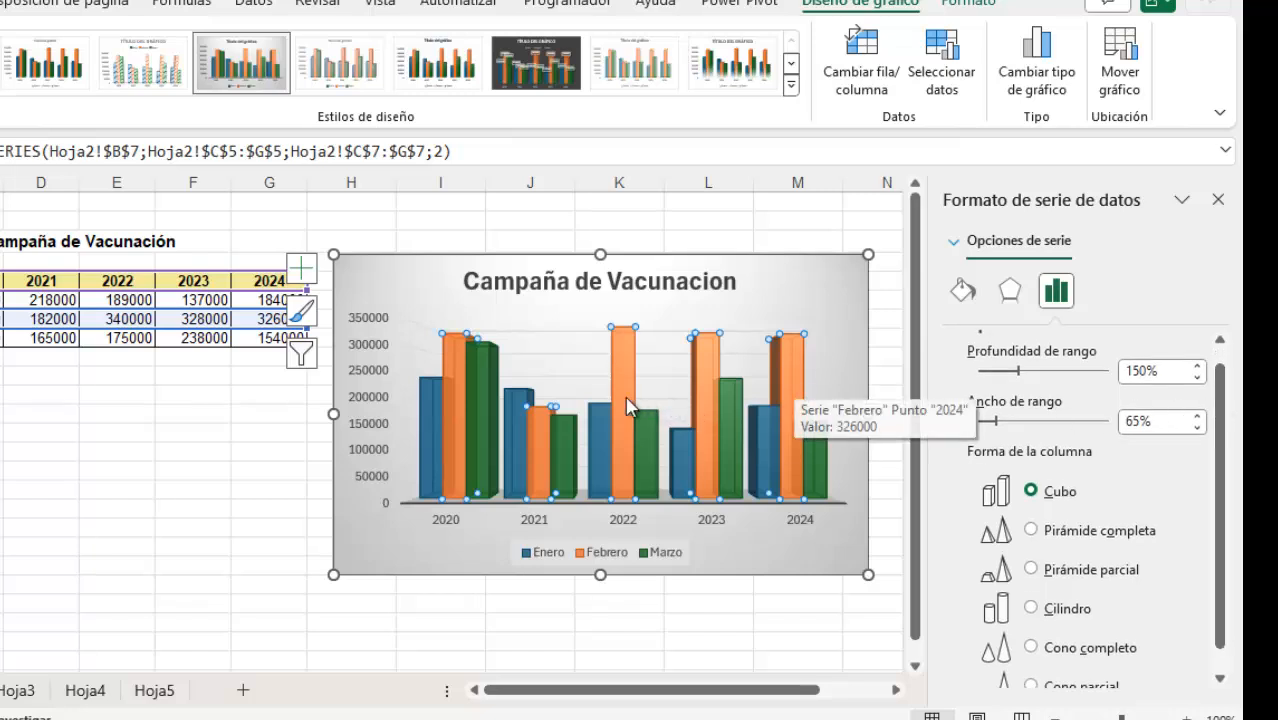
{"action": "left_click", "coordinate": [733, 218]}
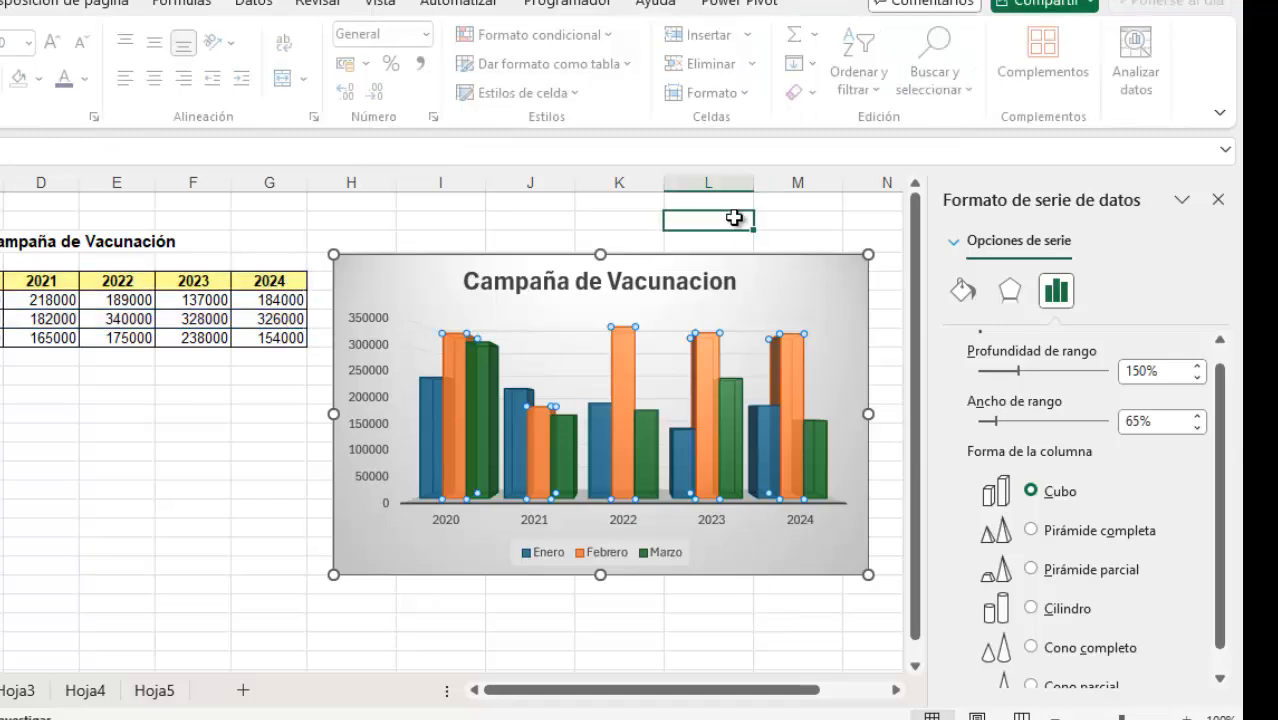
{"action": "left_click", "coordinate": [709, 370]}
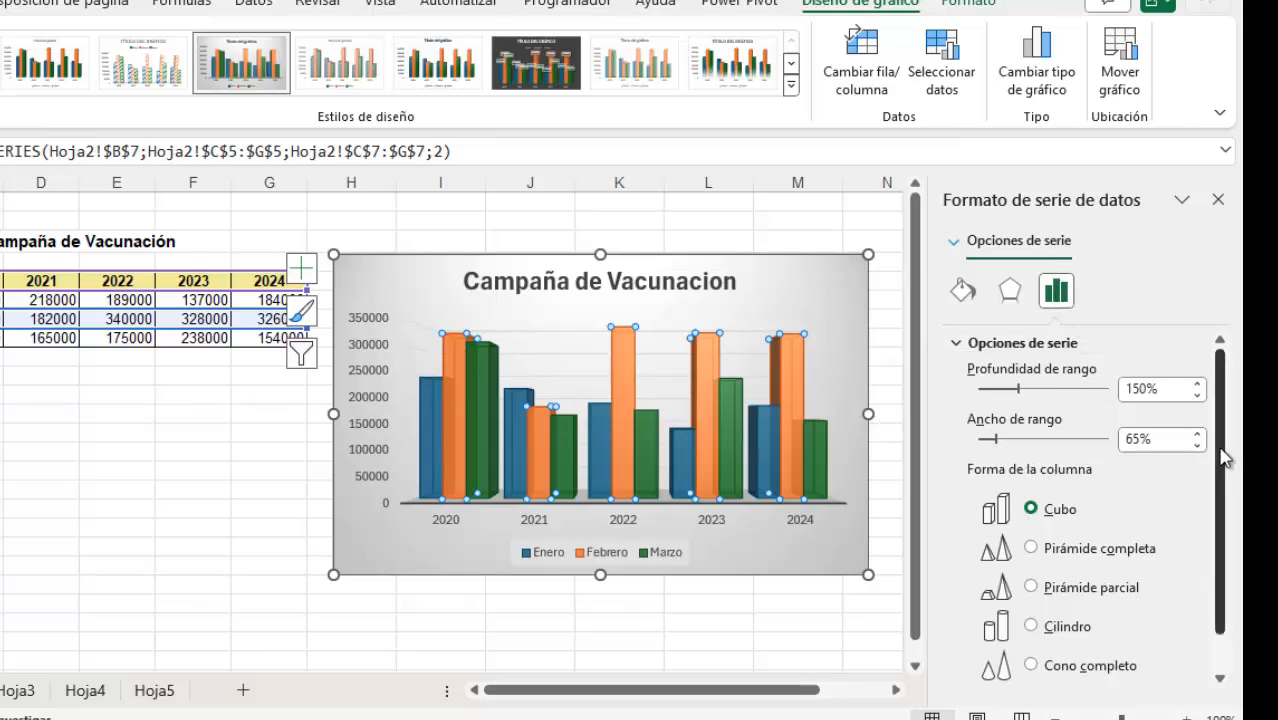
{"action": "left_click_drag", "start_coordinate": [1224, 457], "coordinate": [1224, 495]}
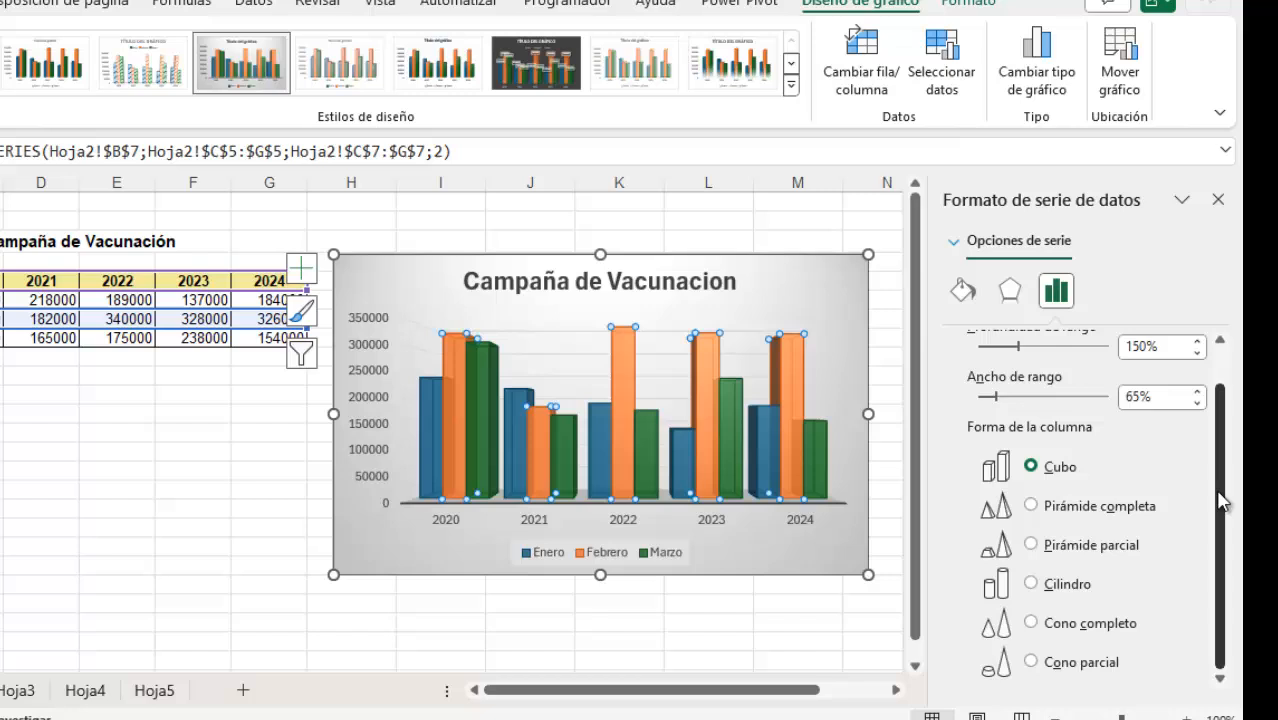
{"action": "left_click", "coordinate": [1033, 586]}
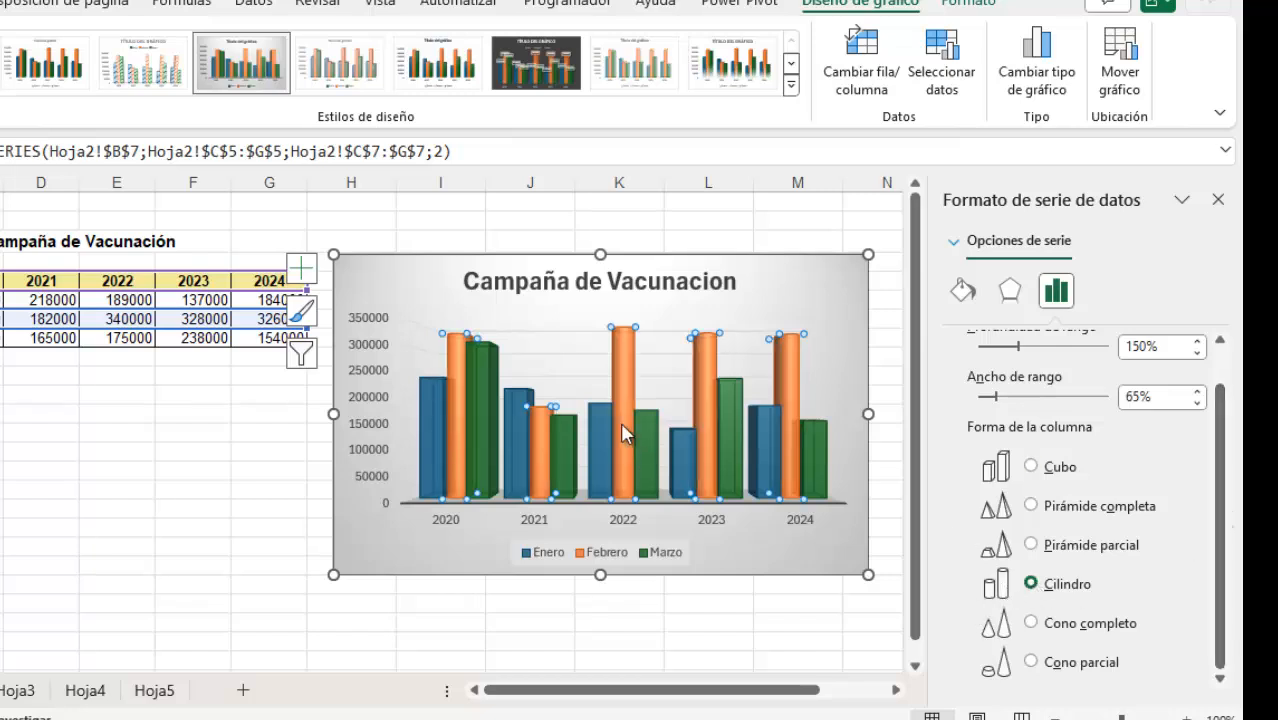
Set the column shape of the Marzo and Enero series to Cilindro, then deselect the chart and close the formatting pane
{"action": "left_click", "coordinate": [811, 444]}
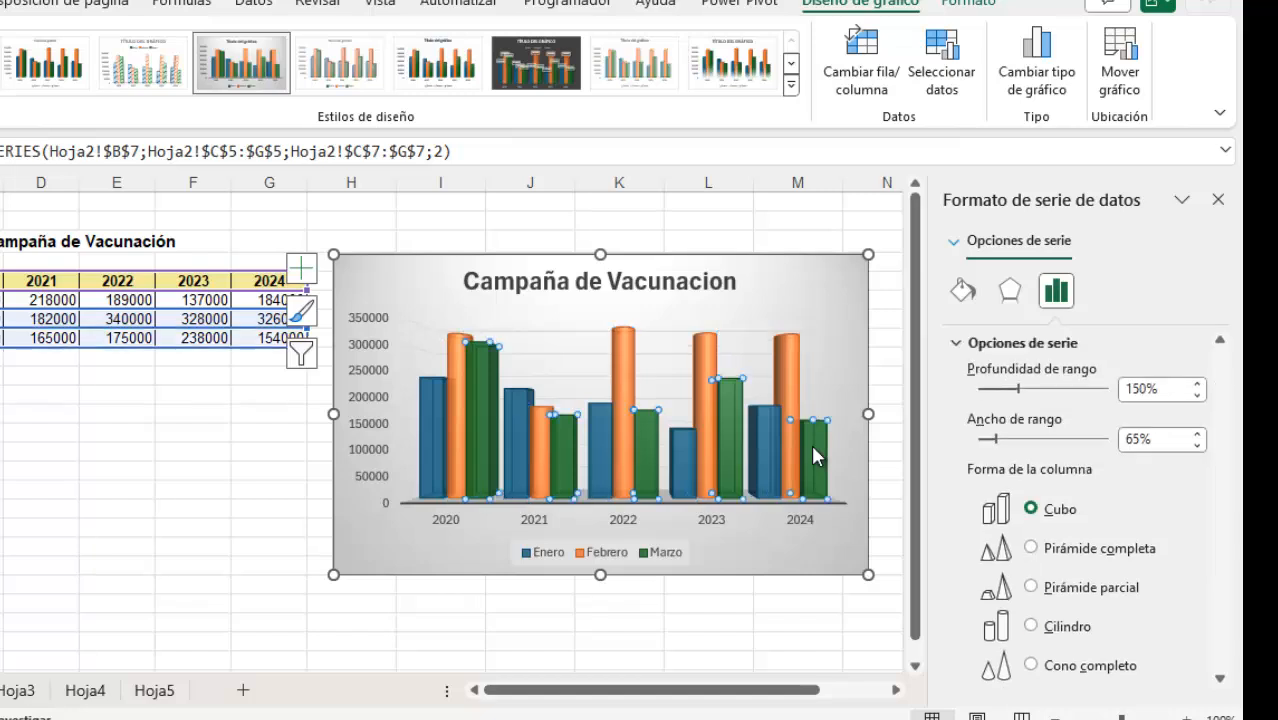
{"action": "left_click", "coordinate": [1031, 627]}
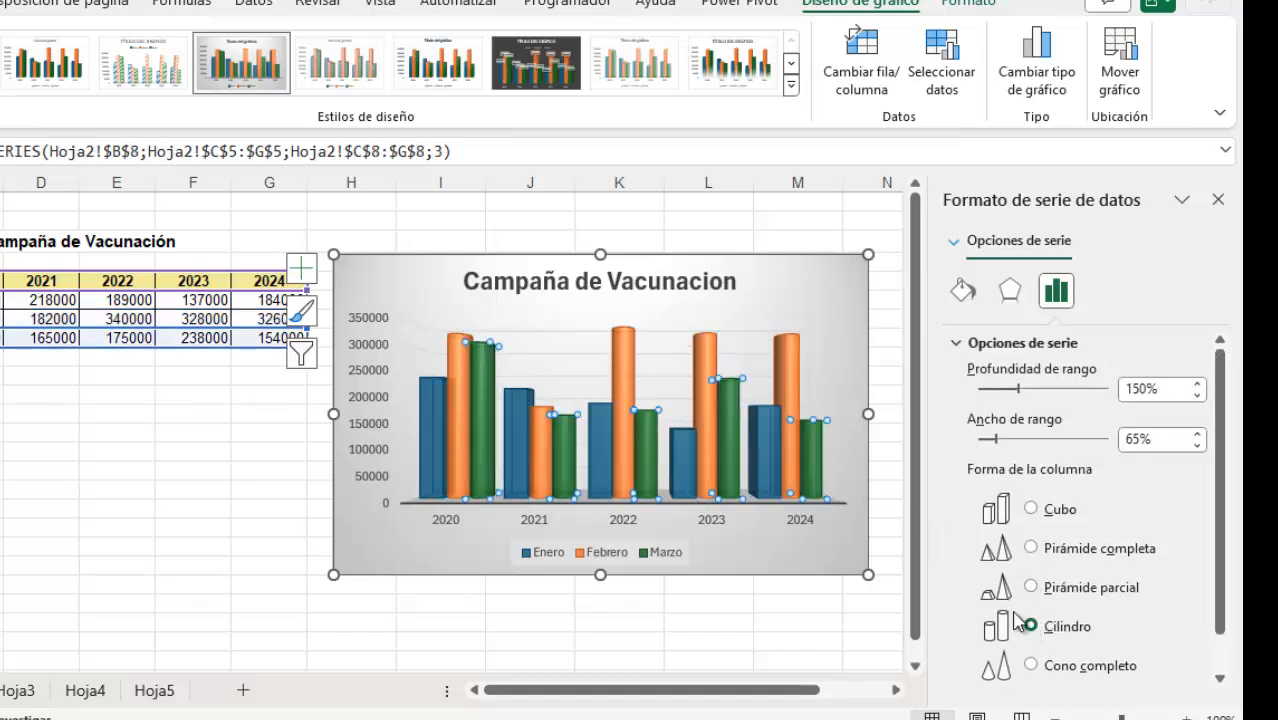
{"action": "left_click", "coordinate": [682, 445]}
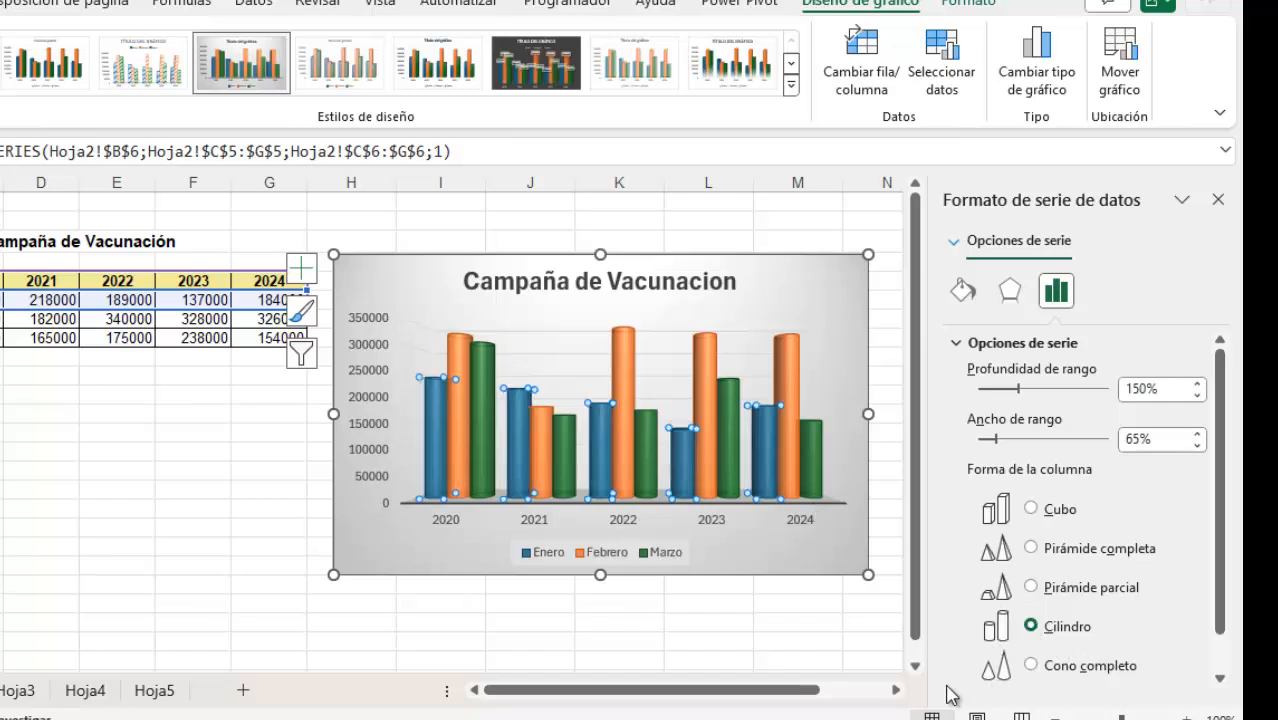
{"action": "left_click", "coordinate": [773, 630]}
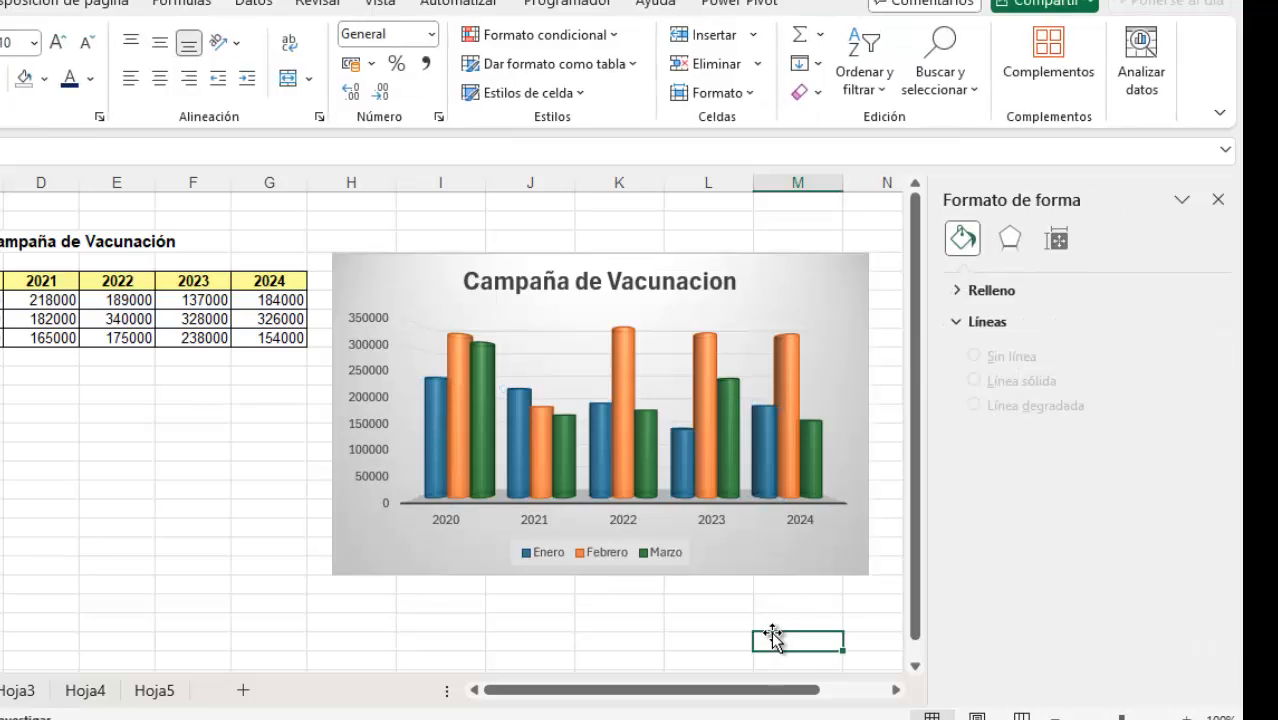
{"action": "left_click", "coordinate": [1218, 200]}
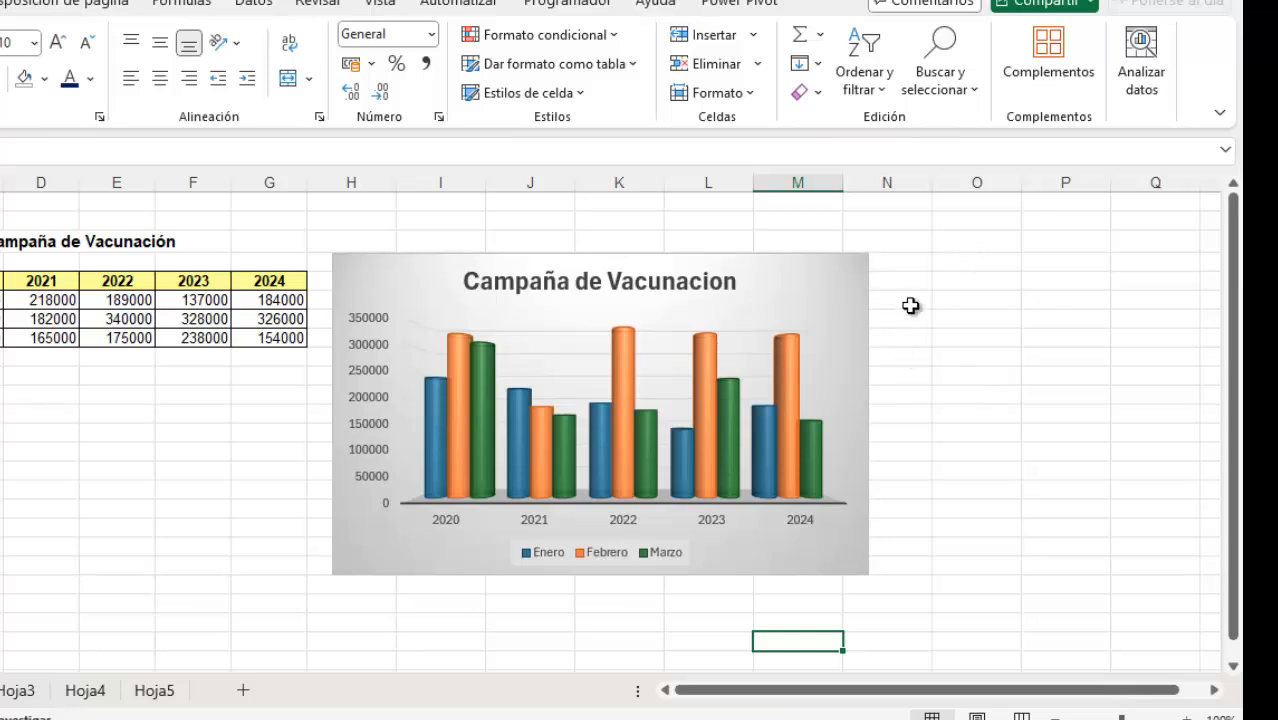
{"action": "left_click", "coordinate": [958, 299]}
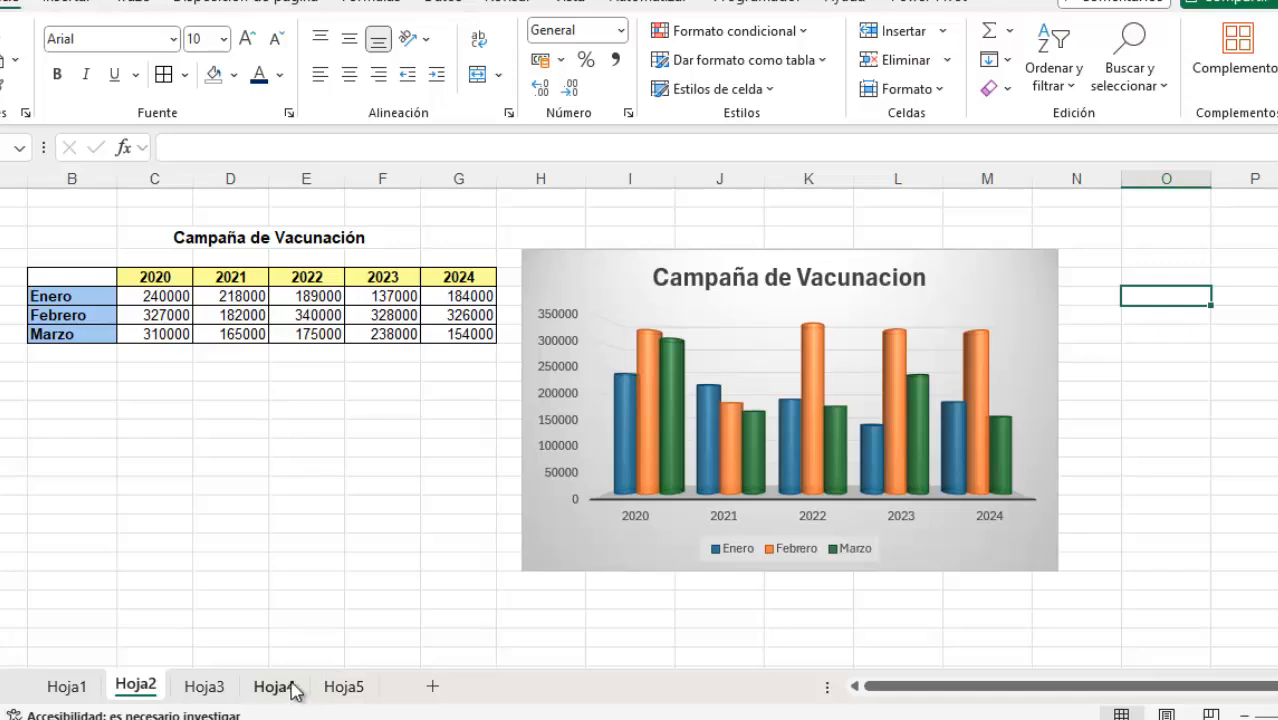
Check worksheets Hoja5 and Hoja4, then go to Hoja3 with the Ingreso a Emergencias data and its pie chart
{"action": "left_click", "coordinate": [338, 687]}
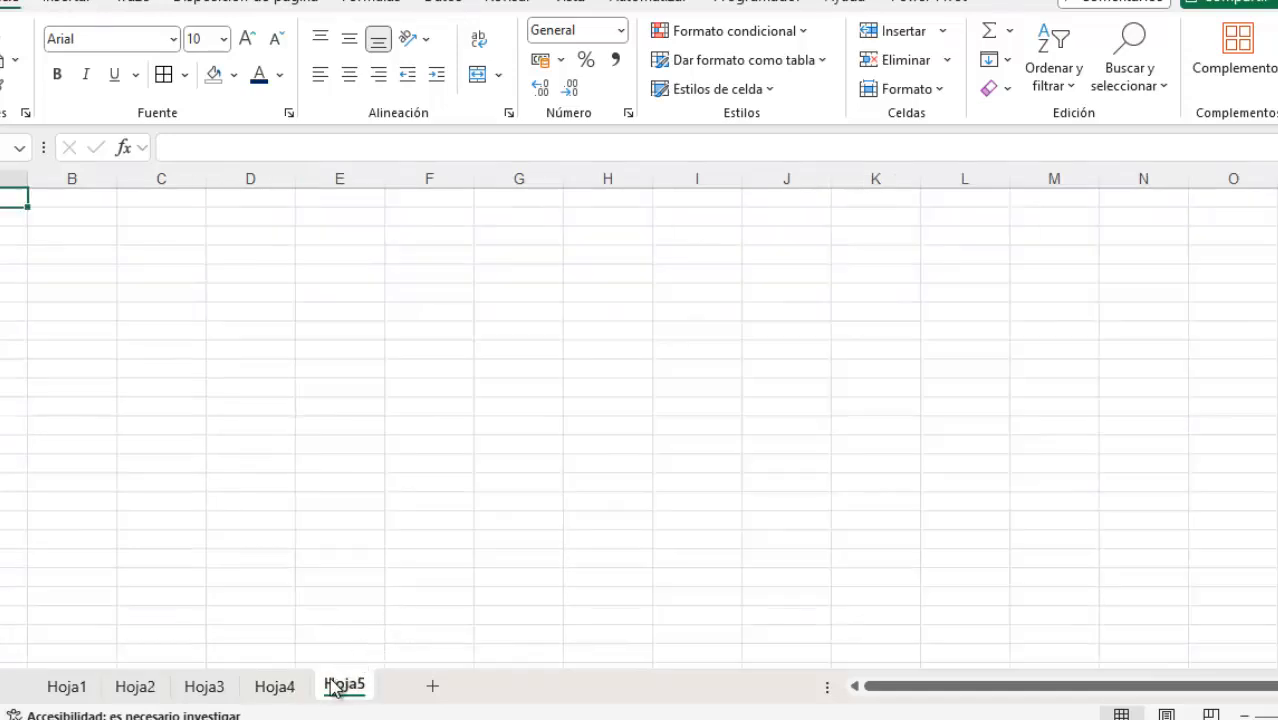
{"action": "left_click", "coordinate": [292, 692]}
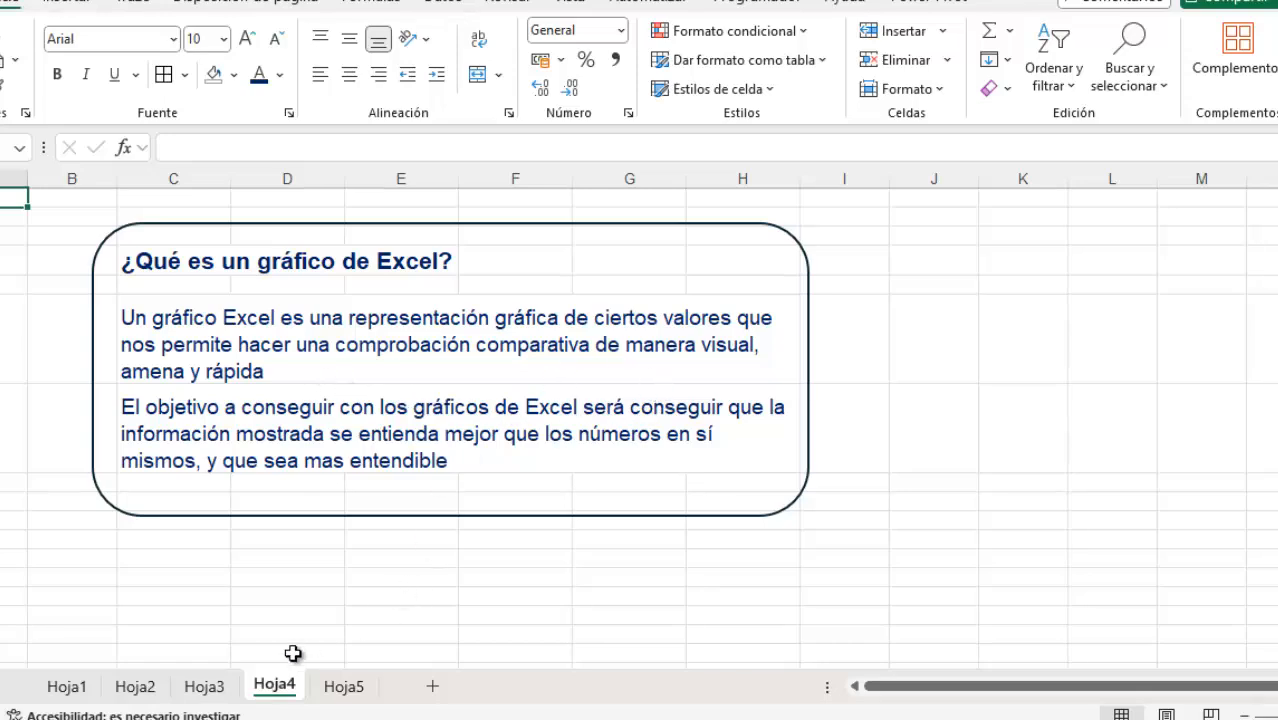
{"action": "left_click", "coordinate": [205, 686]}
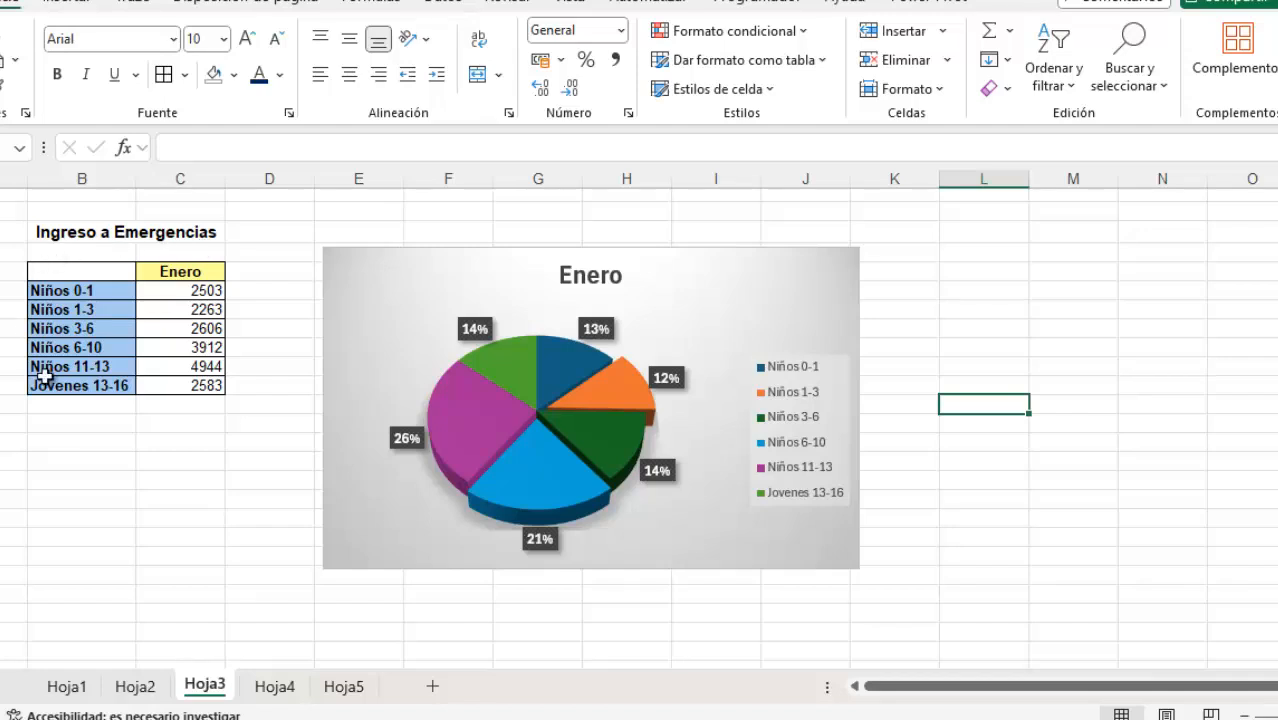